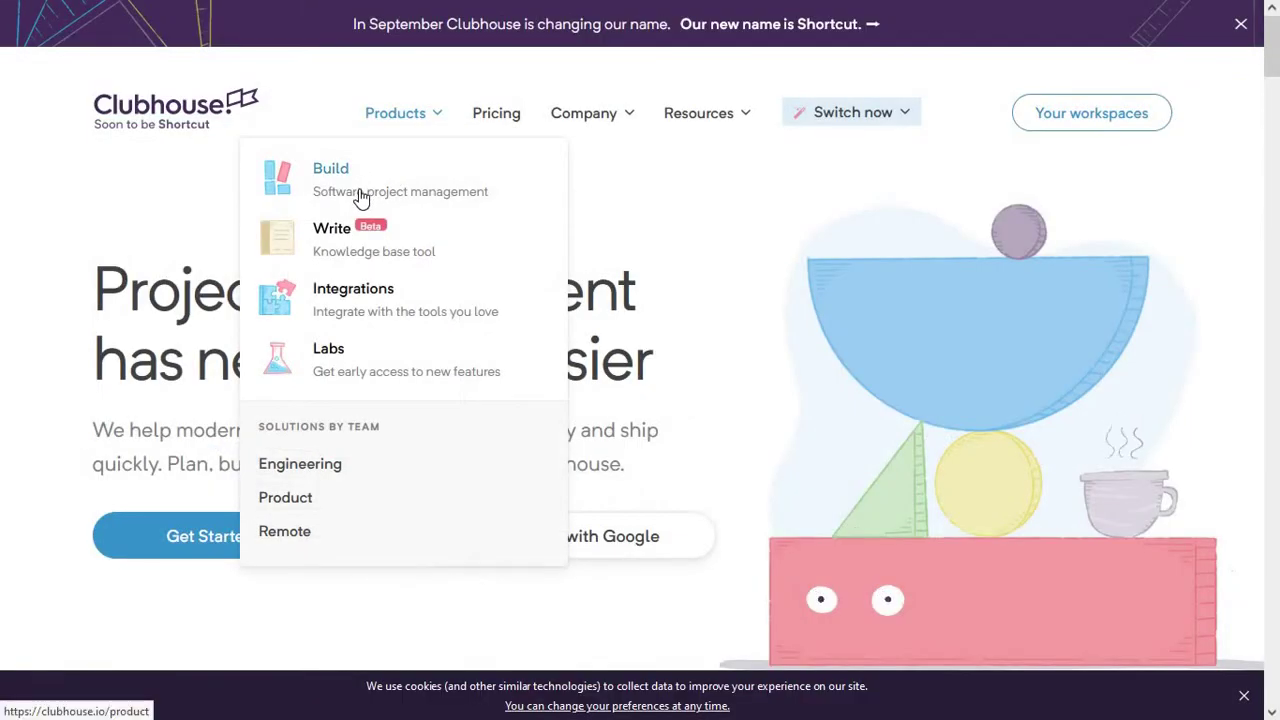
Open the Clubhouse Build product page and scroll through it.
left_click(362, 196)
scroll(374, 294, "down", 8)
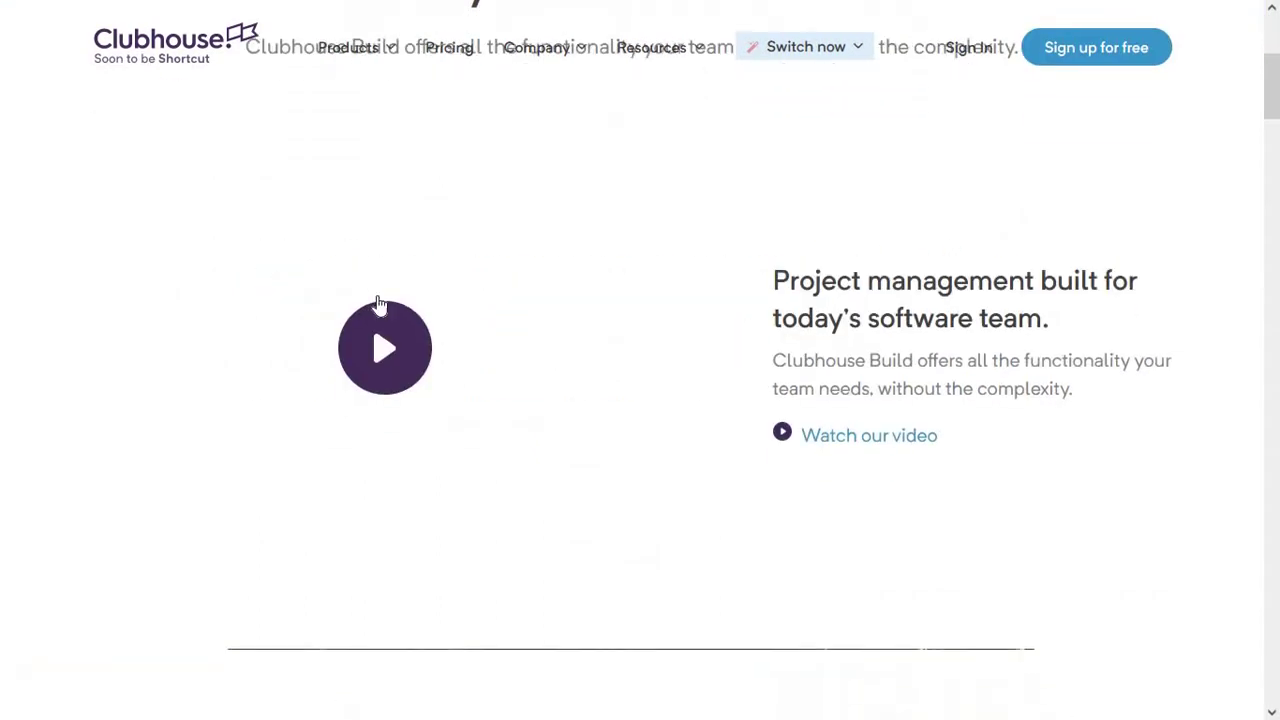
scroll(370, 104, "up", 6)
mouse_move(400, 48)
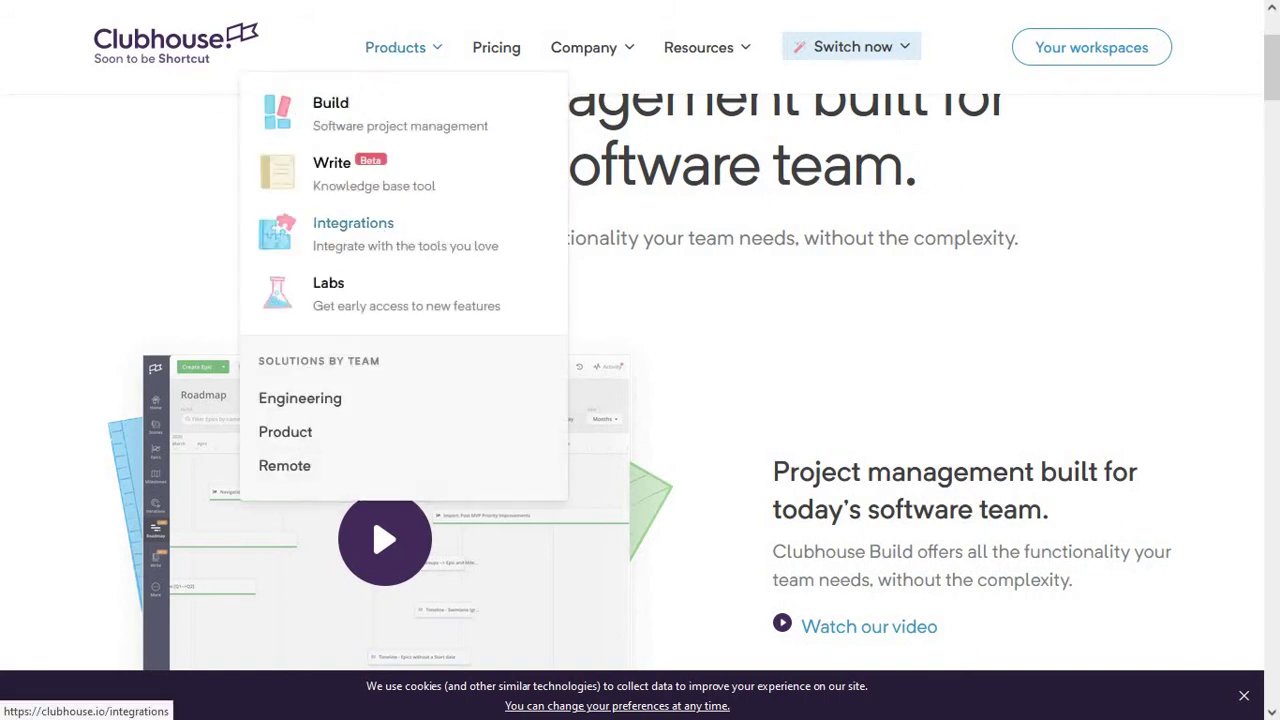
scroll(413, 297, "down", 3)
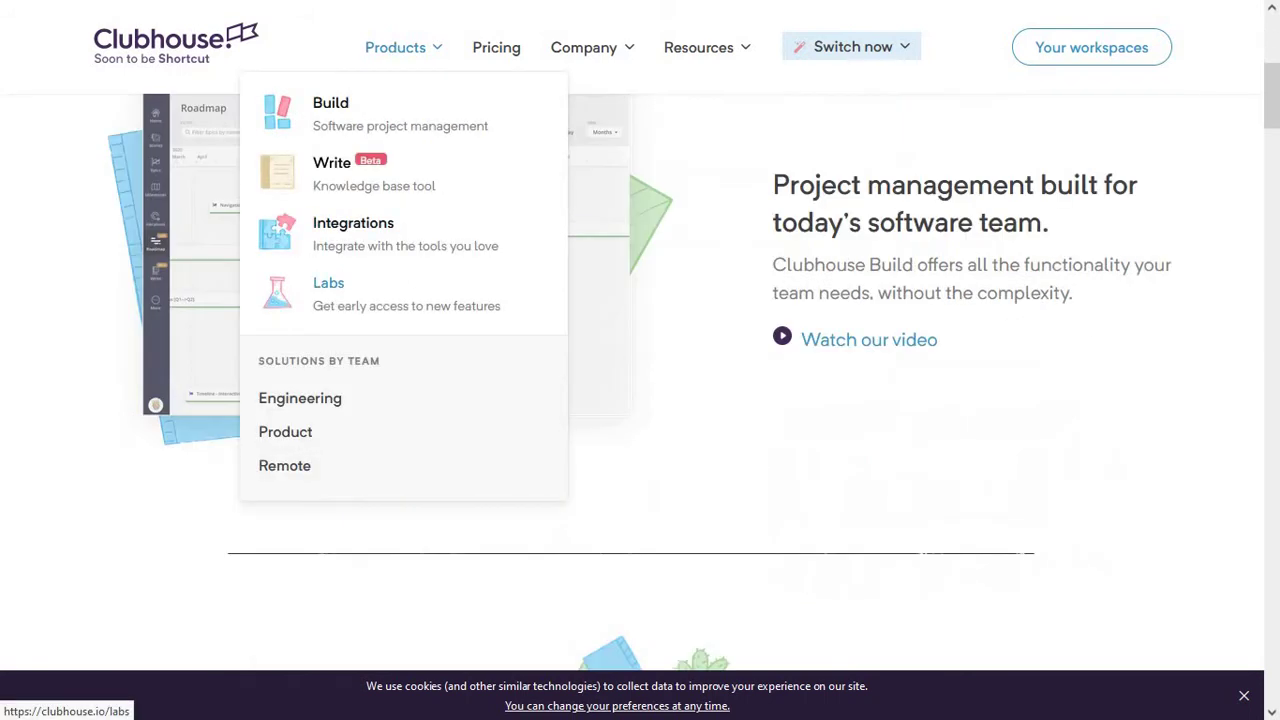
scroll(765, 275, "up", 4)
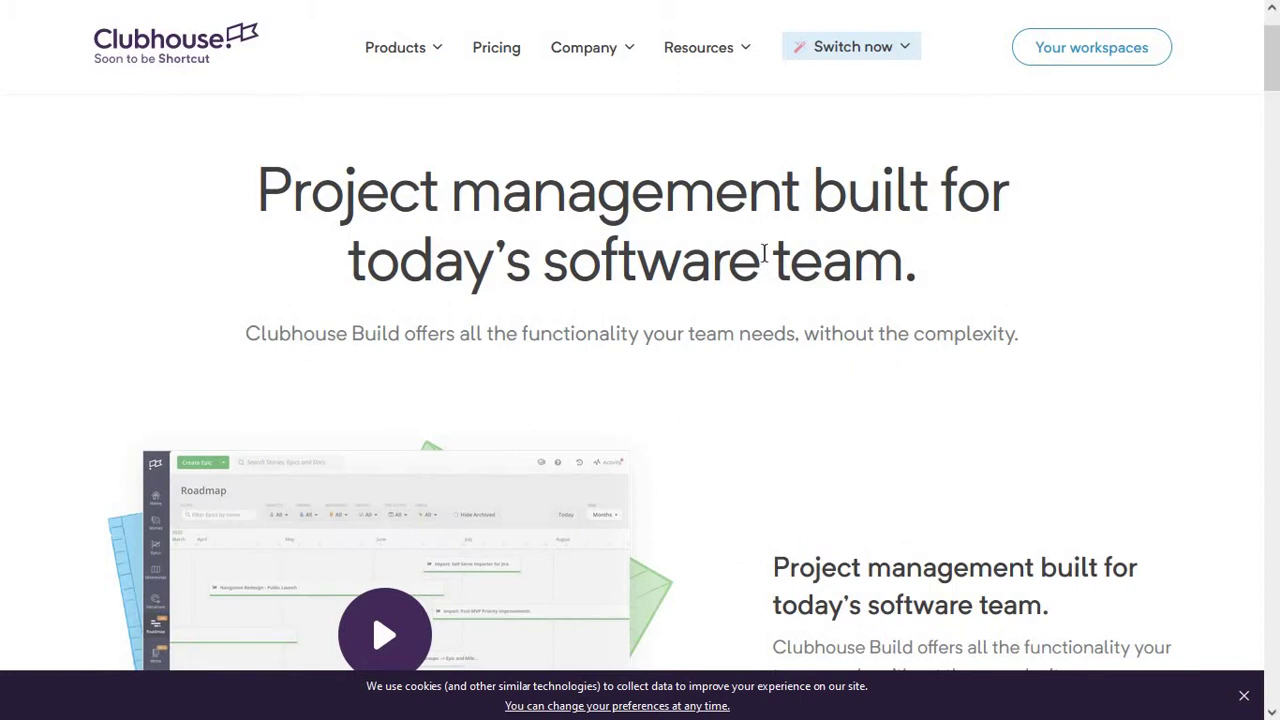
Open the Integrations product page and scroll down through it.
mouse_move(897, 57)
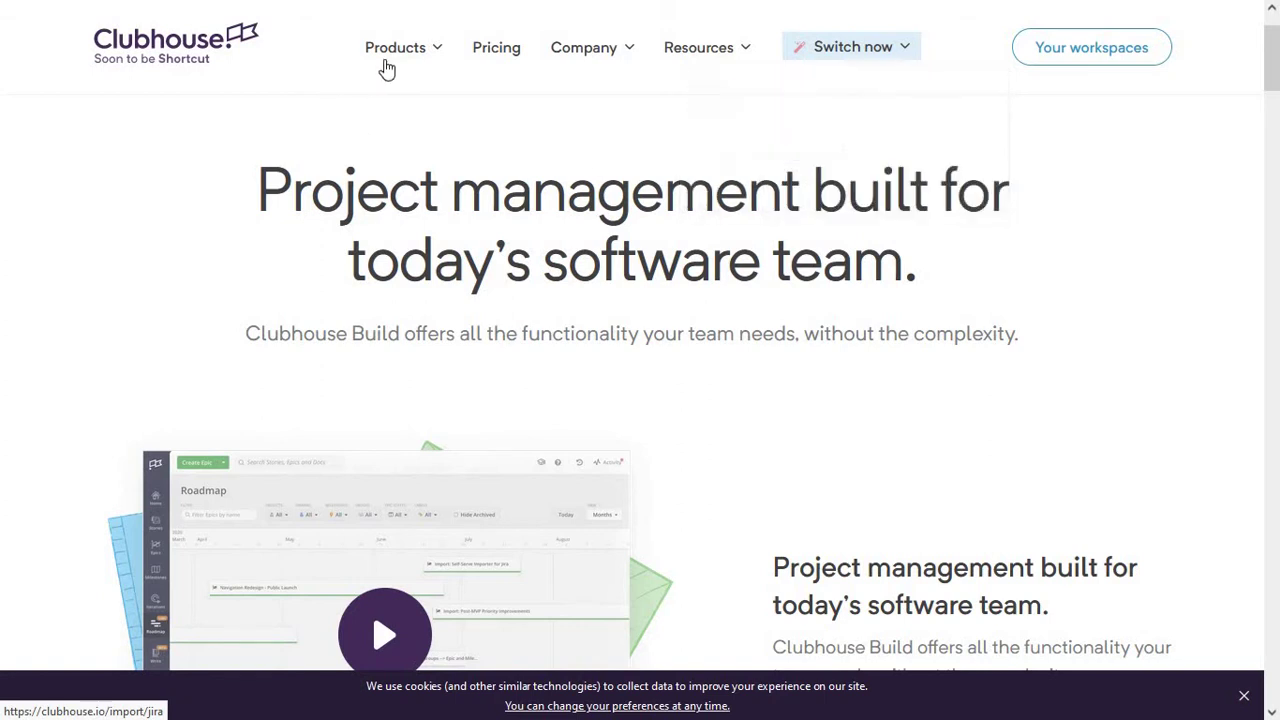
left_click(418, 224)
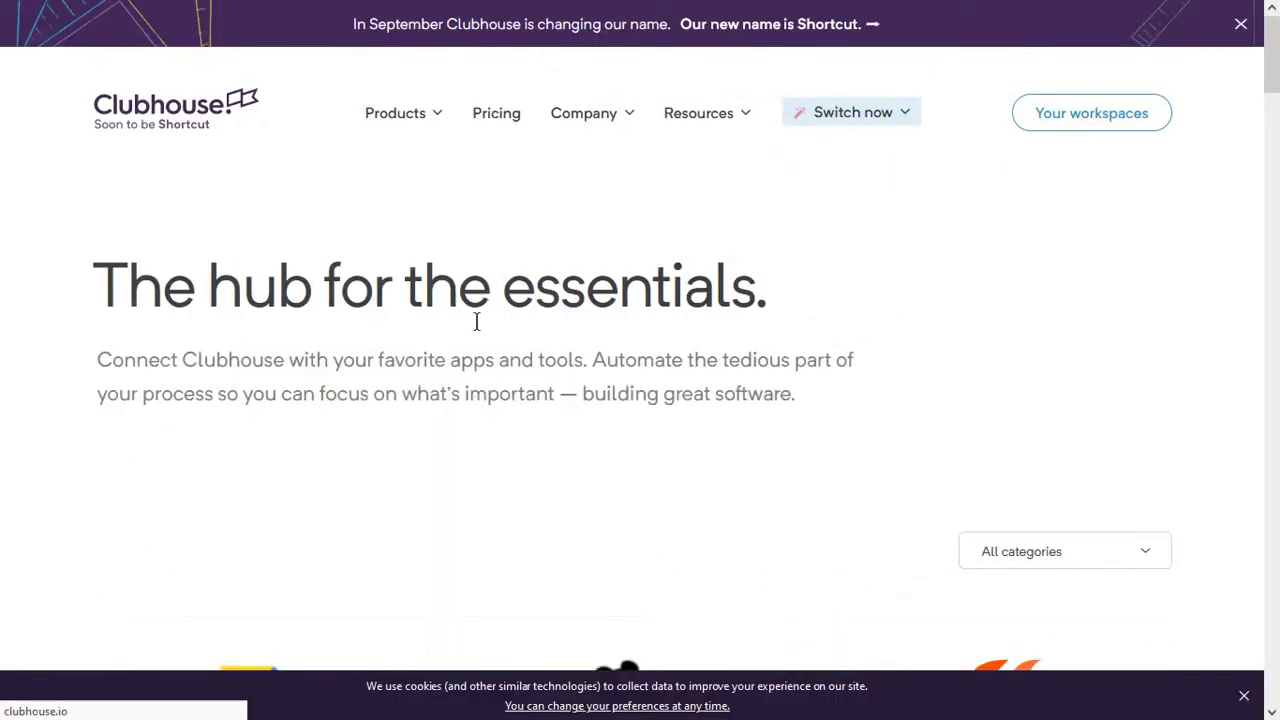
scroll(477, 320, "down", 4)
scroll(474, 331, "down", 2)
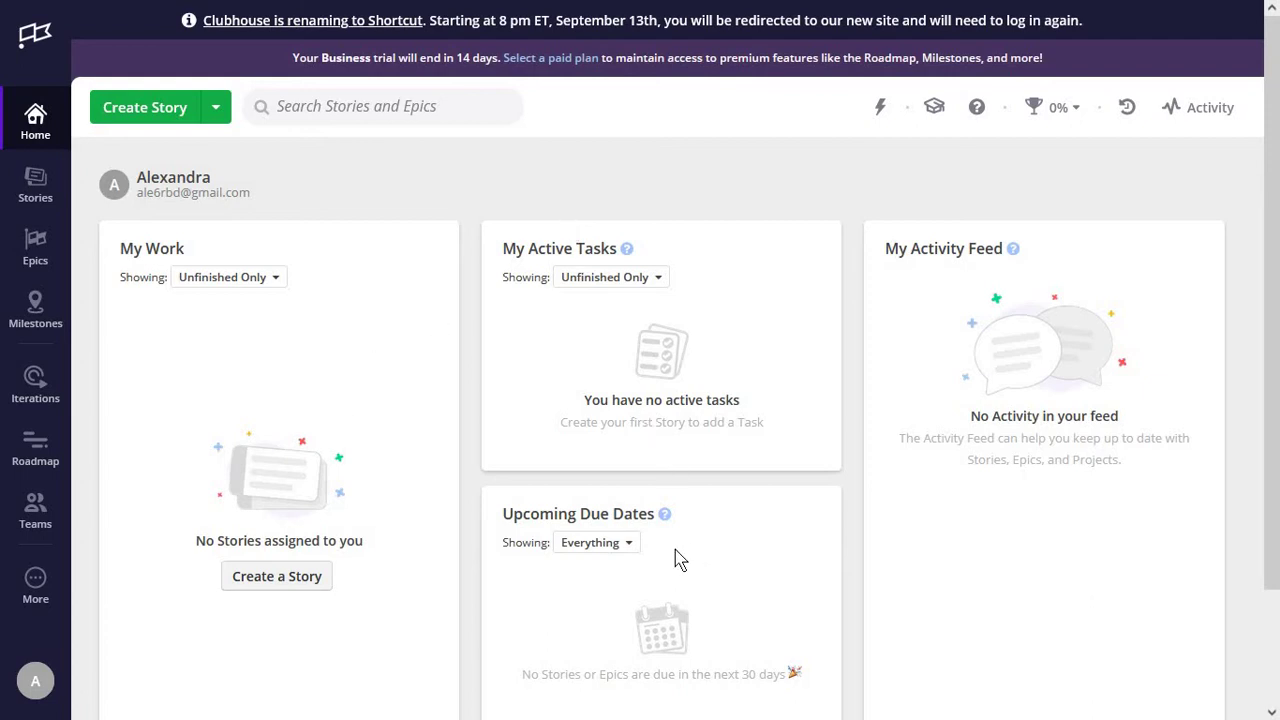
scroll(957, 391, "down", 2)
scroll(957, 391, "up", 2)
Create the project 'Marketing for Acme Inc.' with description 'gggggggggg' and a light-green colour.
left_click(226, 118)
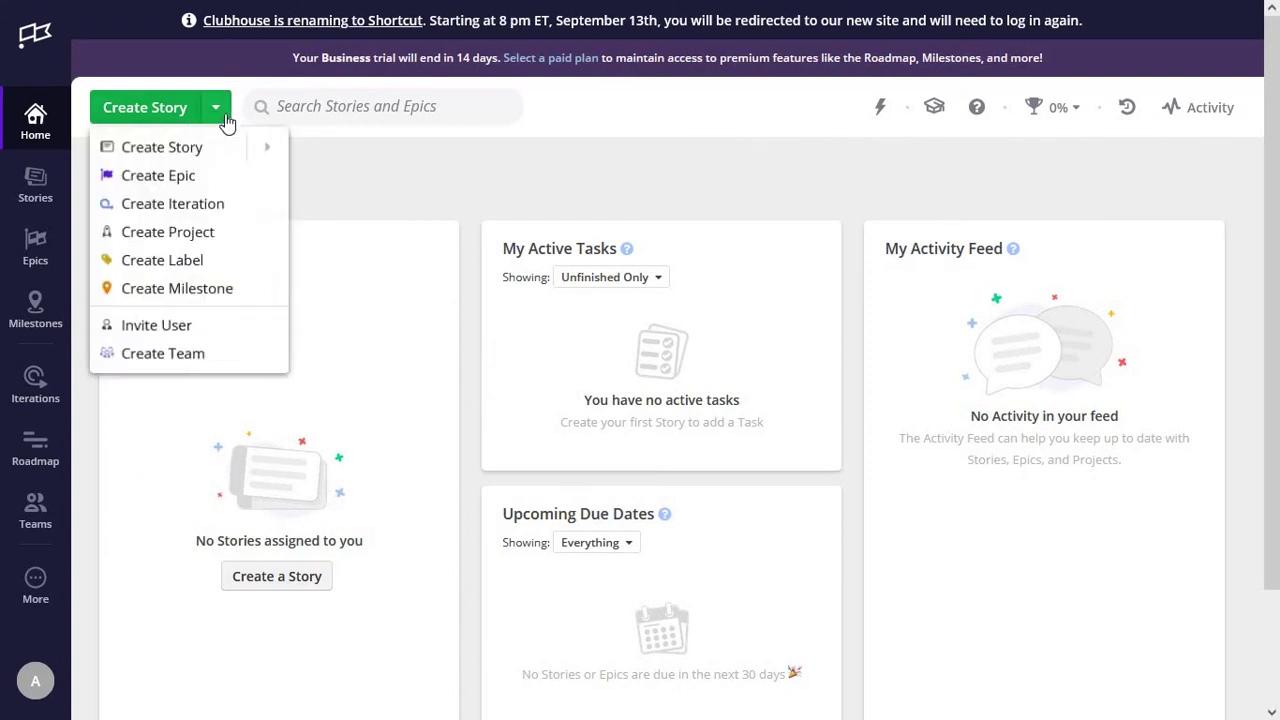
left_click(157, 233)
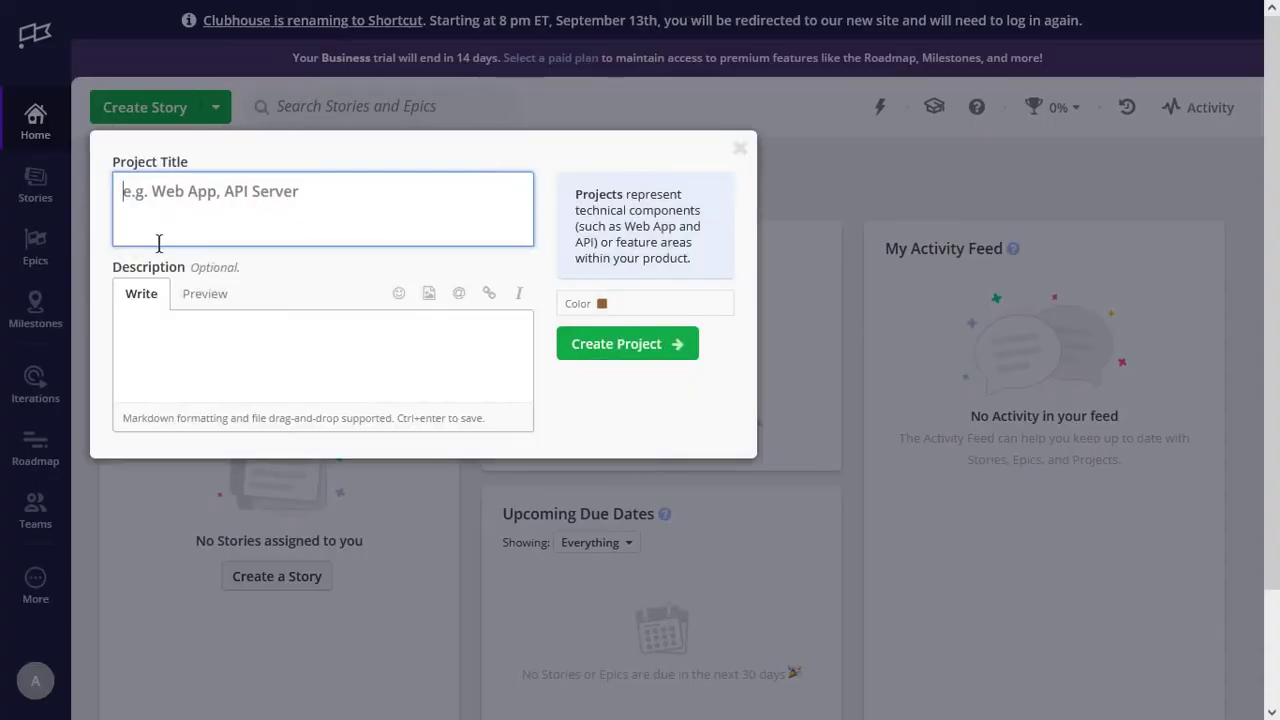
type("Mark")
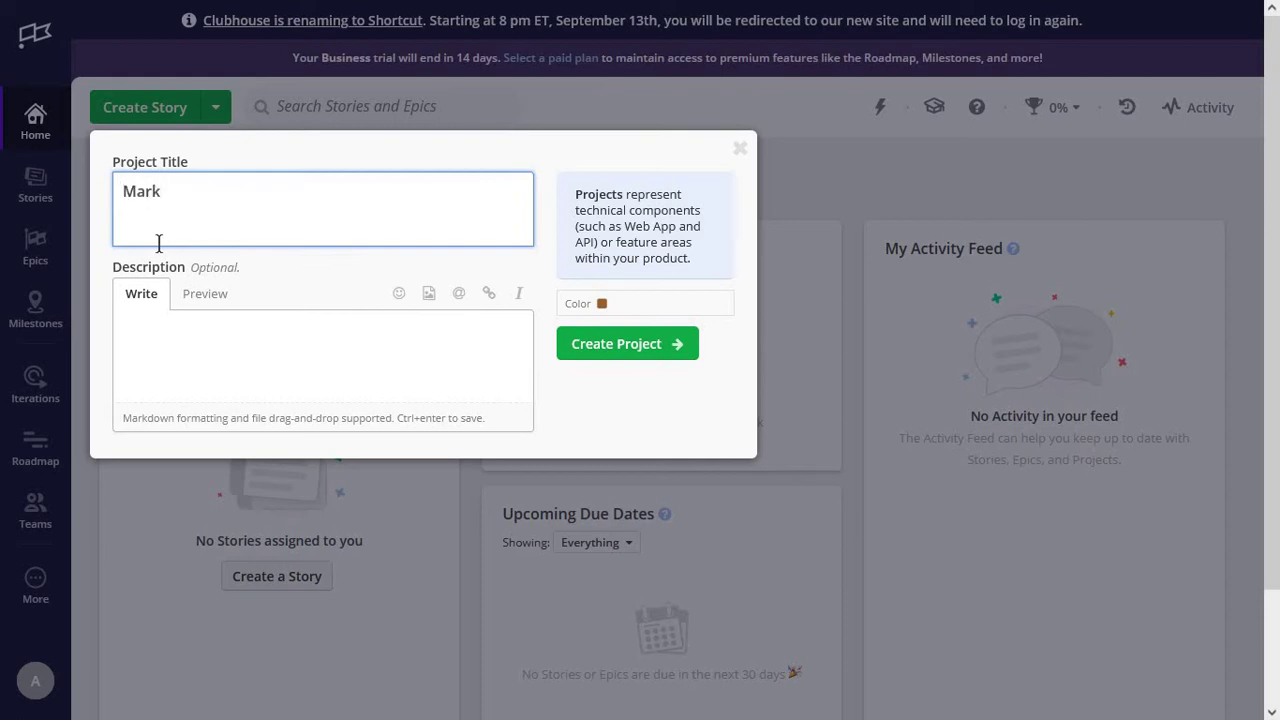
type("eting for Acme Inc.")
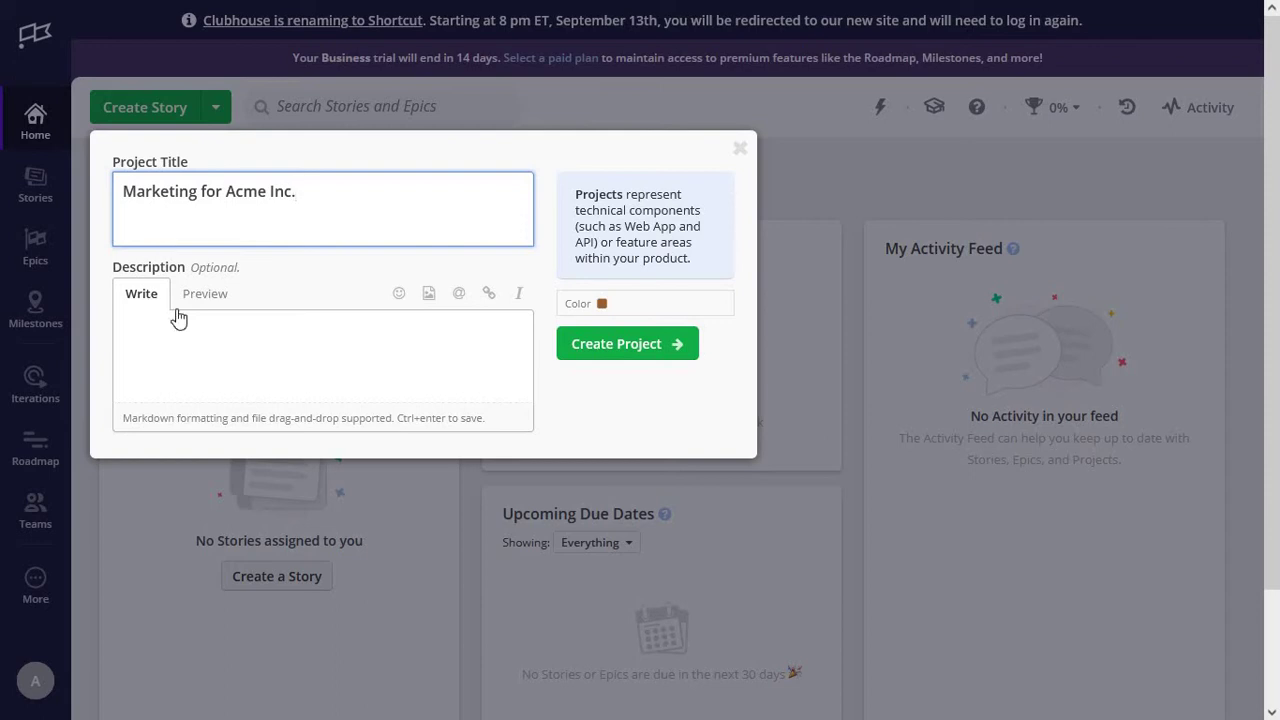
left_click(178, 335)
type("ggggggggggg")
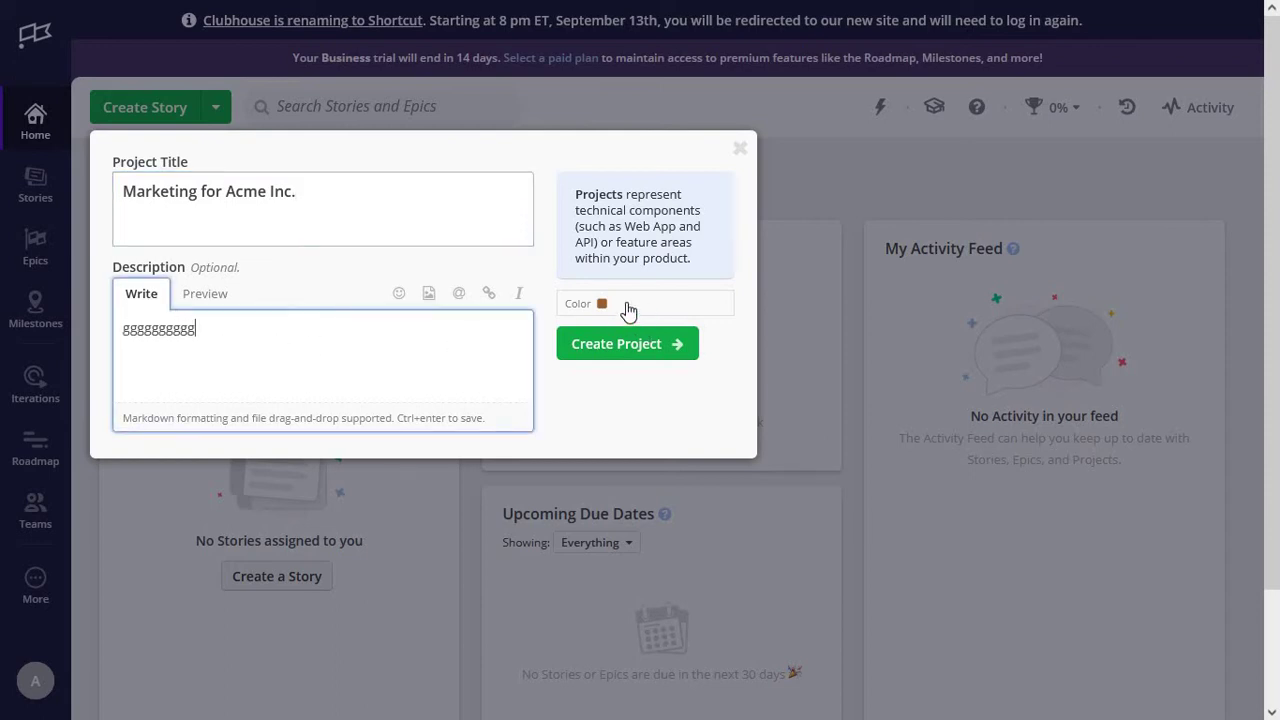
left_click(612, 306)
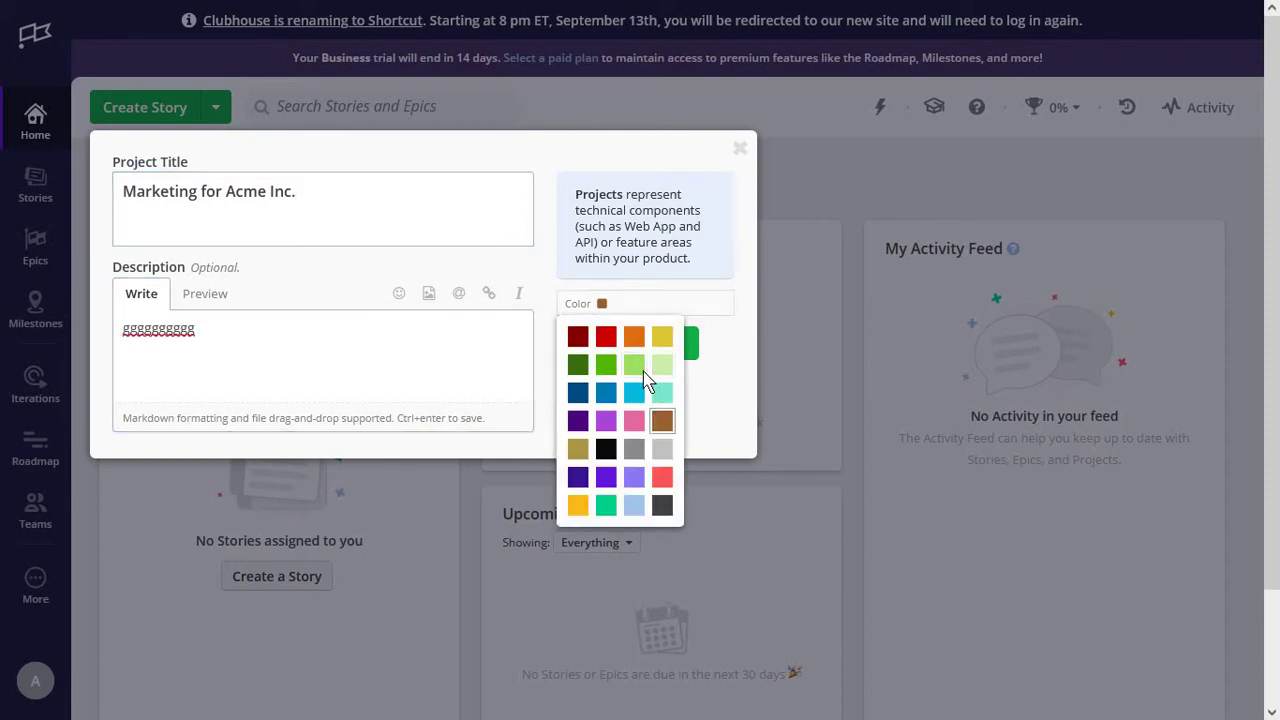
left_click(645, 378)
left_click(605, 356)
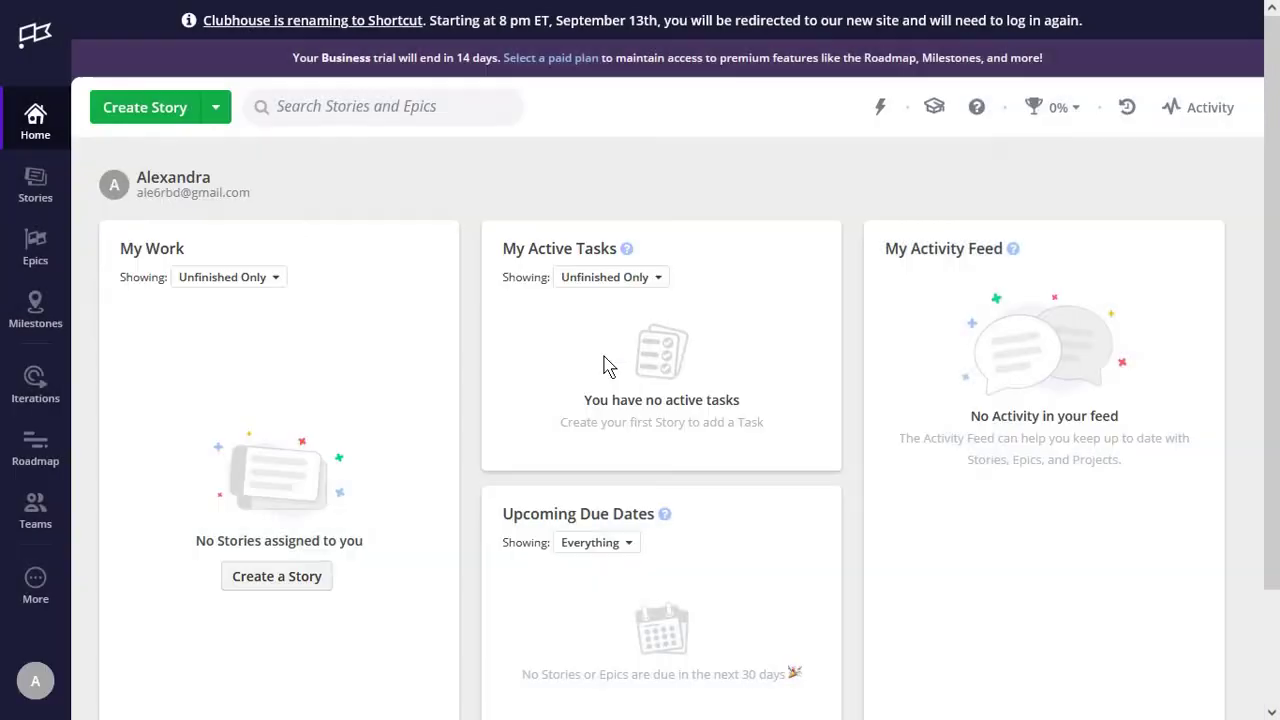
Start a new story titled 'Testing' with description 'dfdfdf'.
left_click(186, 114)
type("Testing")
left_click(243, 343)
type("dfdfdf")
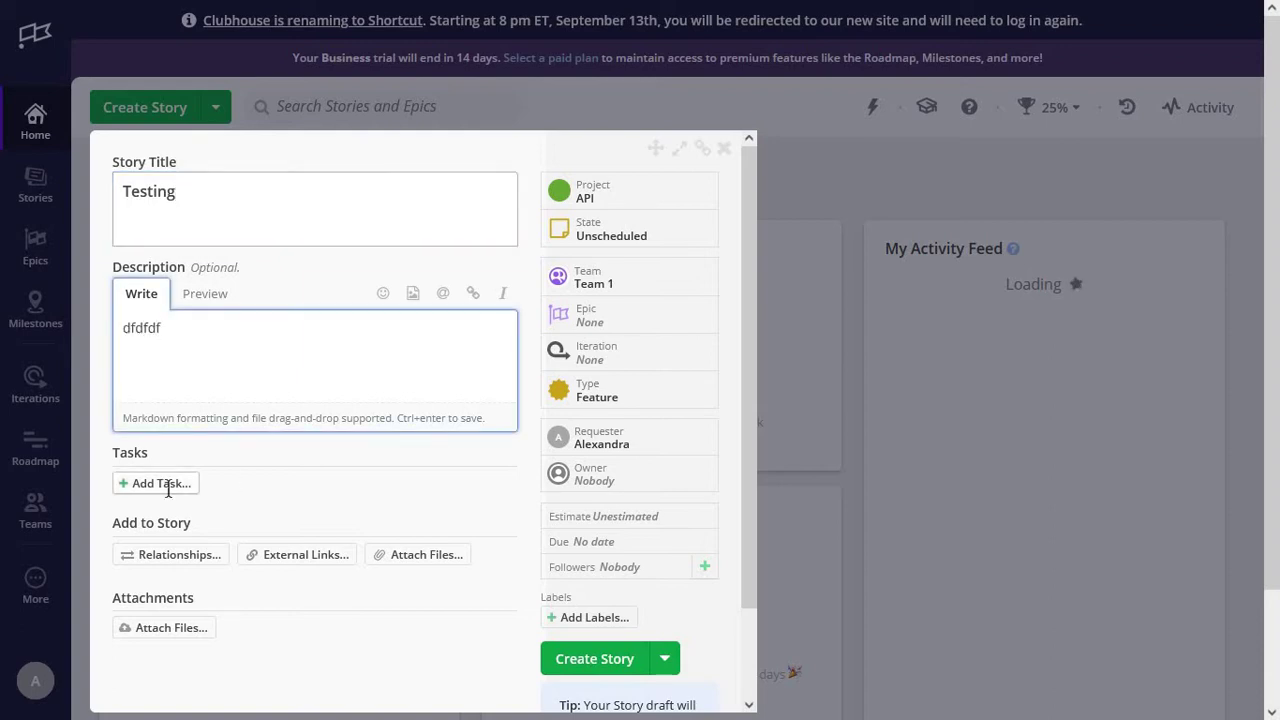
Add three tasks to the story: 'fdfd', 'gdgfg' and 'fgfg'.
left_click(162, 484)
type("fdfd")
left_click(223, 548)
type("gdgfg")
key("Return")
scroll(235, 530, "down", 1)
type("fgfg")
left_click(223, 512)
Look at the Relationships and External Links options, closing both without adding anything.
scroll(220, 508, "up", 1)
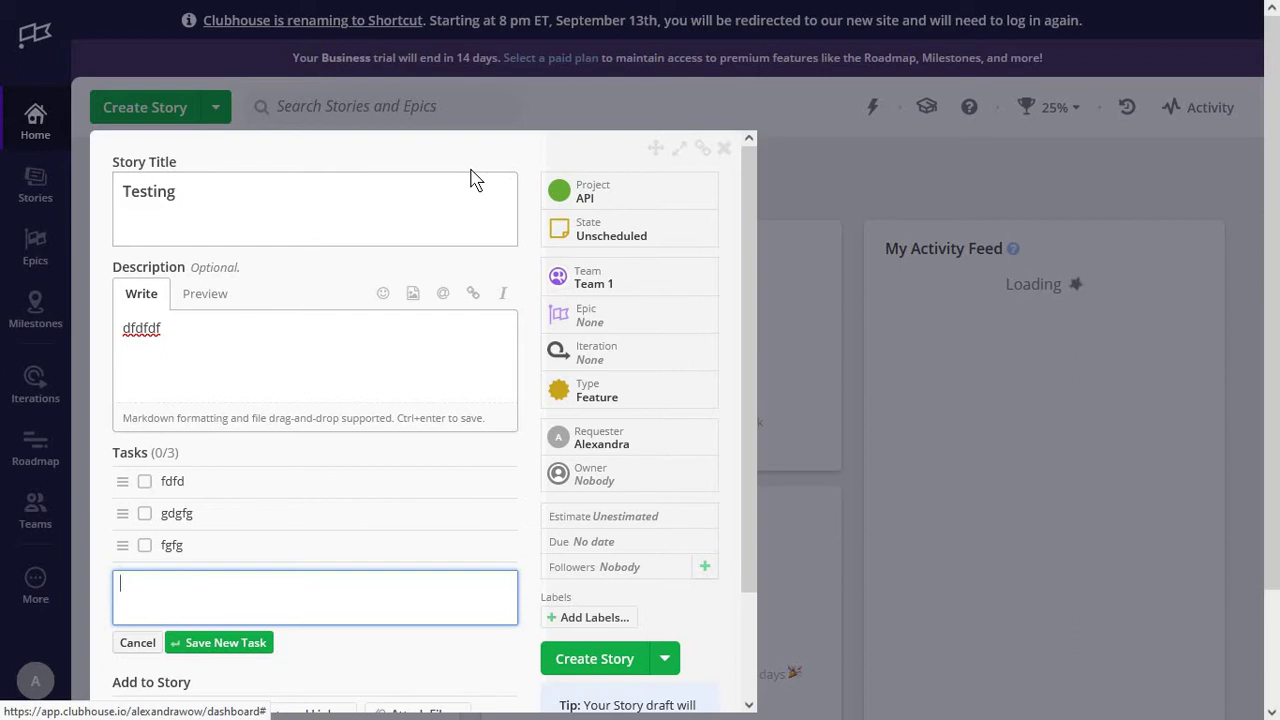
scroll(335, 280, "down", 1)
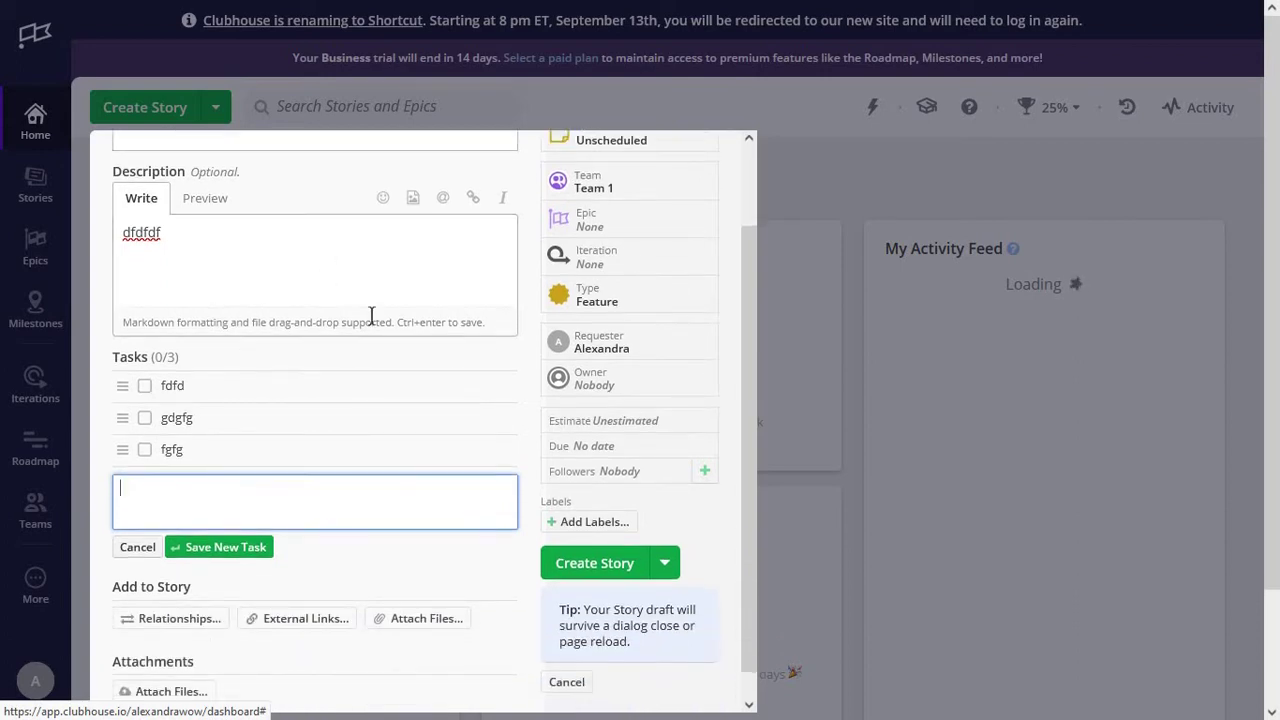
scroll(372, 316, "up", 1)
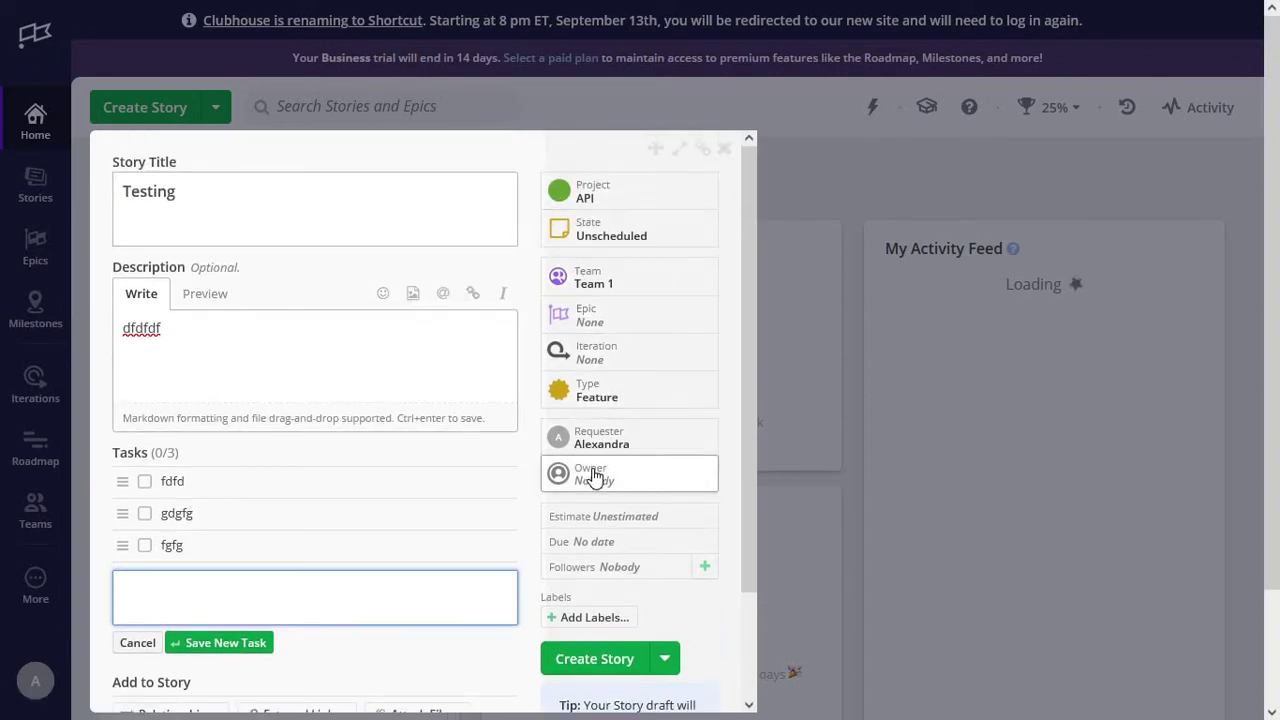
scroll(500, 472, "down", 2)
scroll(461, 473, "up", 1)
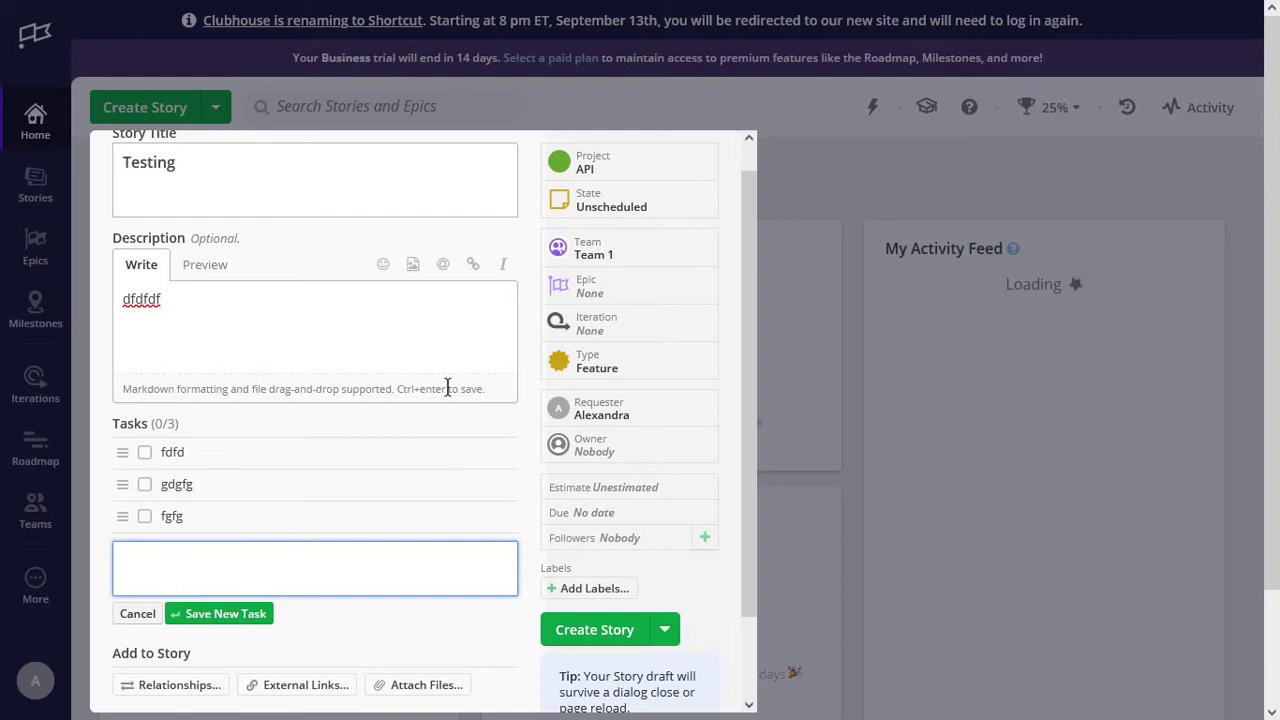
scroll(447, 388, "down", 2)
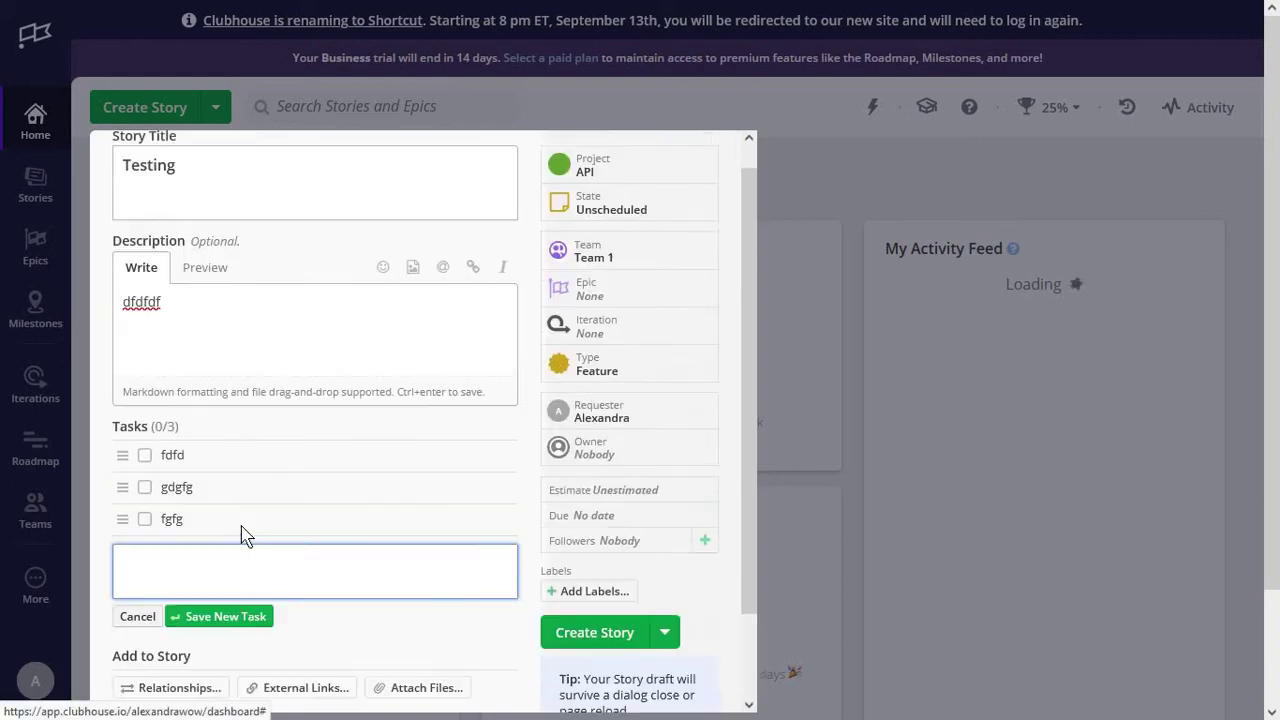
scroll(443, 383, "up", 3)
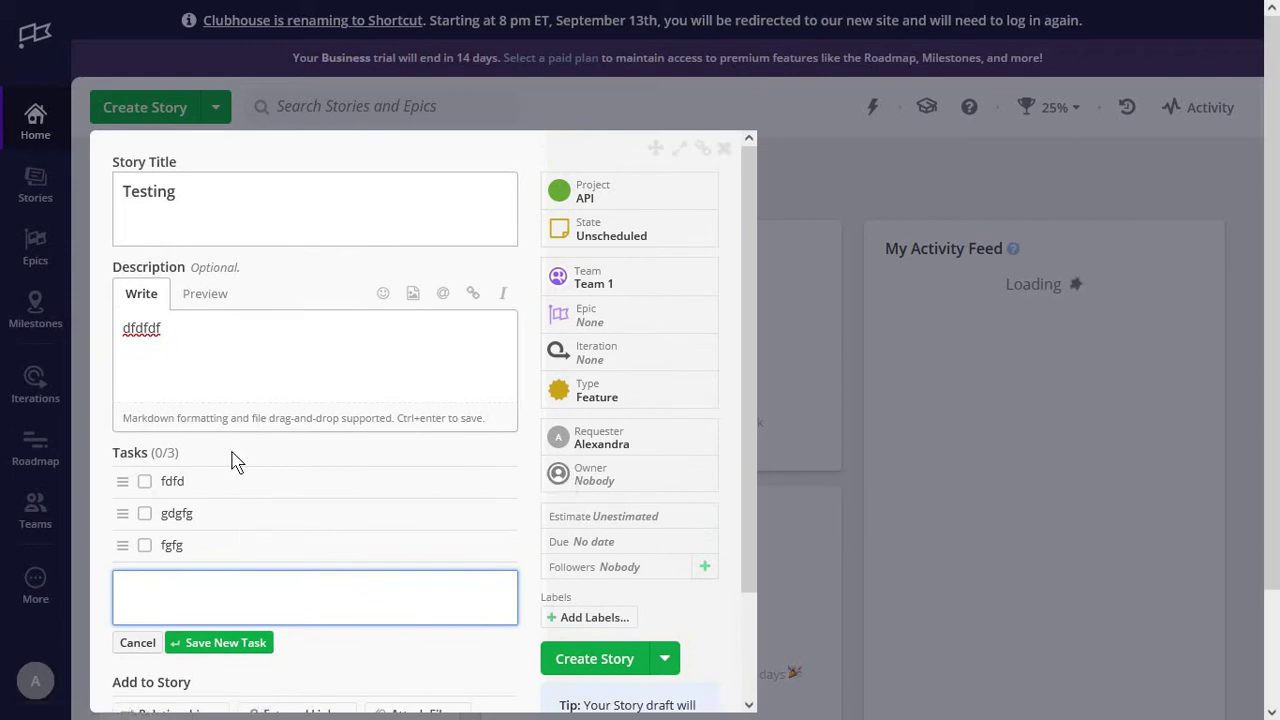
scroll(235, 500, "down", 2)
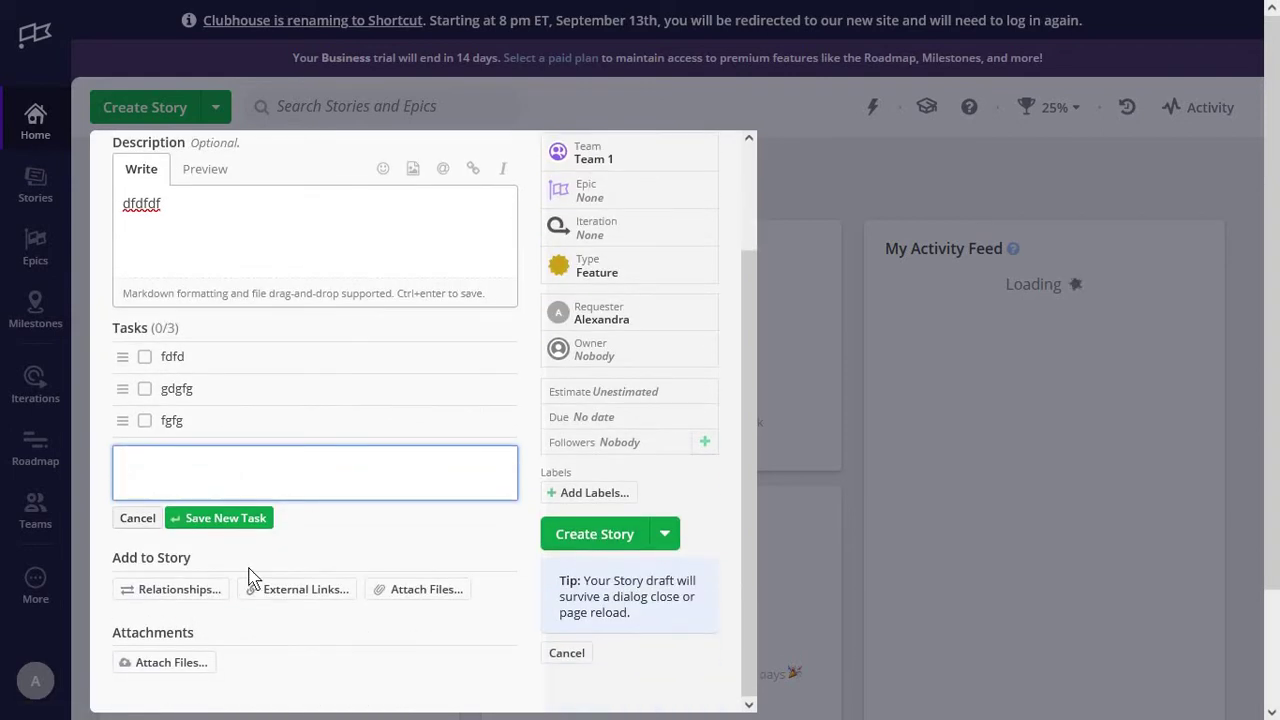
left_click(201, 593)
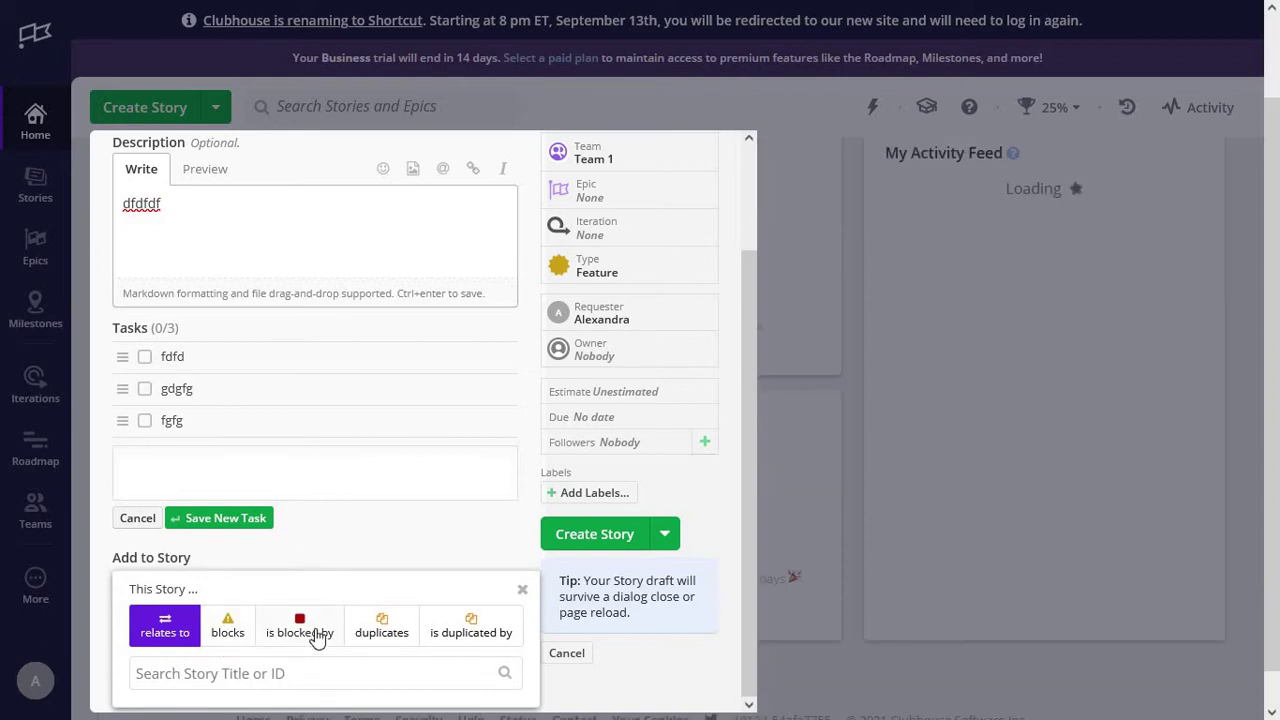
left_click(363, 553)
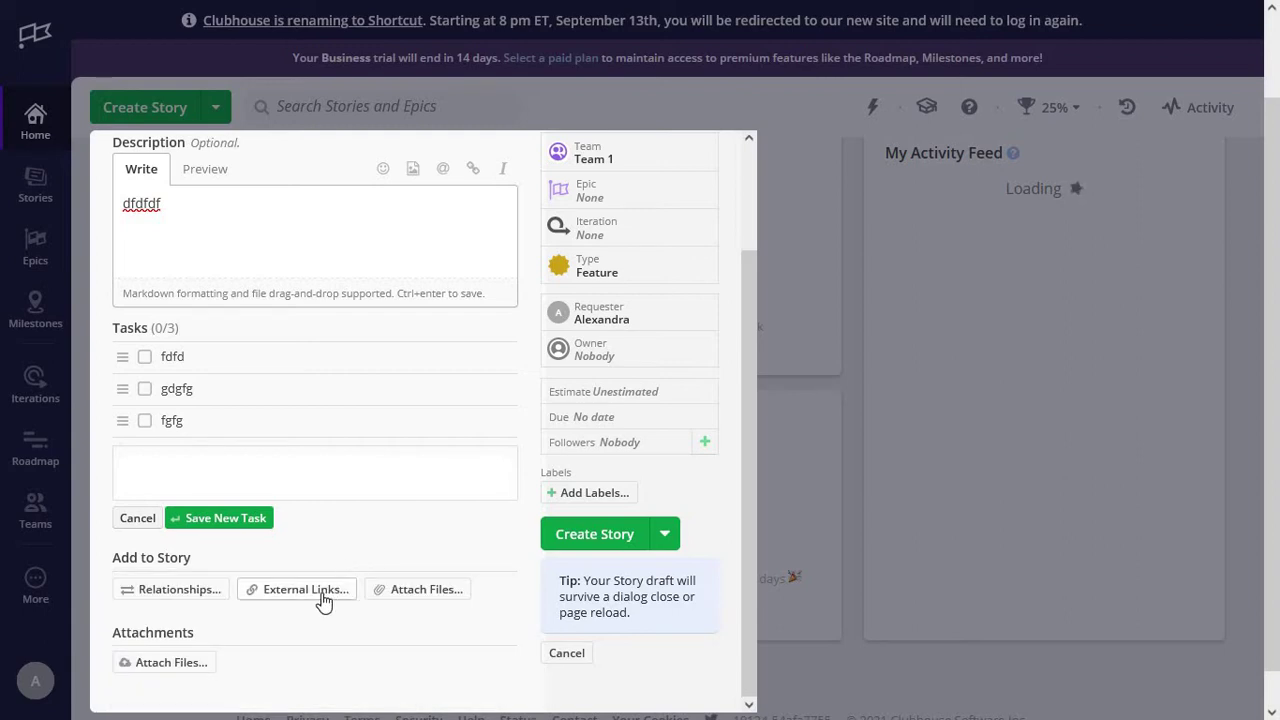
left_click(322, 592)
left_click(415, 580)
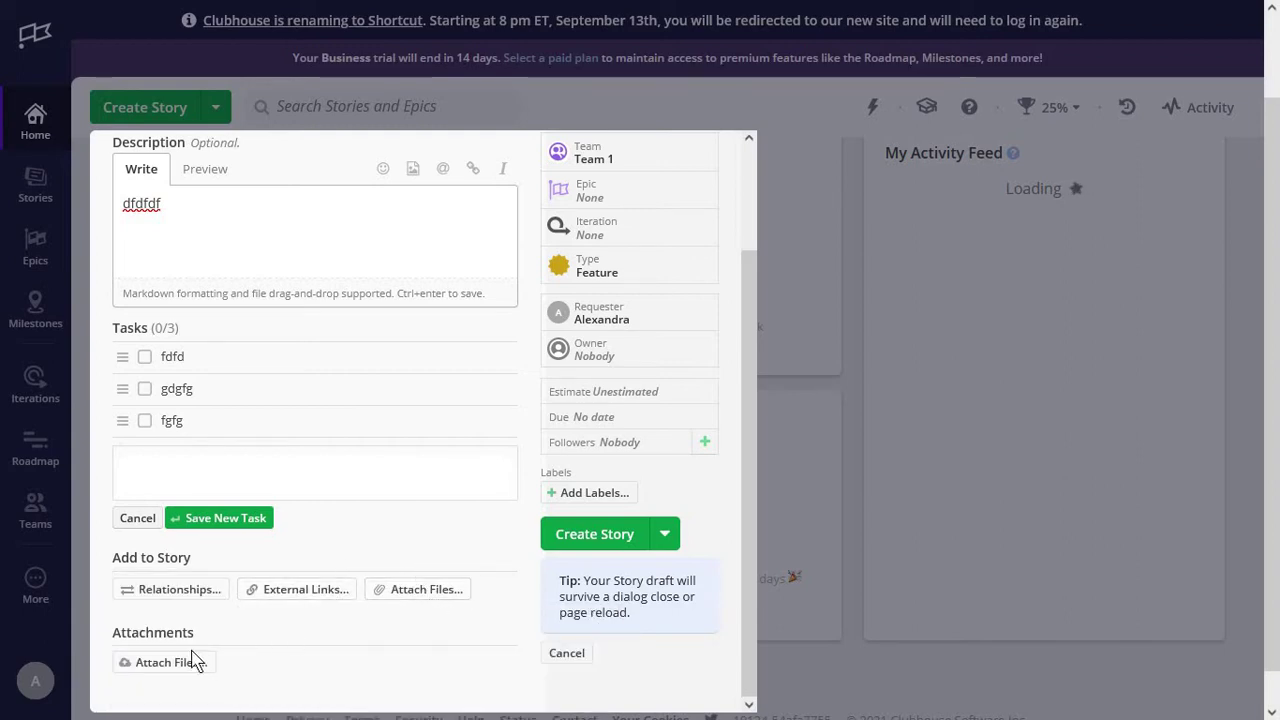
Put the story in the Marketing for Acme Inc. project with state In Development.
scroll(153, 677, "up", 2)
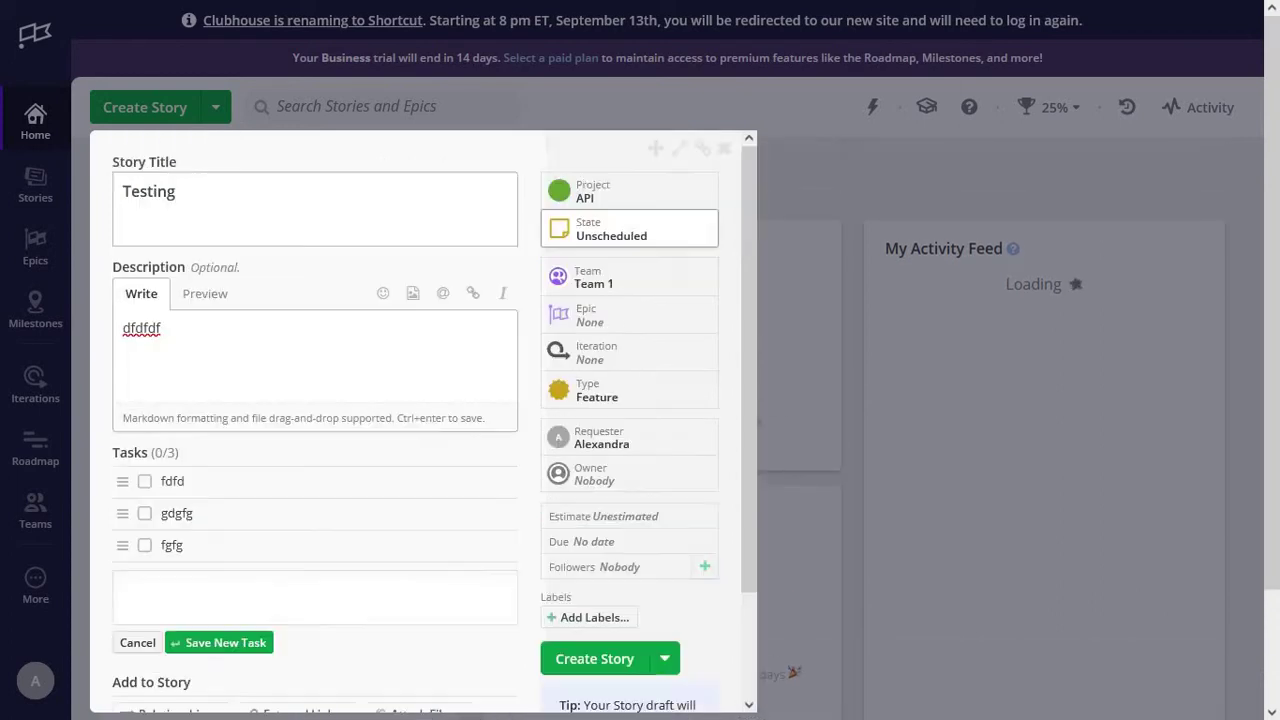
left_click(668, 204)
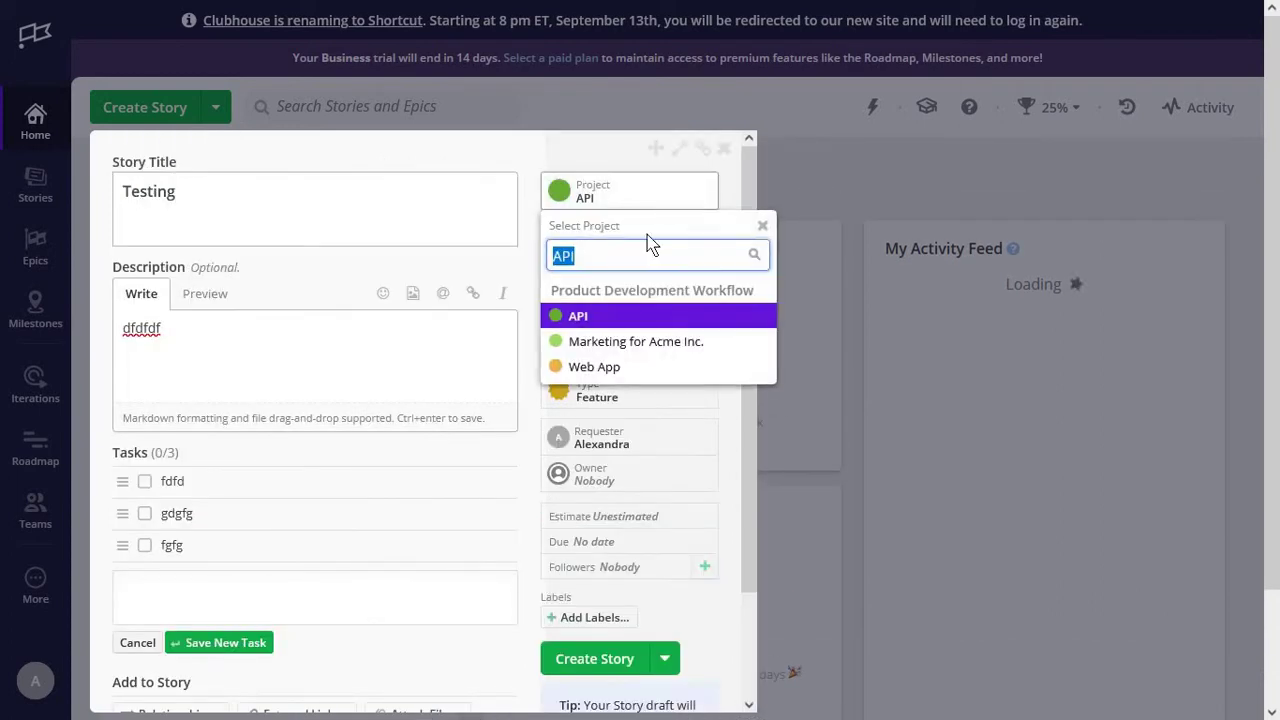
left_click(636, 342)
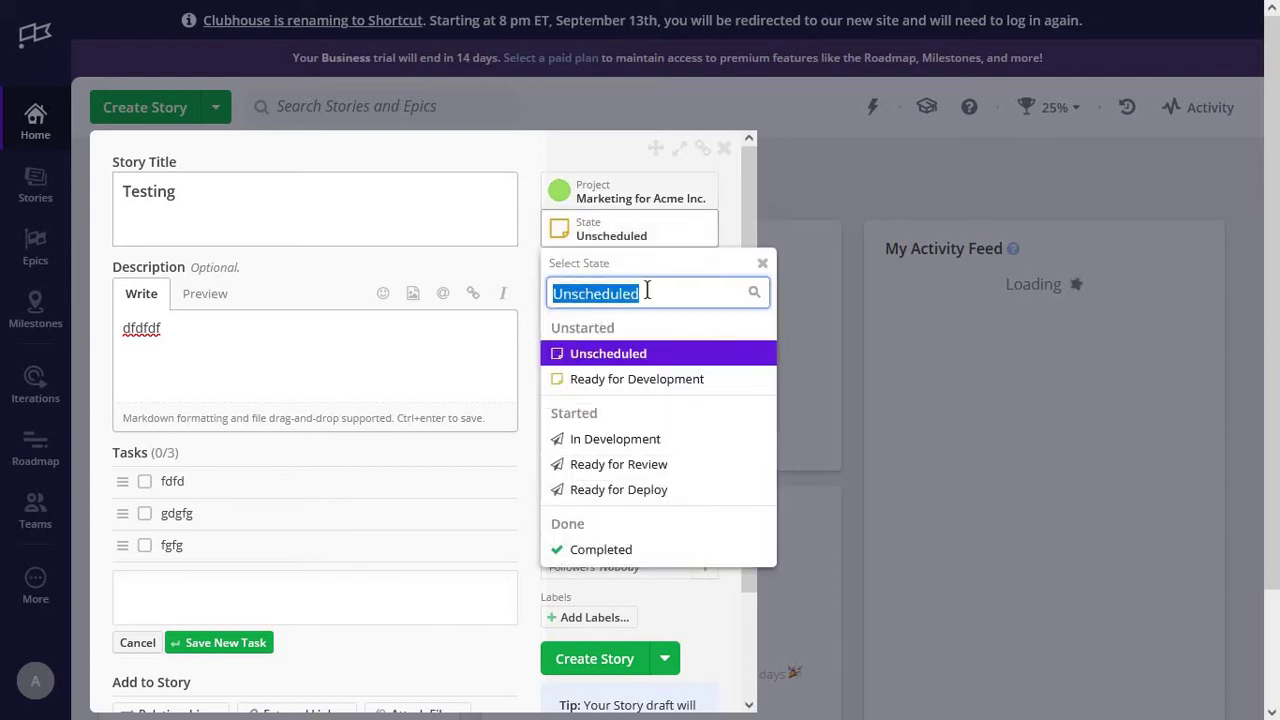
left_click(630, 441)
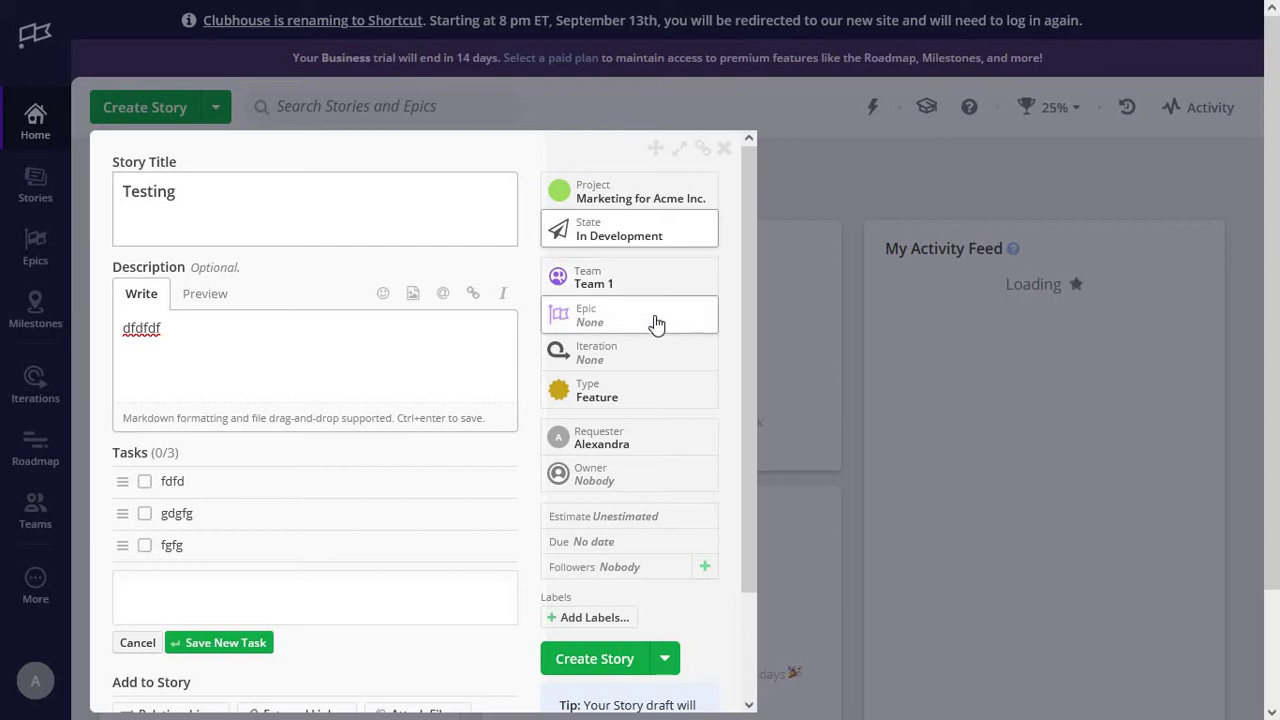
Create and assign the epic 'gfgf', leaving the iteration unset.
left_click(655, 323)
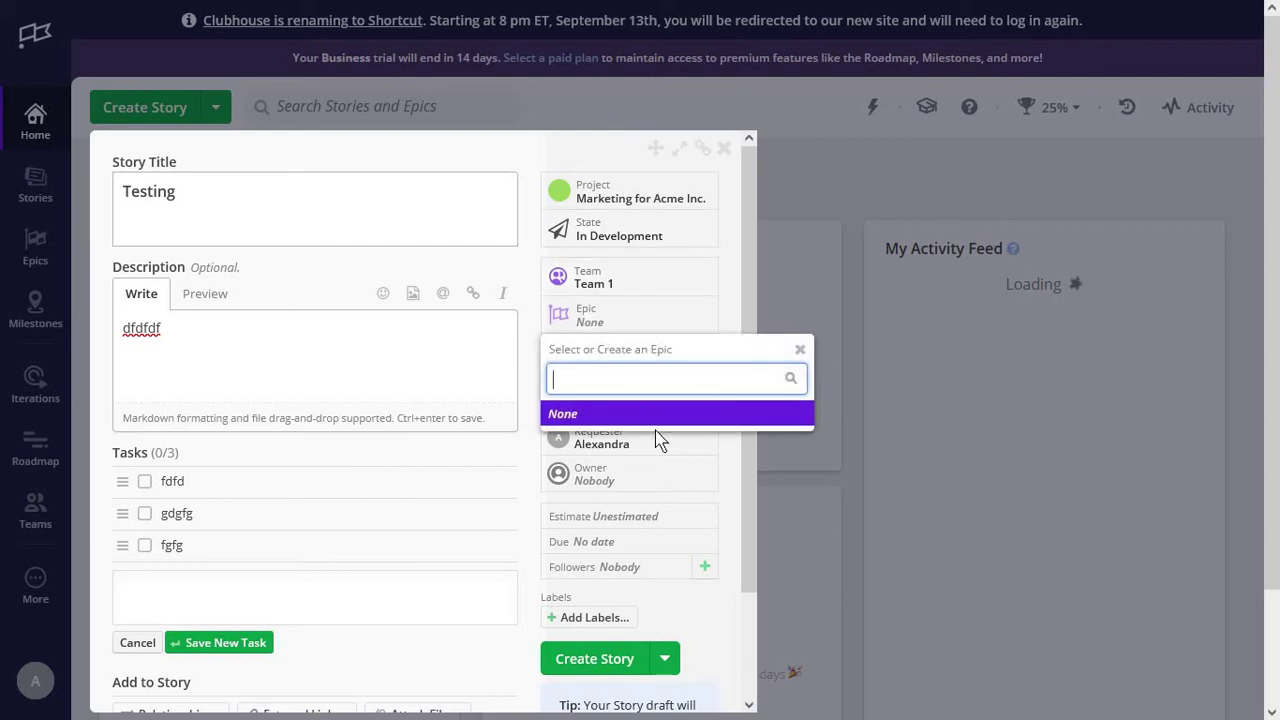
type("gfgf")
key("Escape")
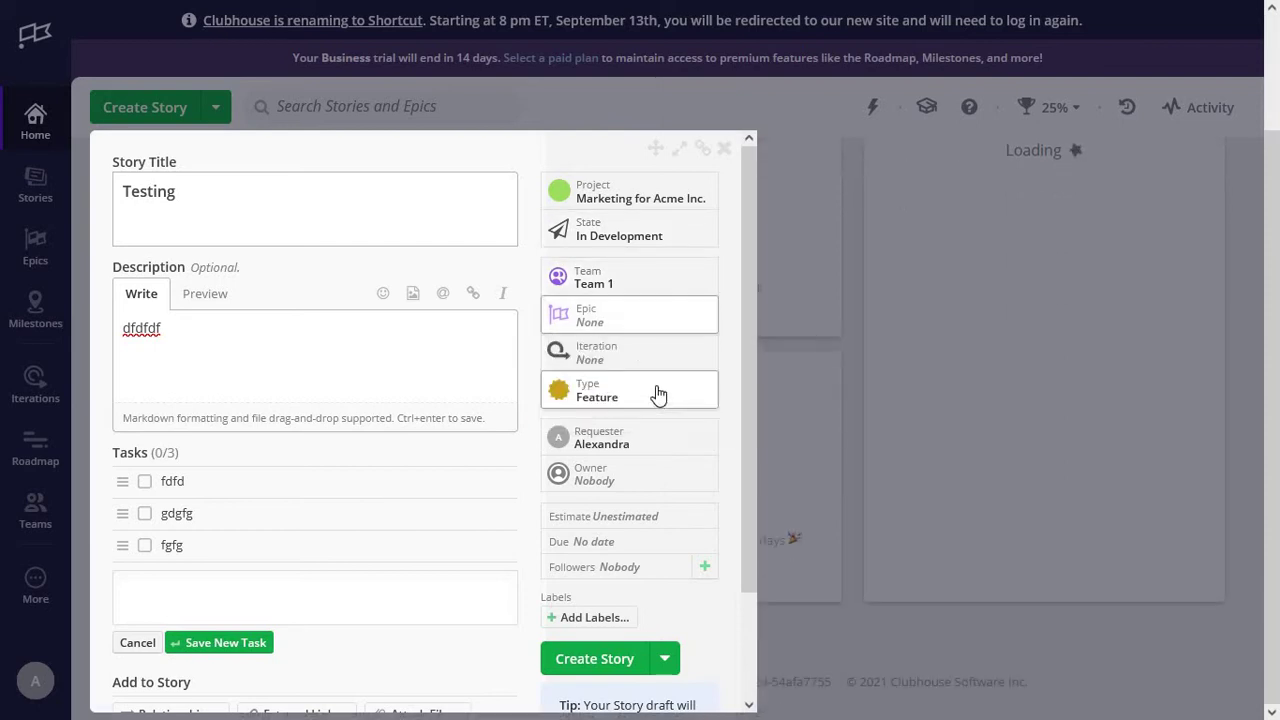
left_click(657, 363)
left_click(691, 342)
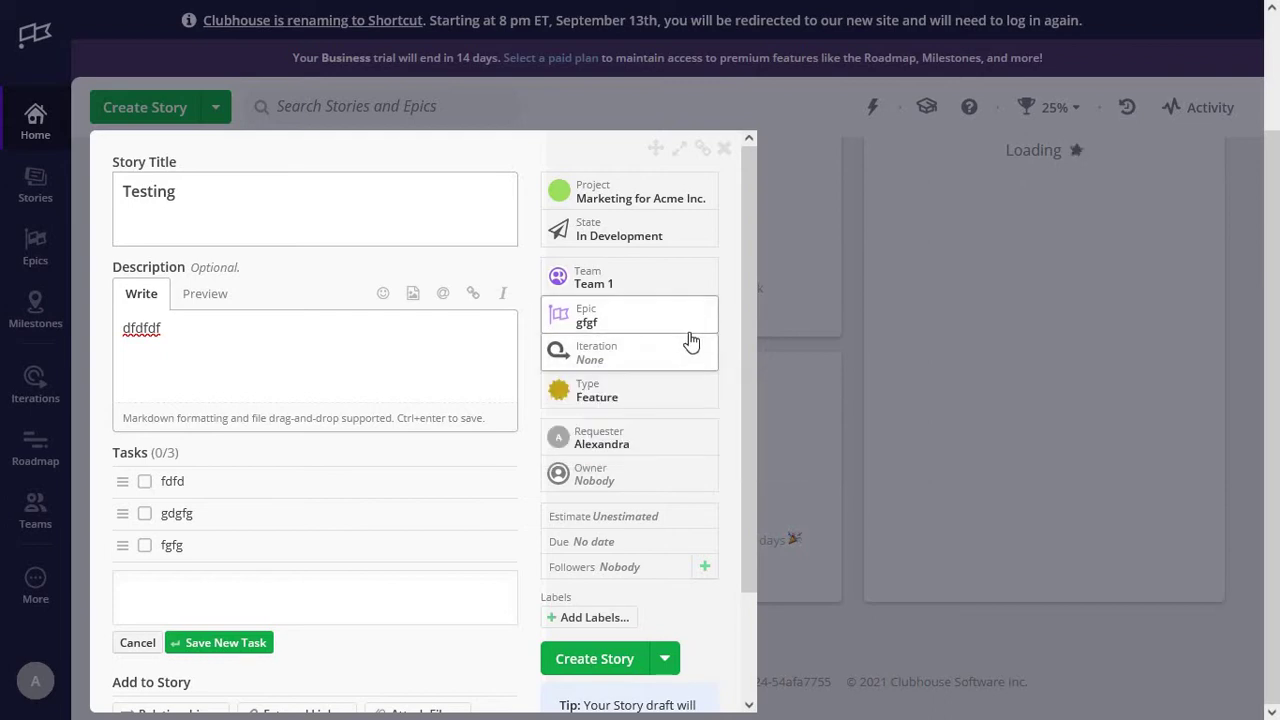
Make the story a Bug, leaving requester unchanged and owner as Nobody.
left_click(668, 401)
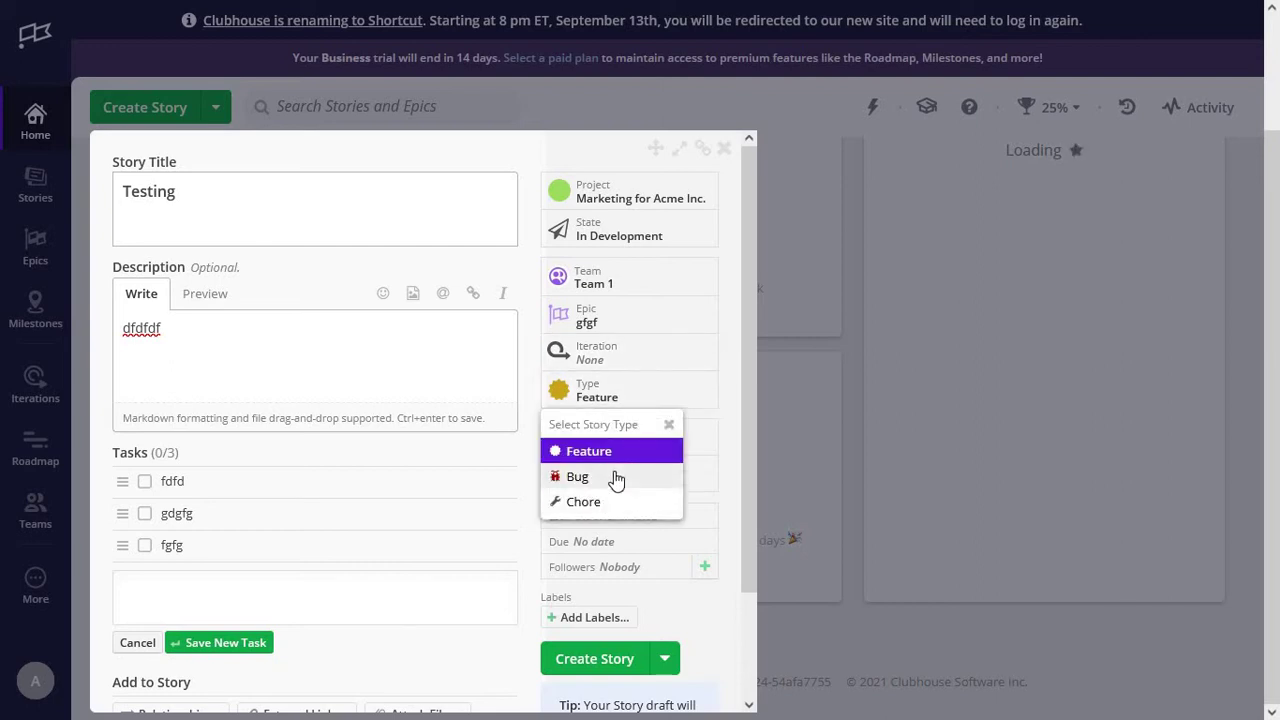
left_click(616, 478)
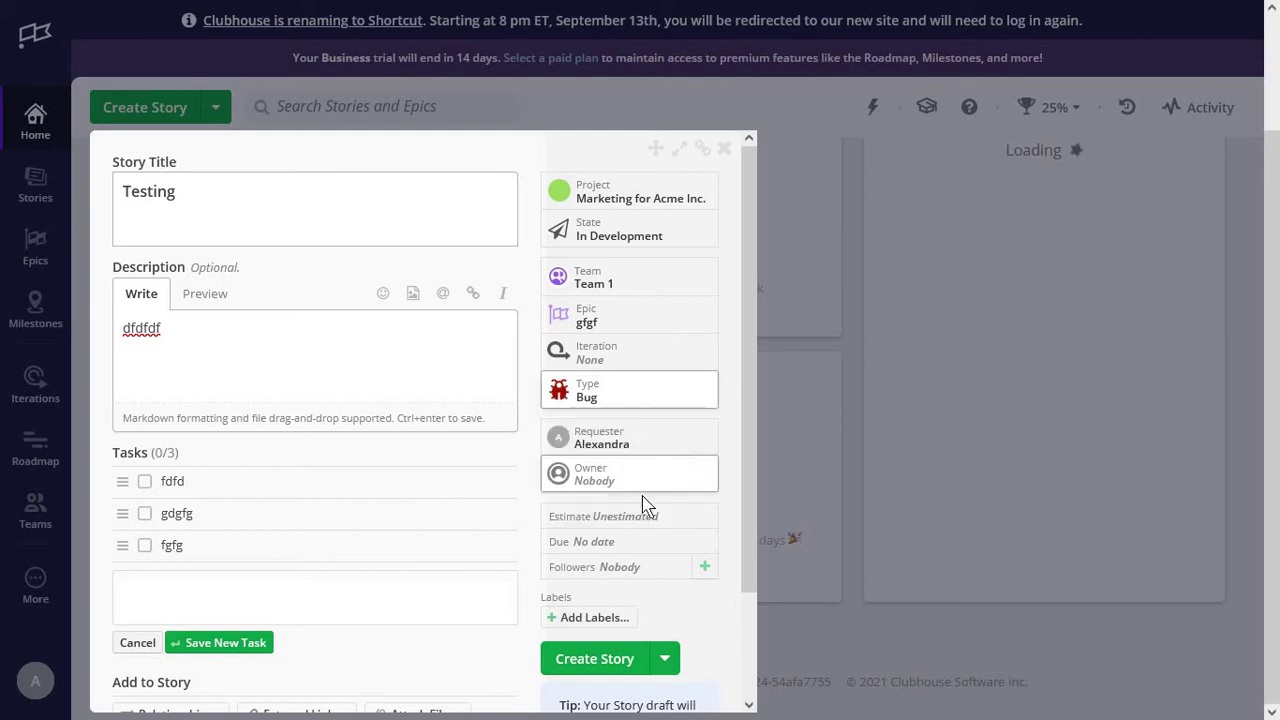
left_click(689, 443)
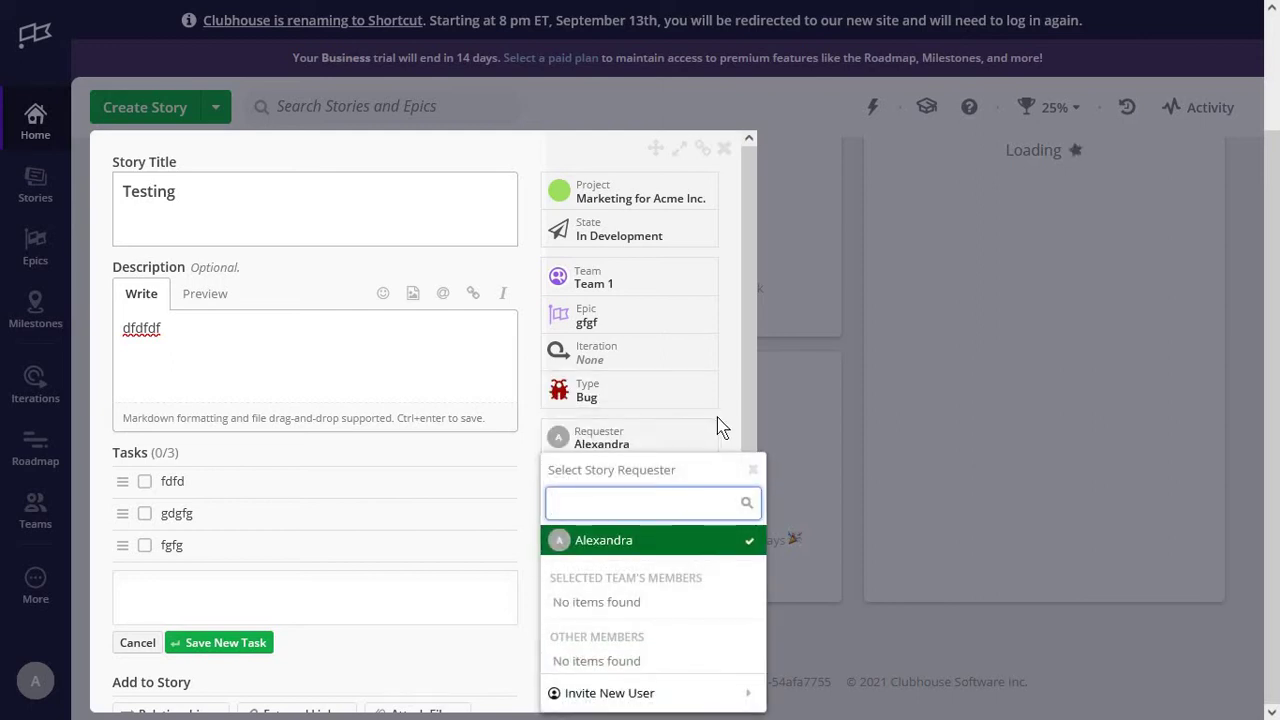
left_click(718, 426)
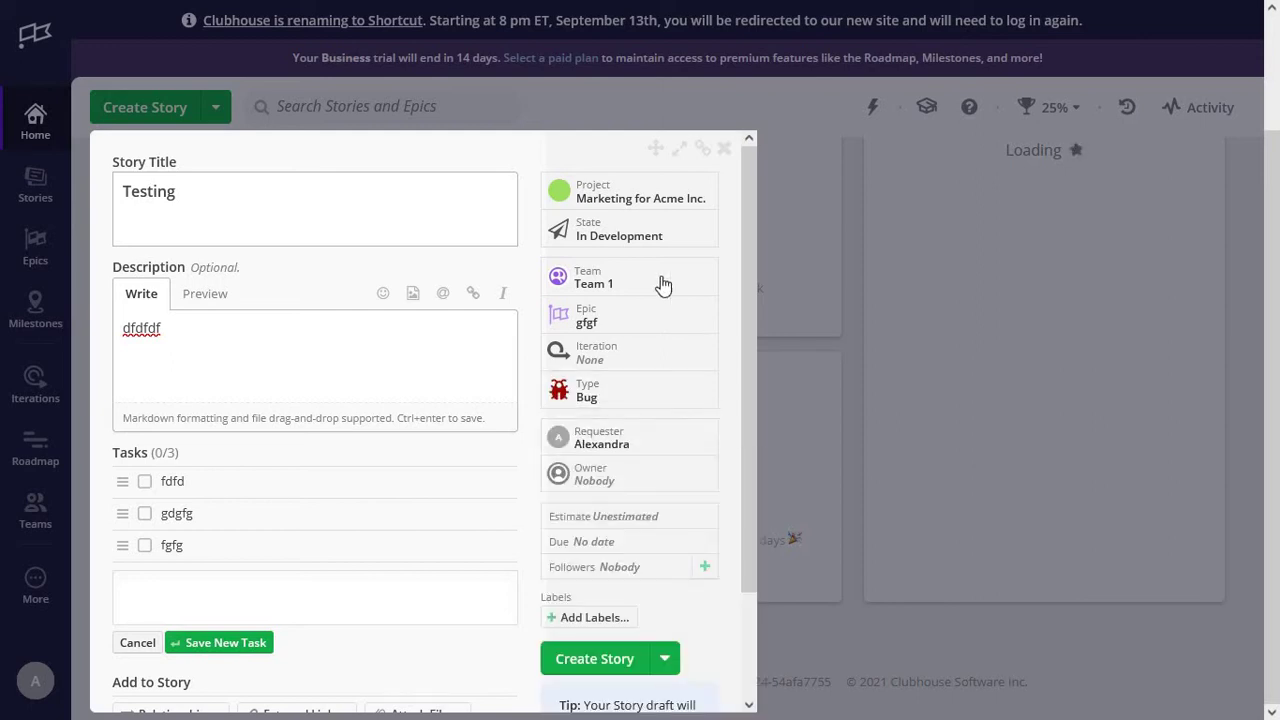
left_click(688, 485)
left_click(625, 541)
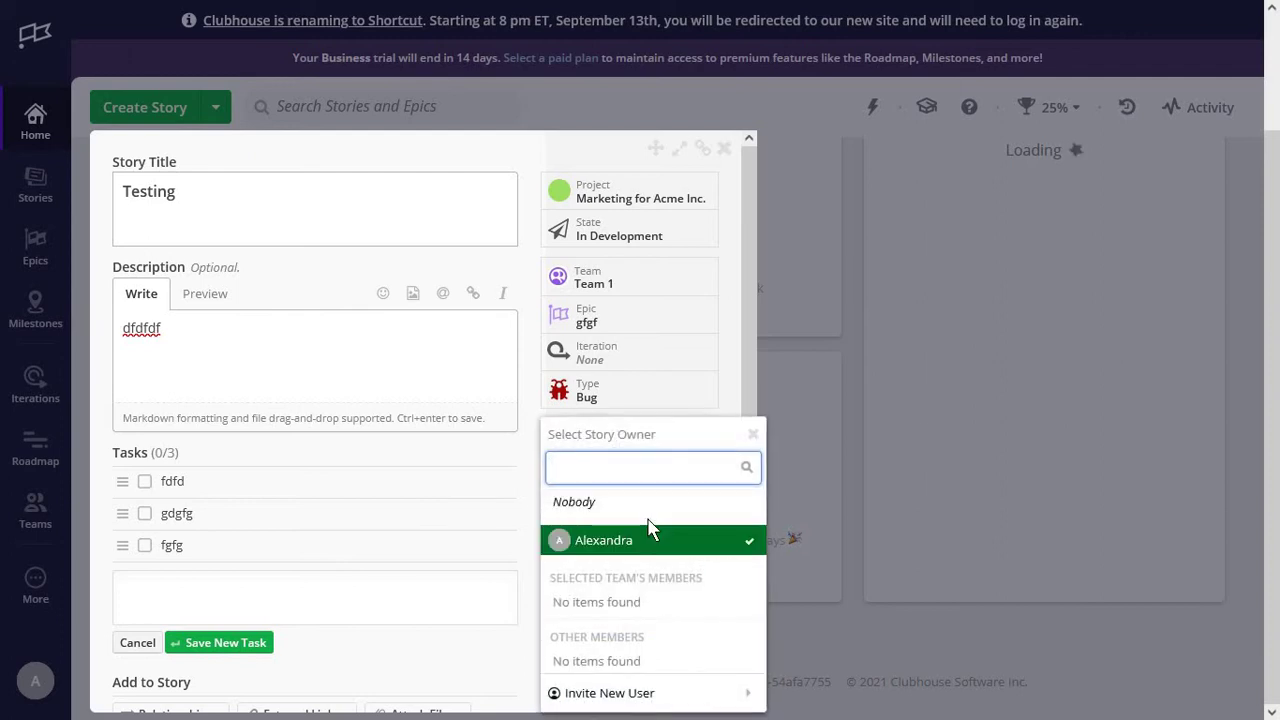
left_click(752, 434)
left_click(672, 479)
left_click(752, 434)
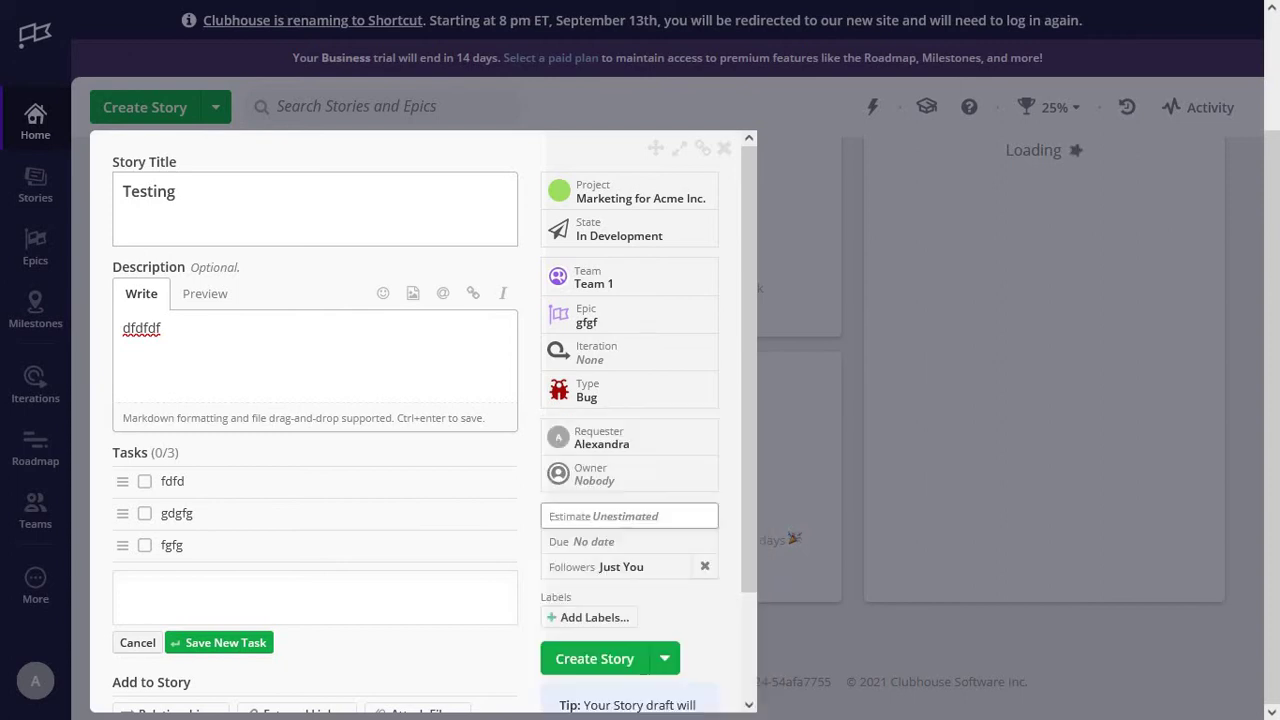
Set the estimate to 1 point and the due date to Oct 13 2021.
left_click(665, 530)
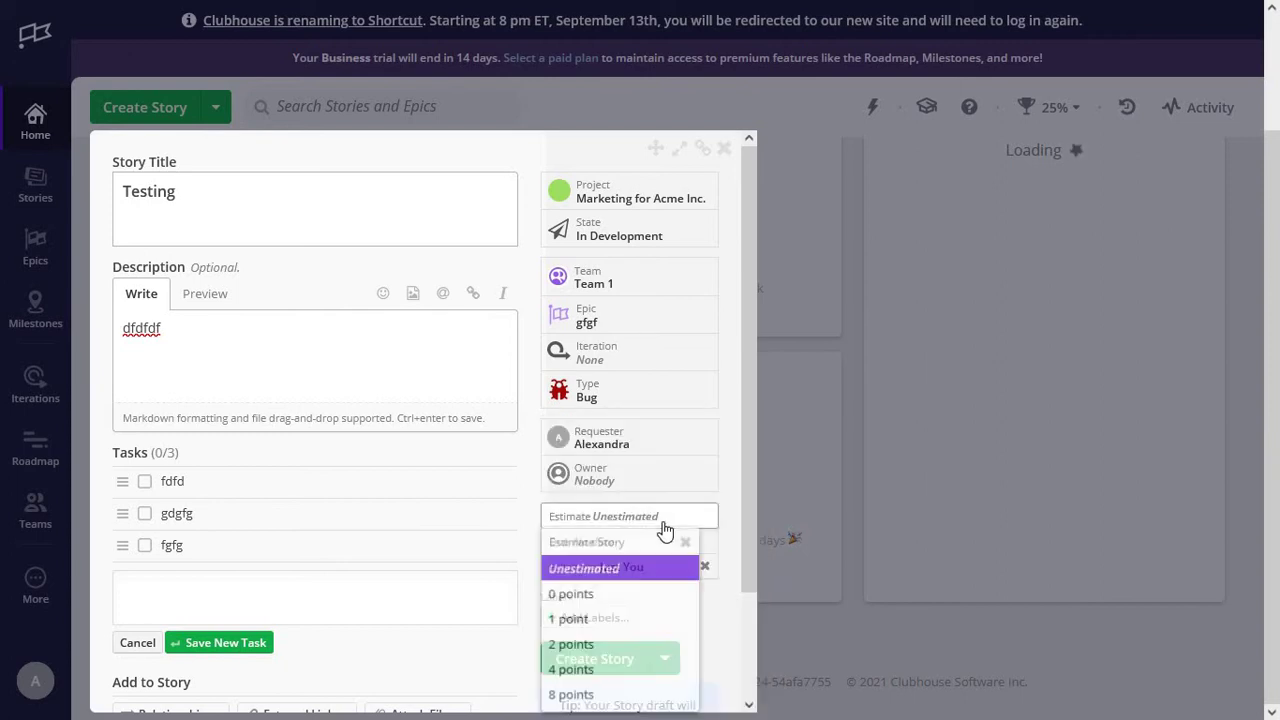
left_click(623, 627)
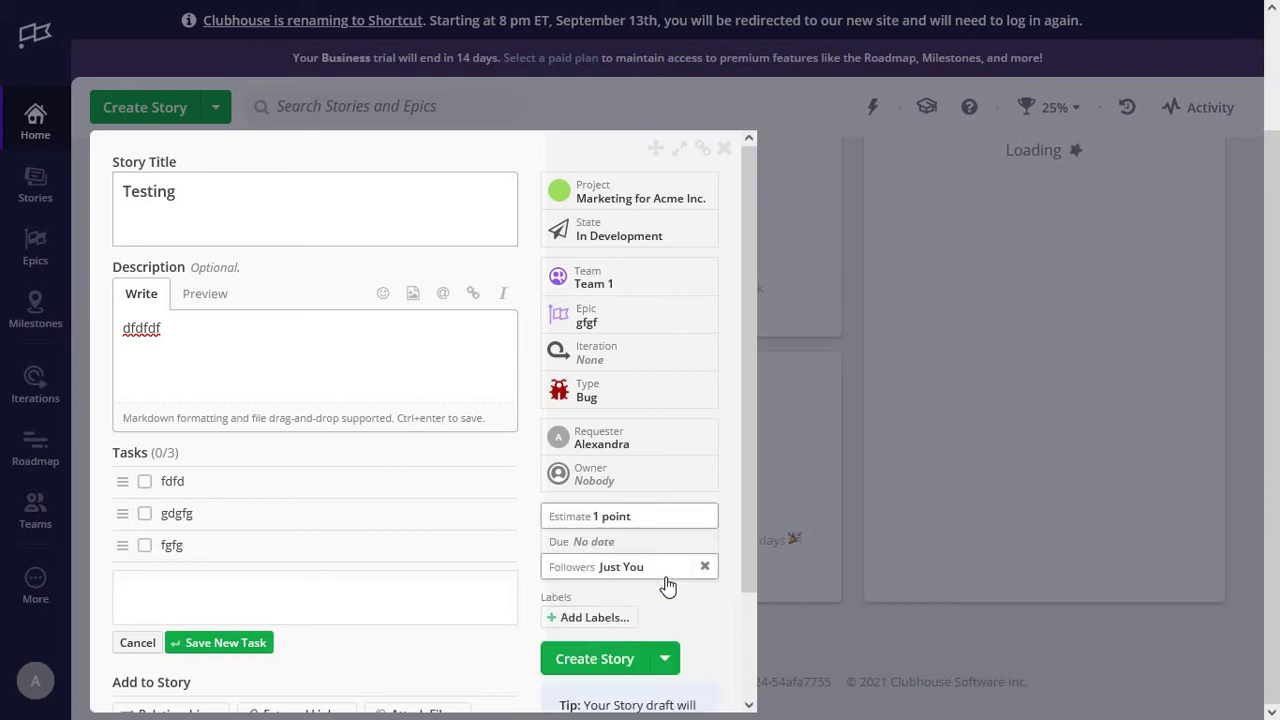
left_click(651, 543)
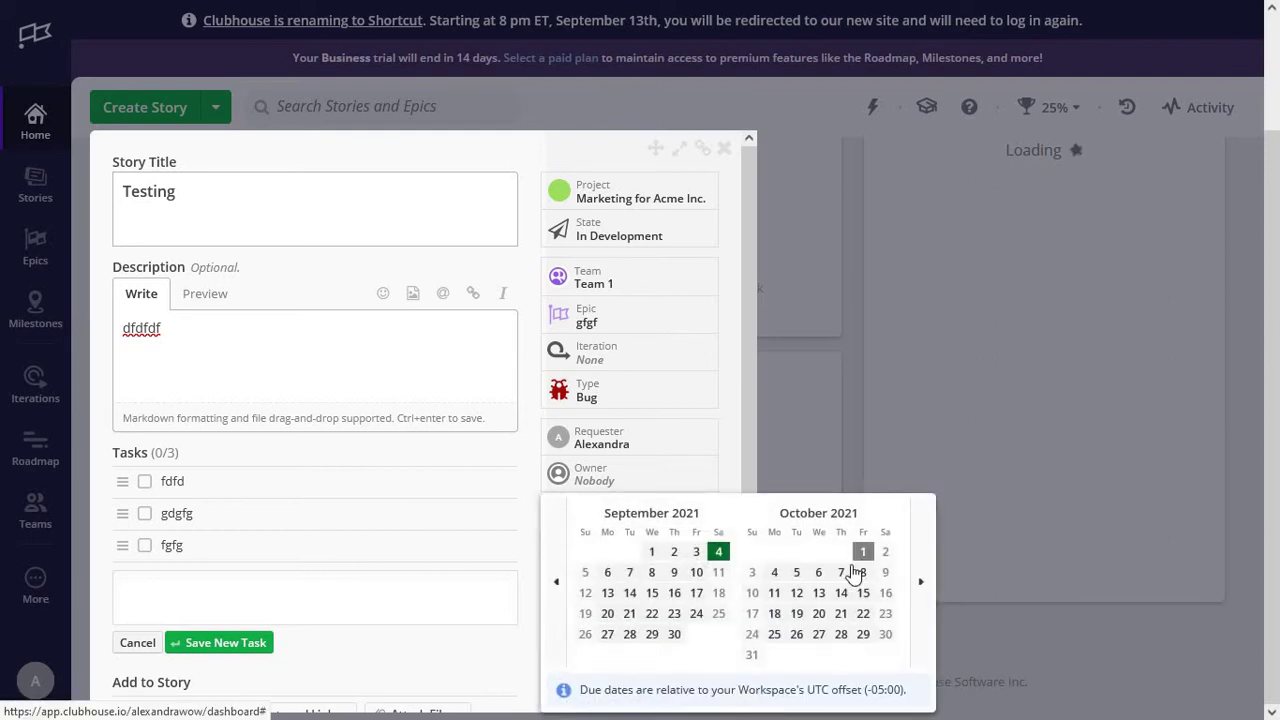
left_click(819, 593)
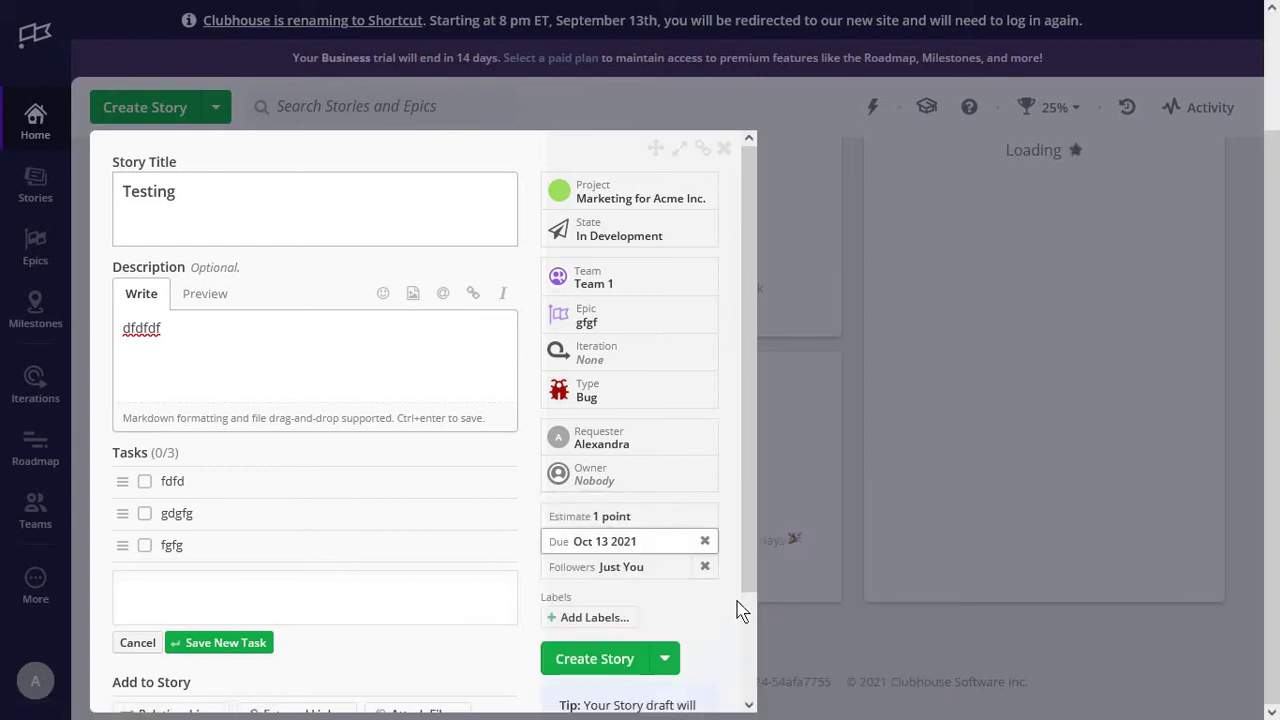
left_click(676, 578)
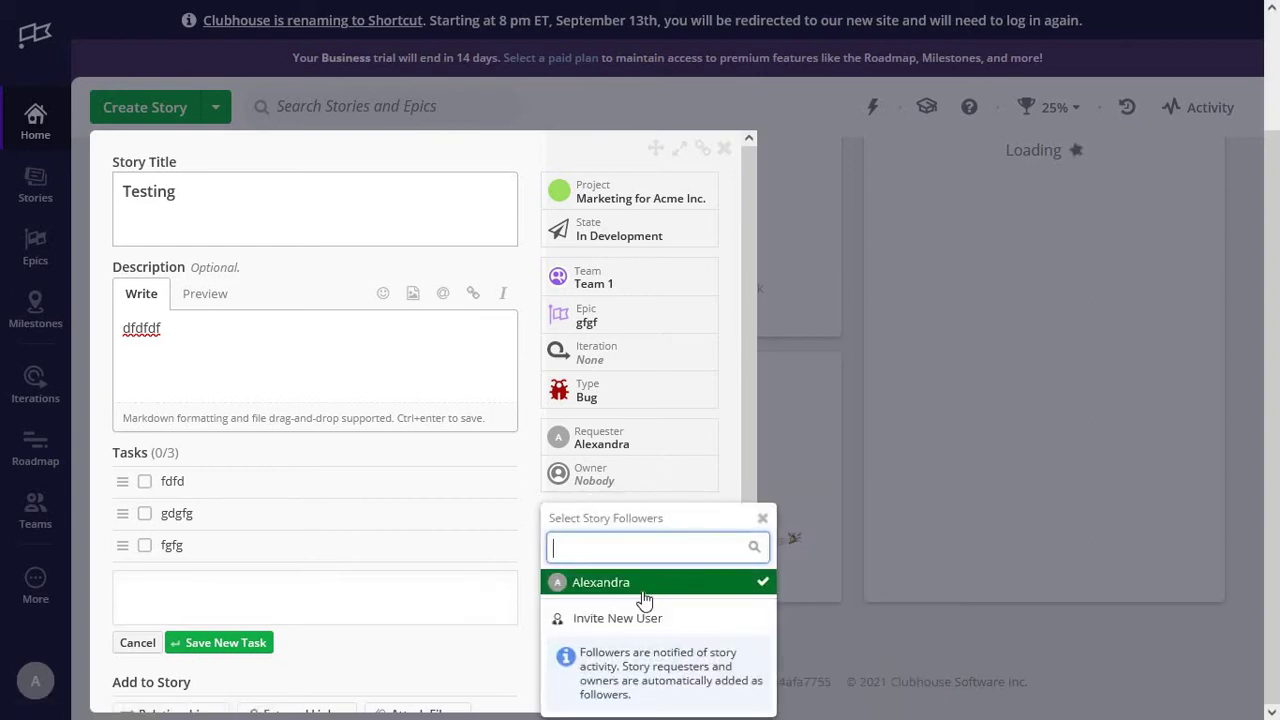
left_click(733, 500)
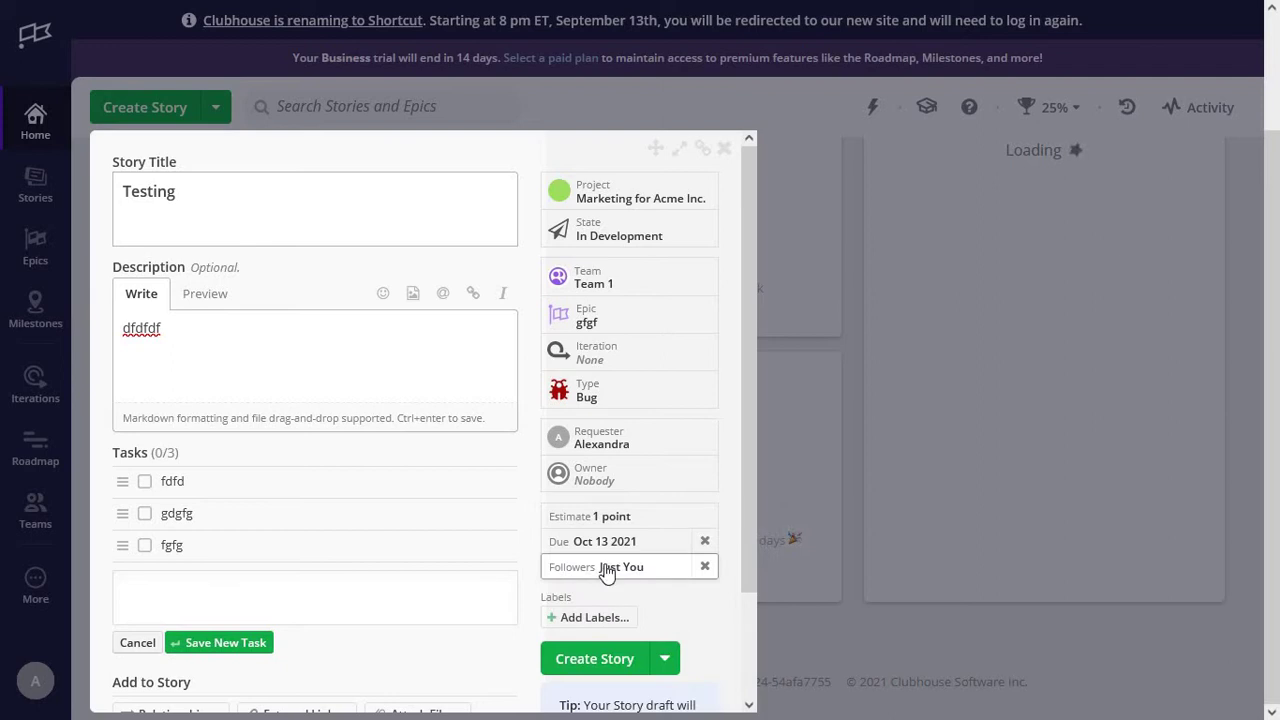
Add the backend and low priority labels to the story.
scroll(640, 500, "down", 1)
scroll(636, 546, "up", 1)
scroll(622, 588, "down", 1)
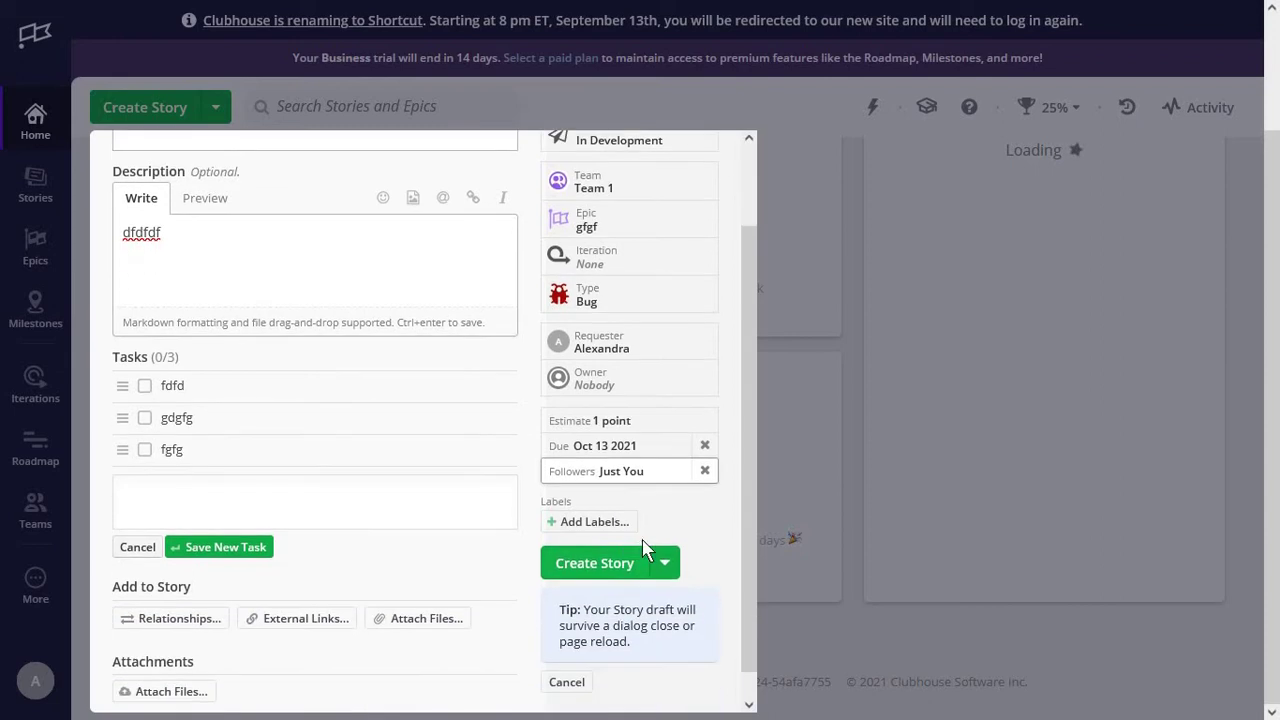
left_click(591, 522)
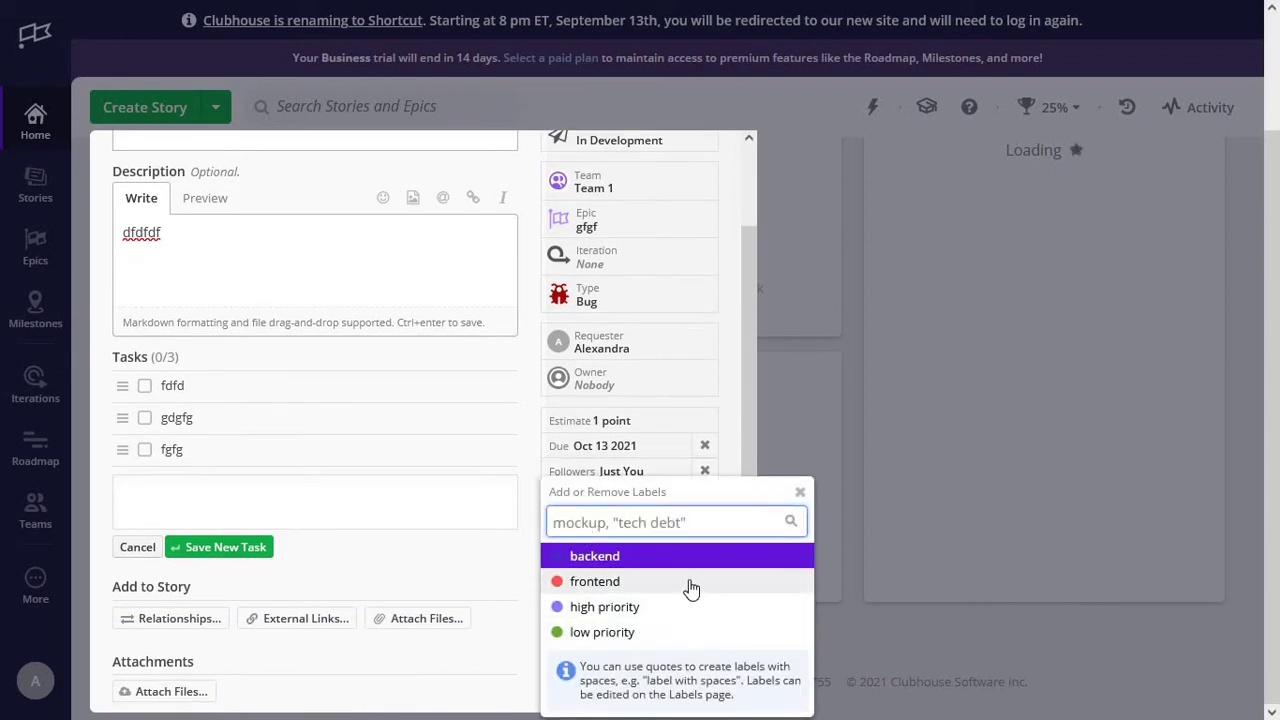
left_click(628, 563)
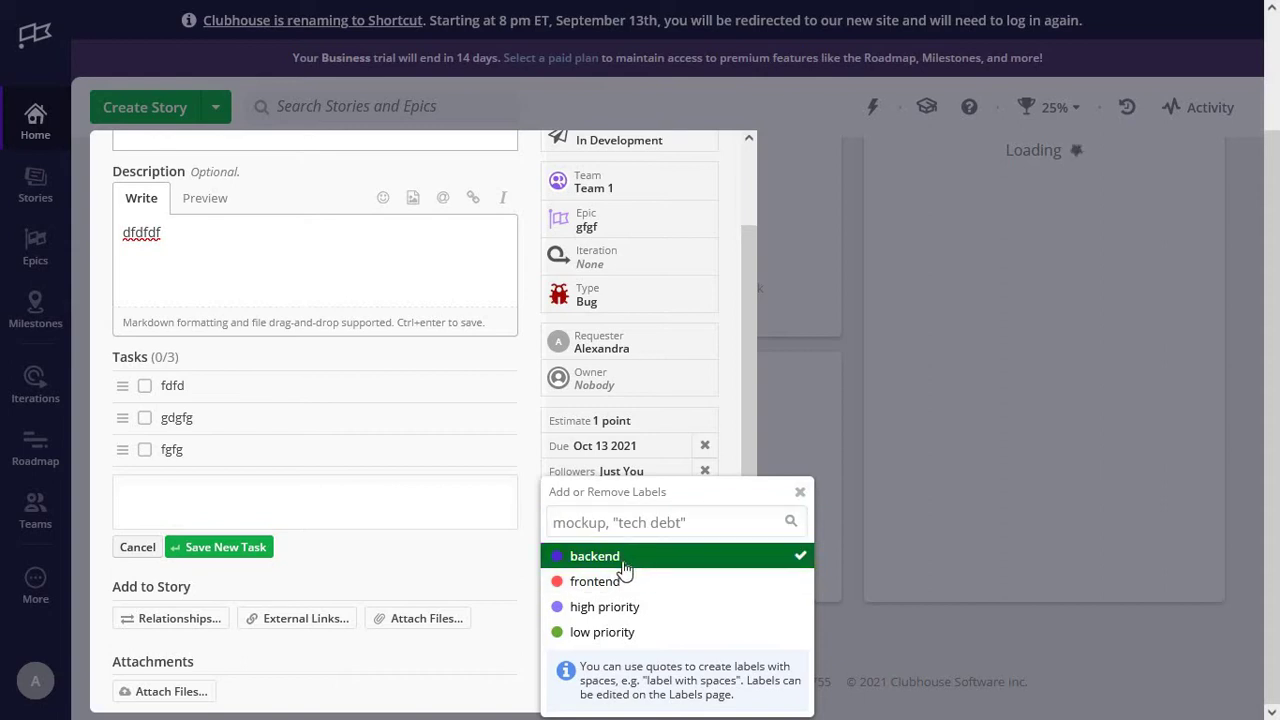
left_click(620, 634)
scroll(610, 600, "down", 1)
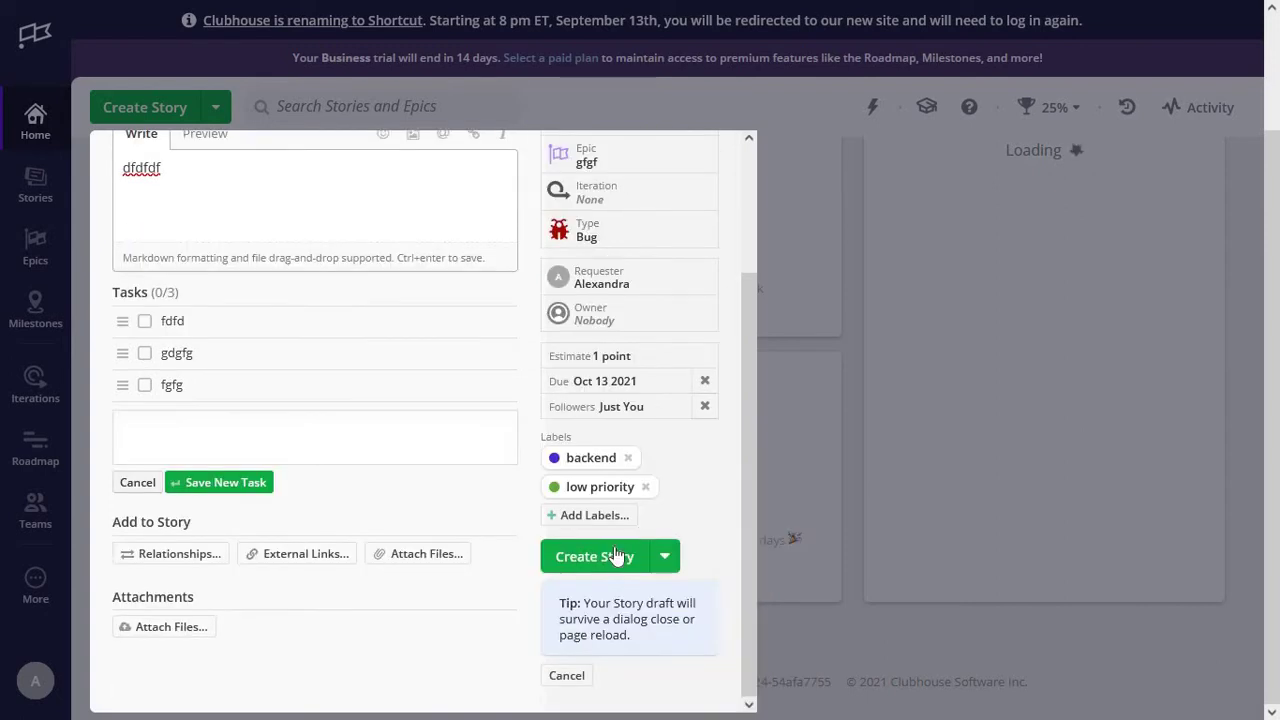
Create the story, then open the Marketing for Acme Inc. project's Stories board.
left_click(597, 561)
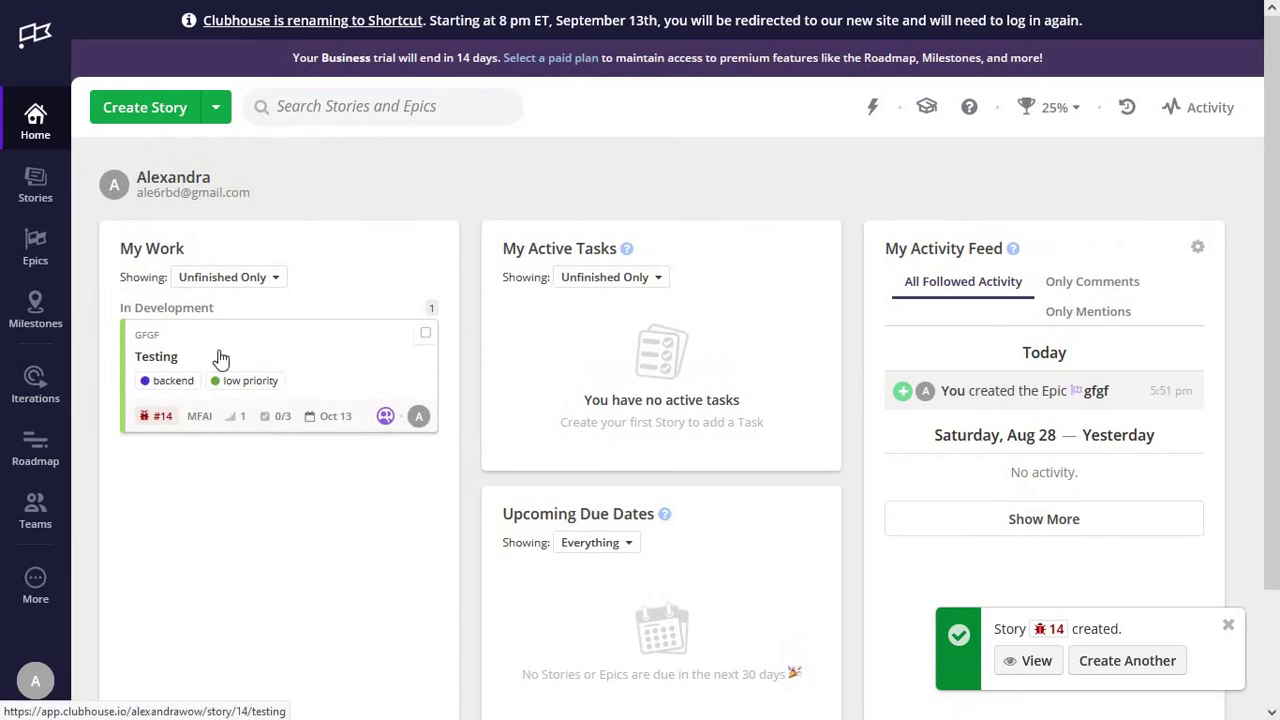
left_click(38, 590)
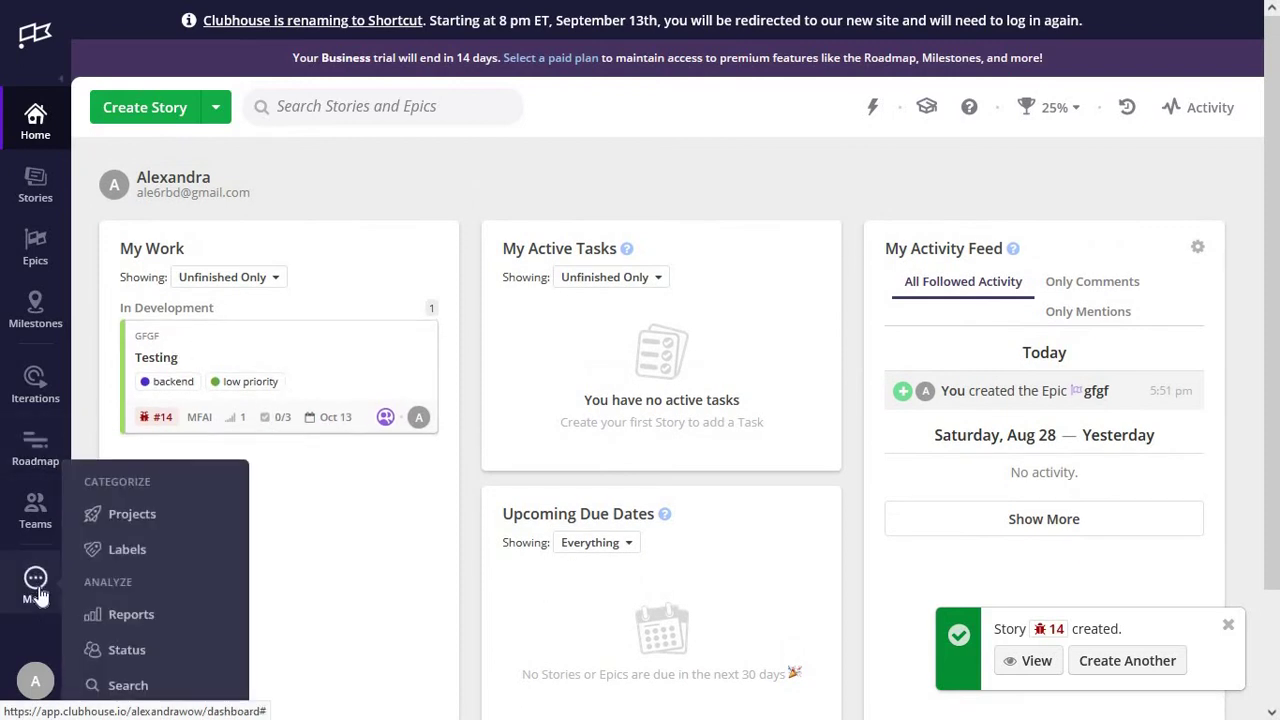
left_click(128, 516)
left_click(570, 350)
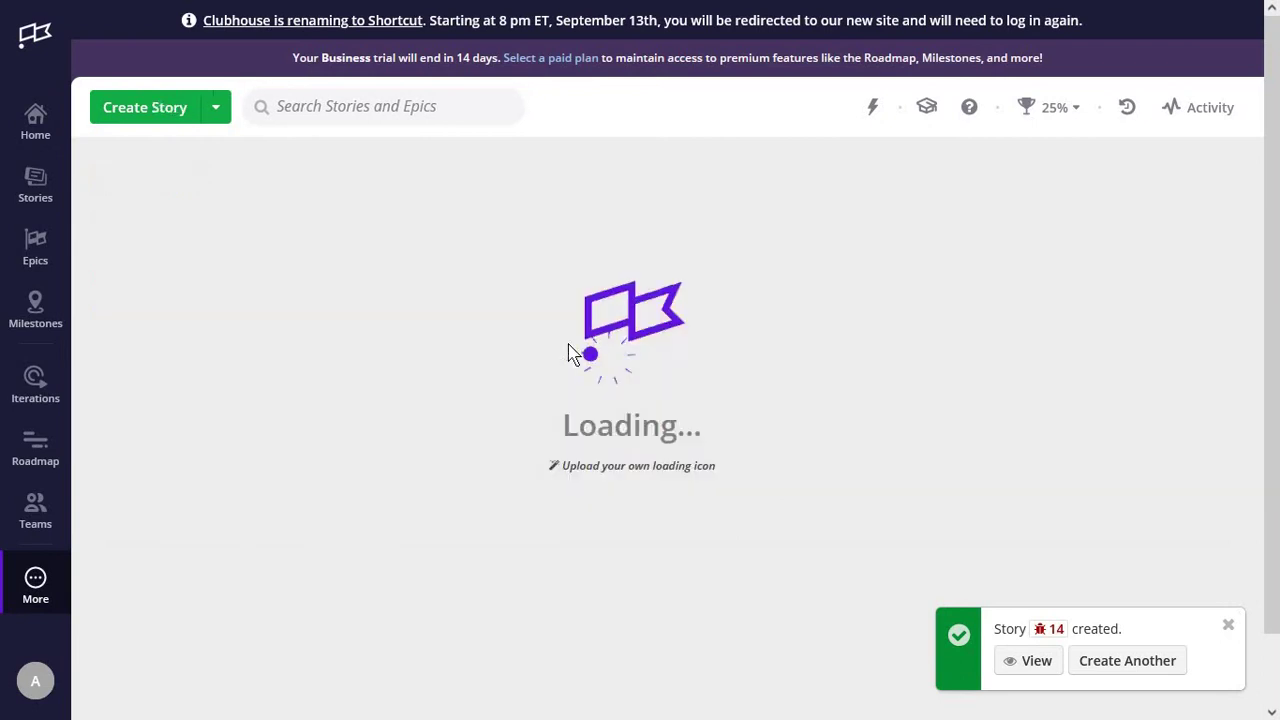
scroll(437, 449, "down", 1)
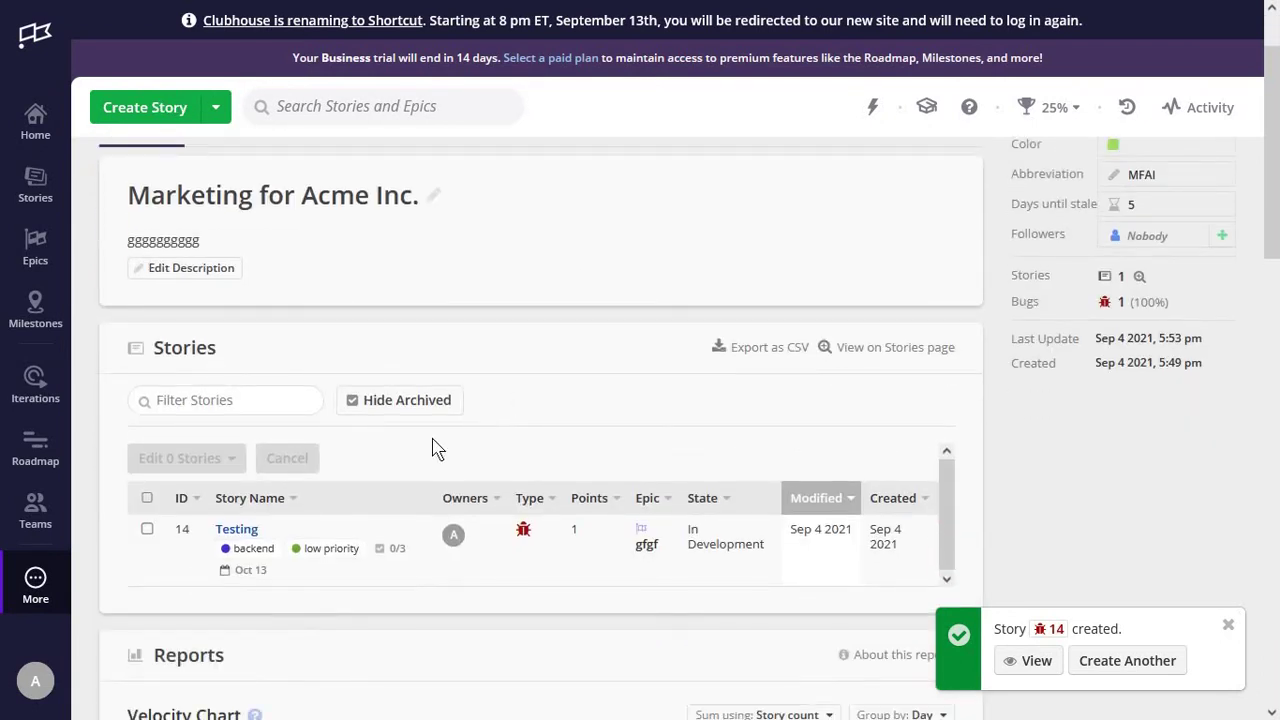
scroll(437, 449, "up", 1)
left_click(35, 182)
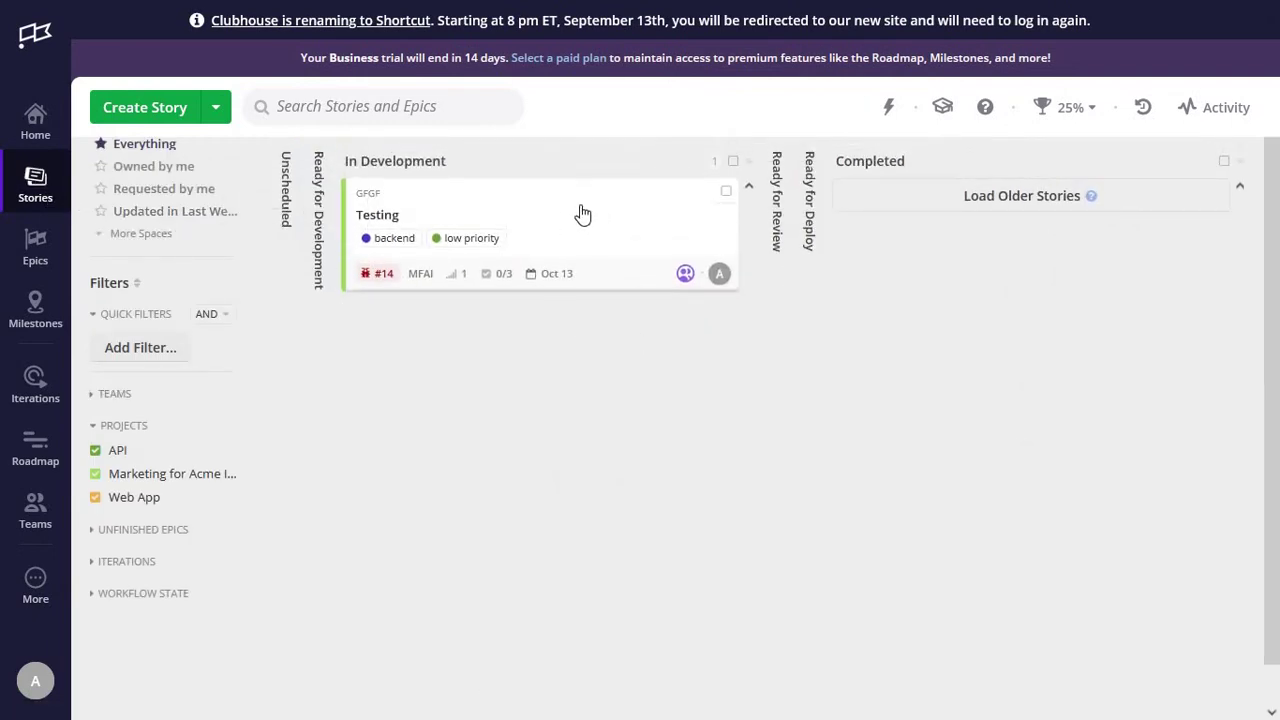
Drag the Testing card into the Ready for Review column.
left_click_drag(591, 289, 1031, 209)
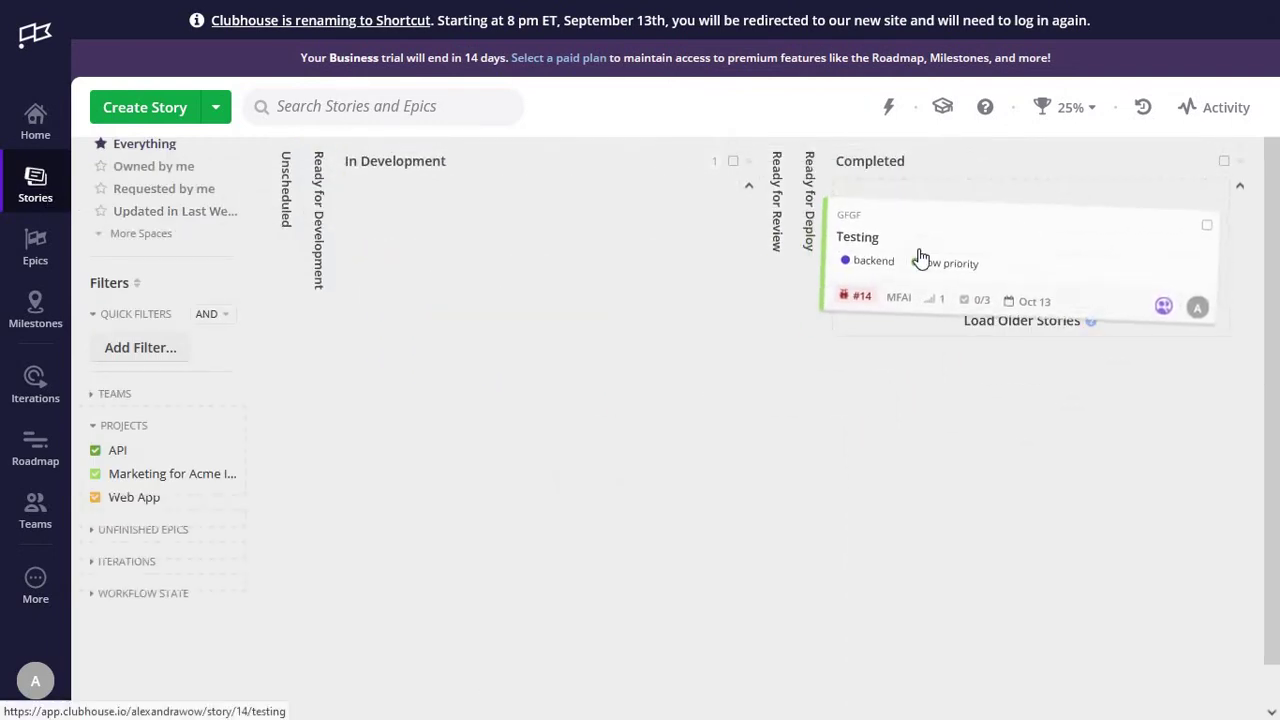
left_click_drag(760, 245, 375, 282)
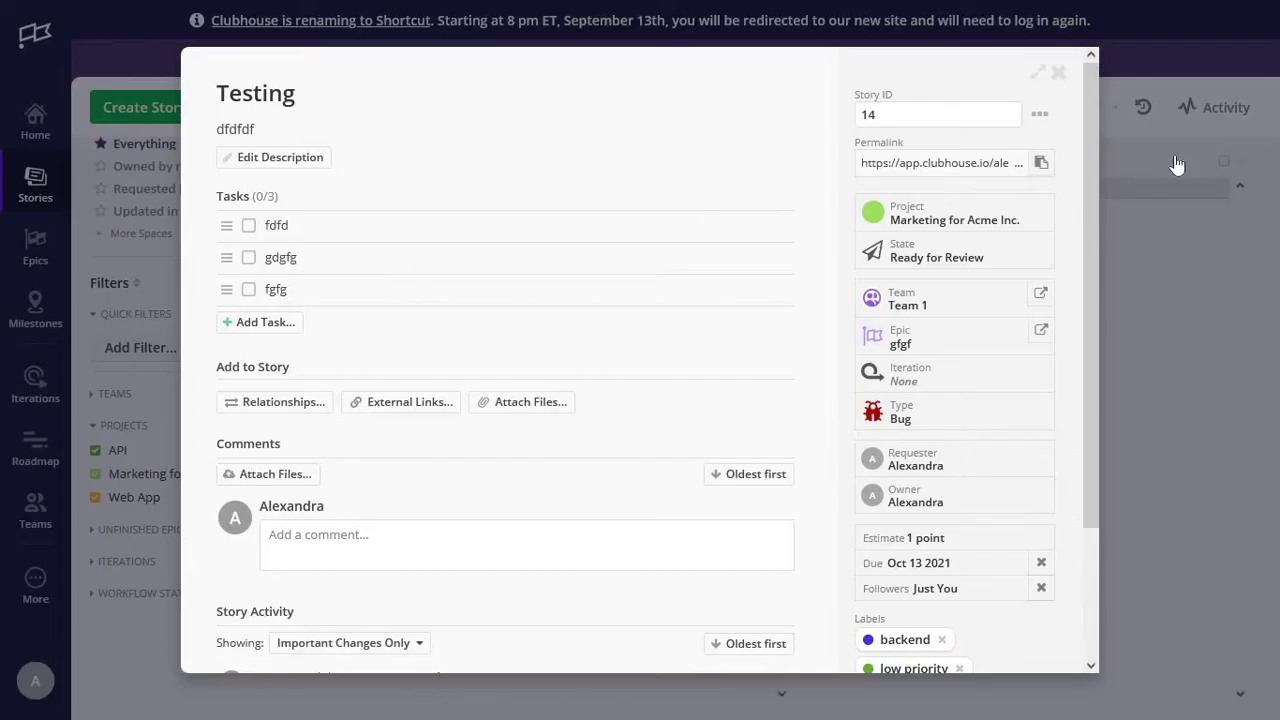
left_click(1151, 222)
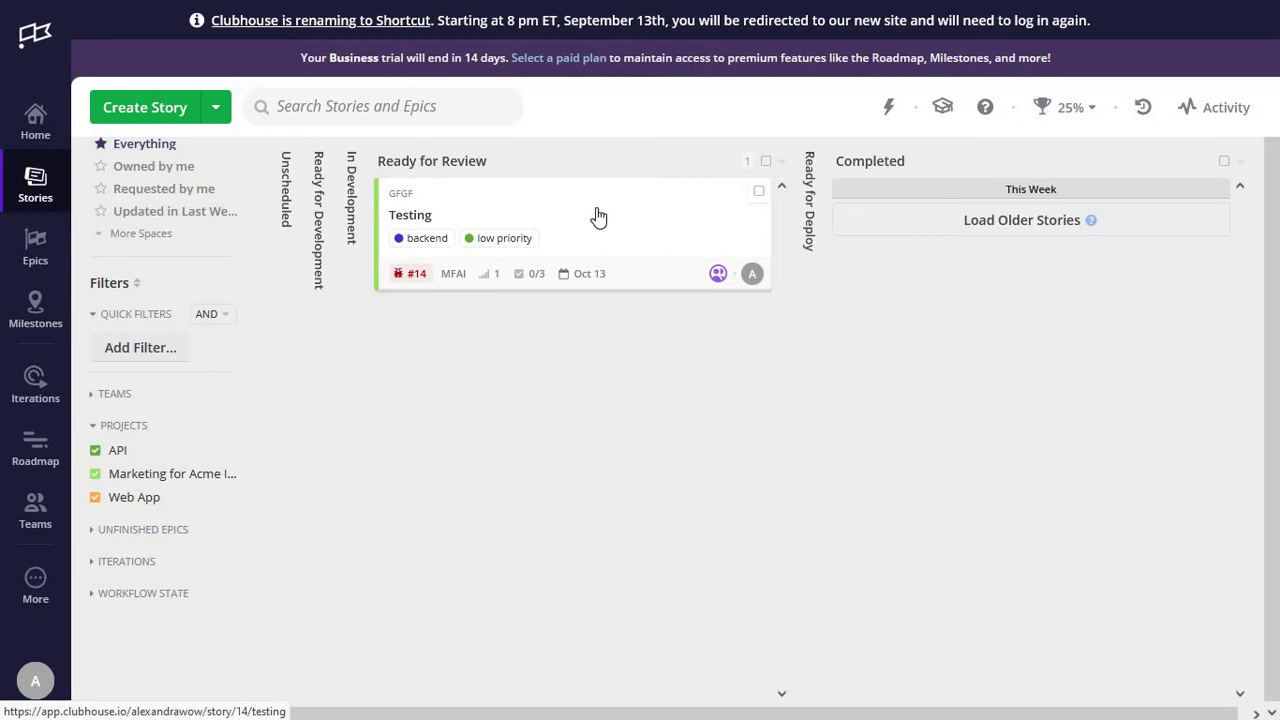
mouse_move(187, 176)
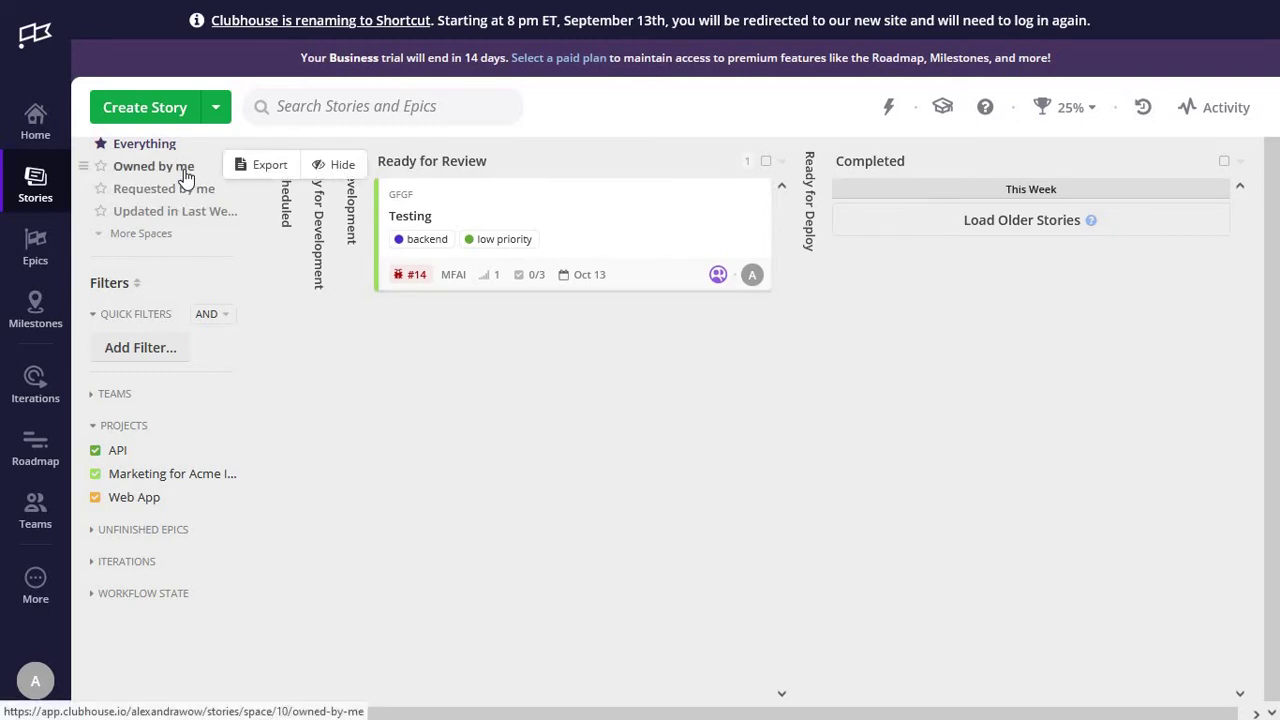
Filter the board to stories Requested by Me, closing Add Filter without adding one.
left_click(186, 176)
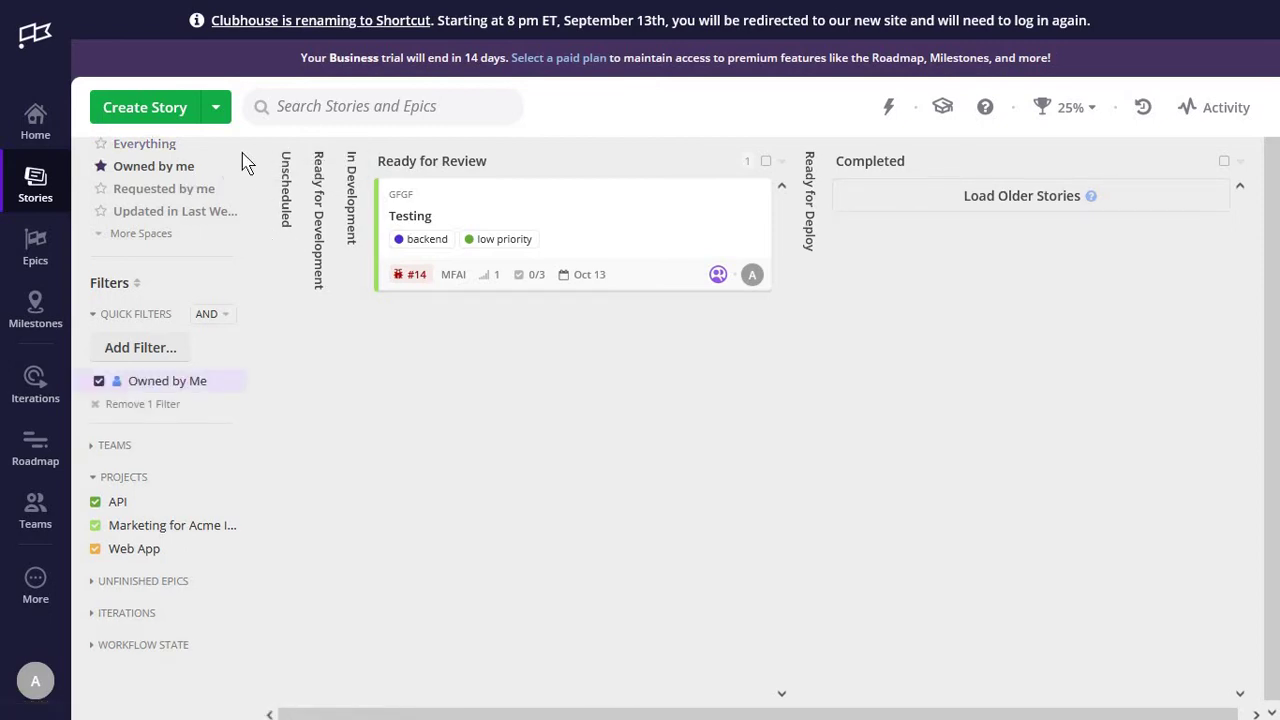
left_click(153, 193)
left_click(140, 347)
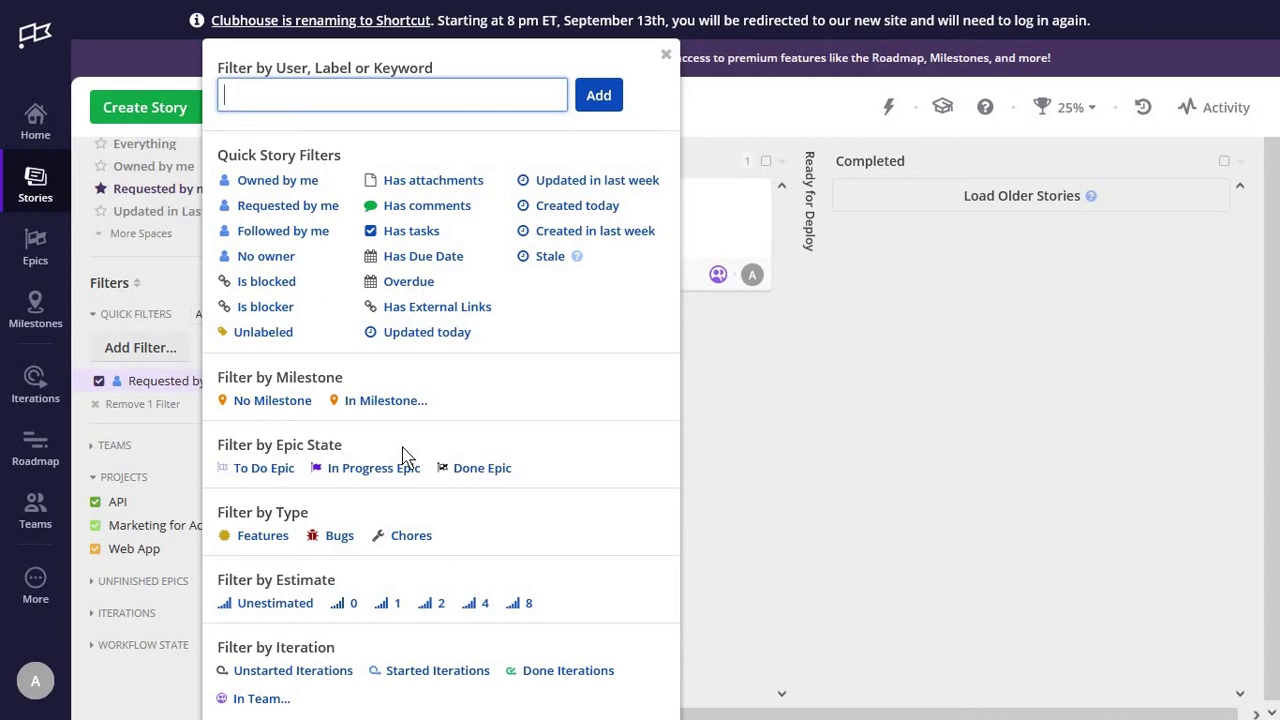
left_click(666, 54)
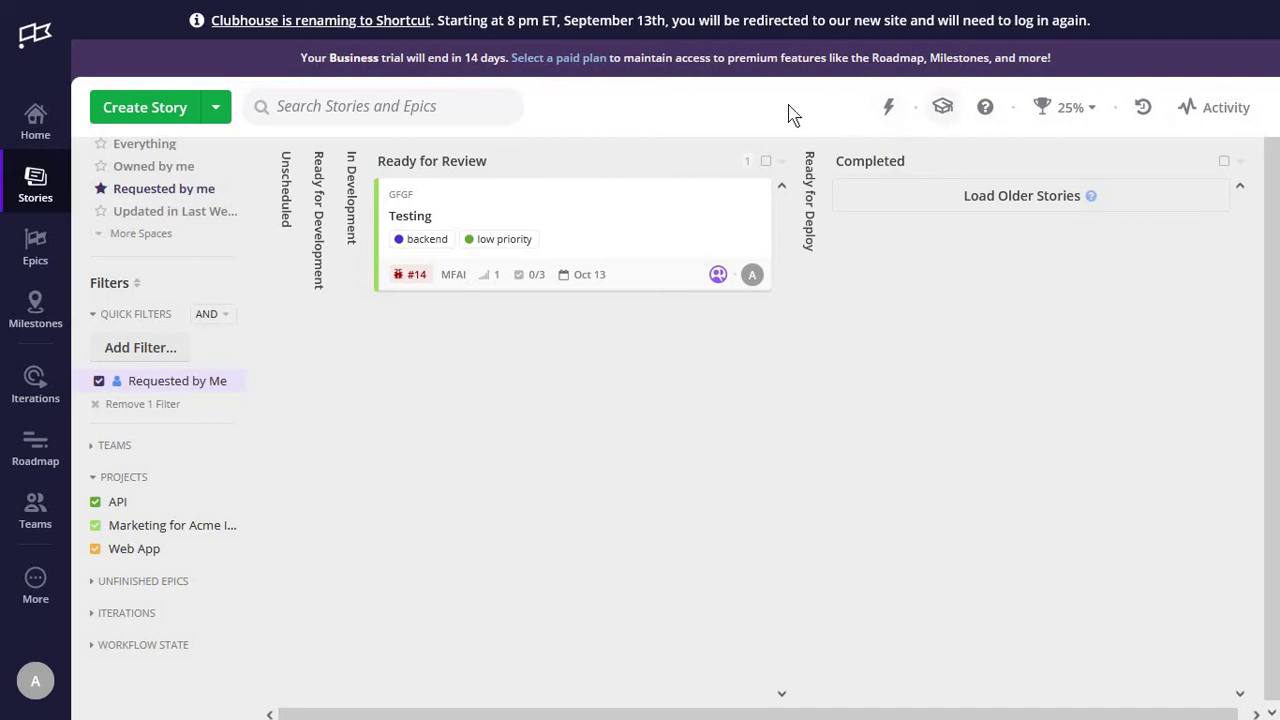
Search stories for 'test', then visit Projects and Home before returning to Stories.
left_click(443, 108)
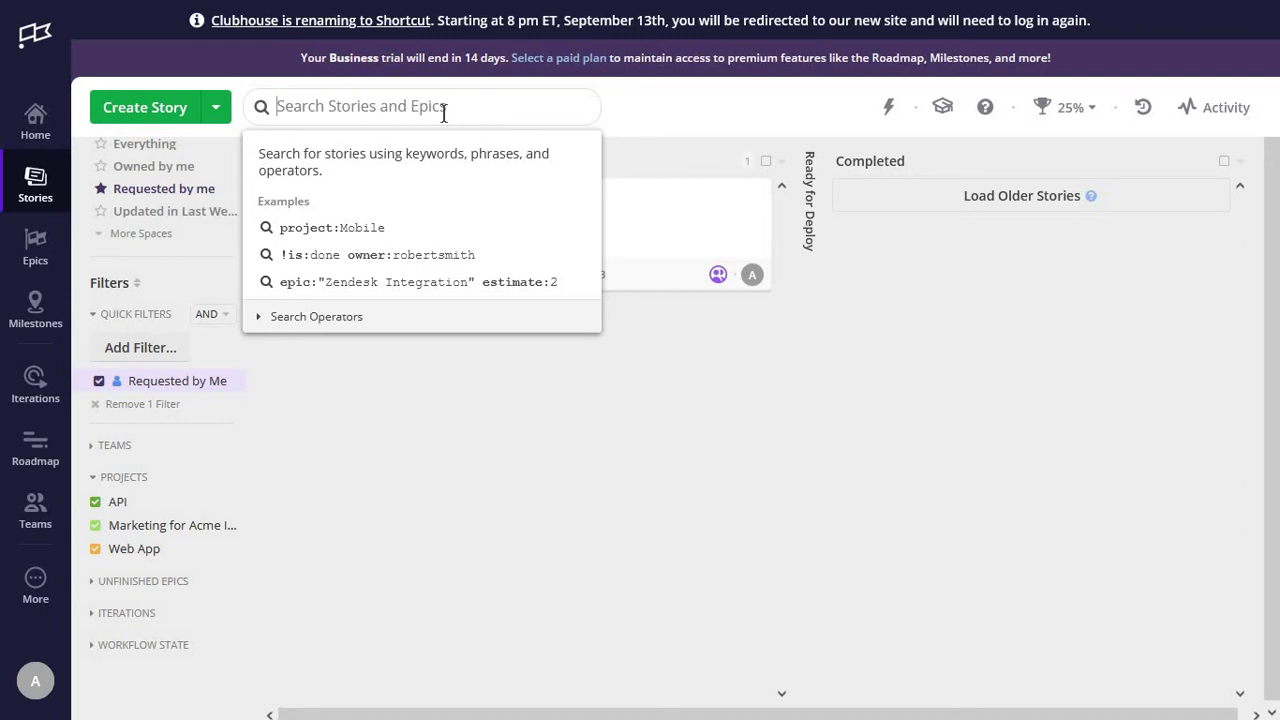
type("testing")
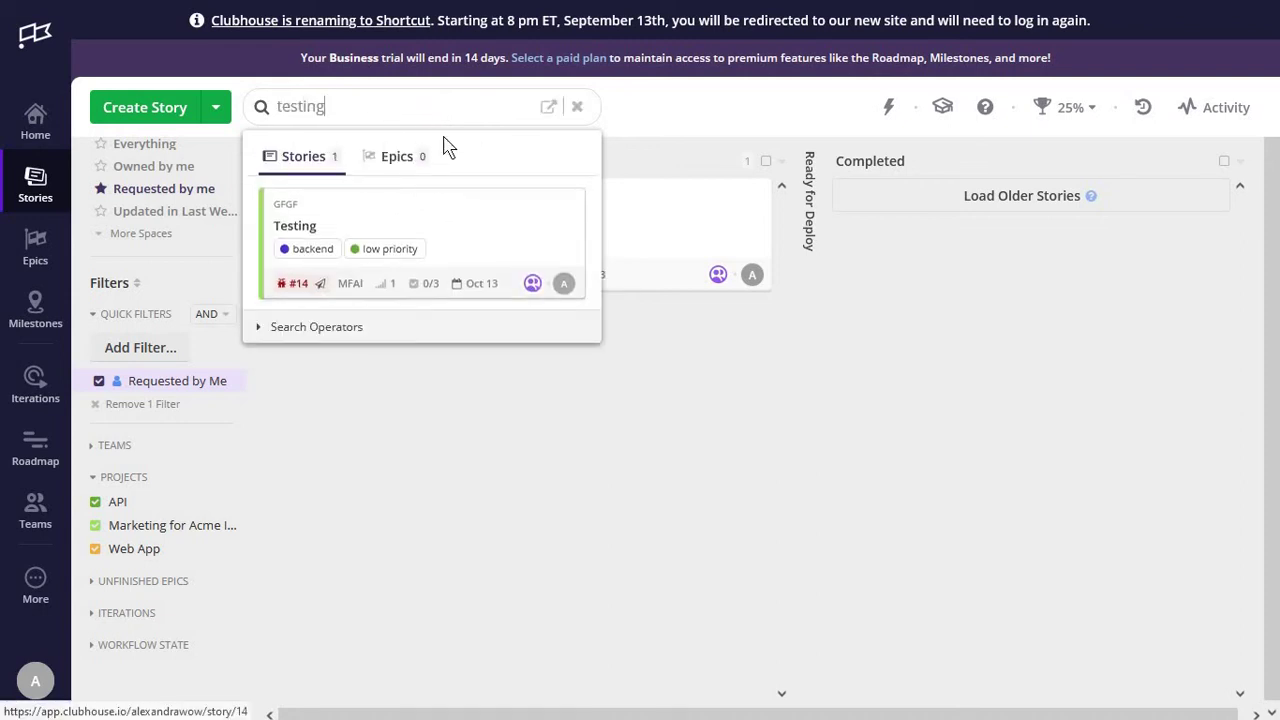
left_click(697, 374)
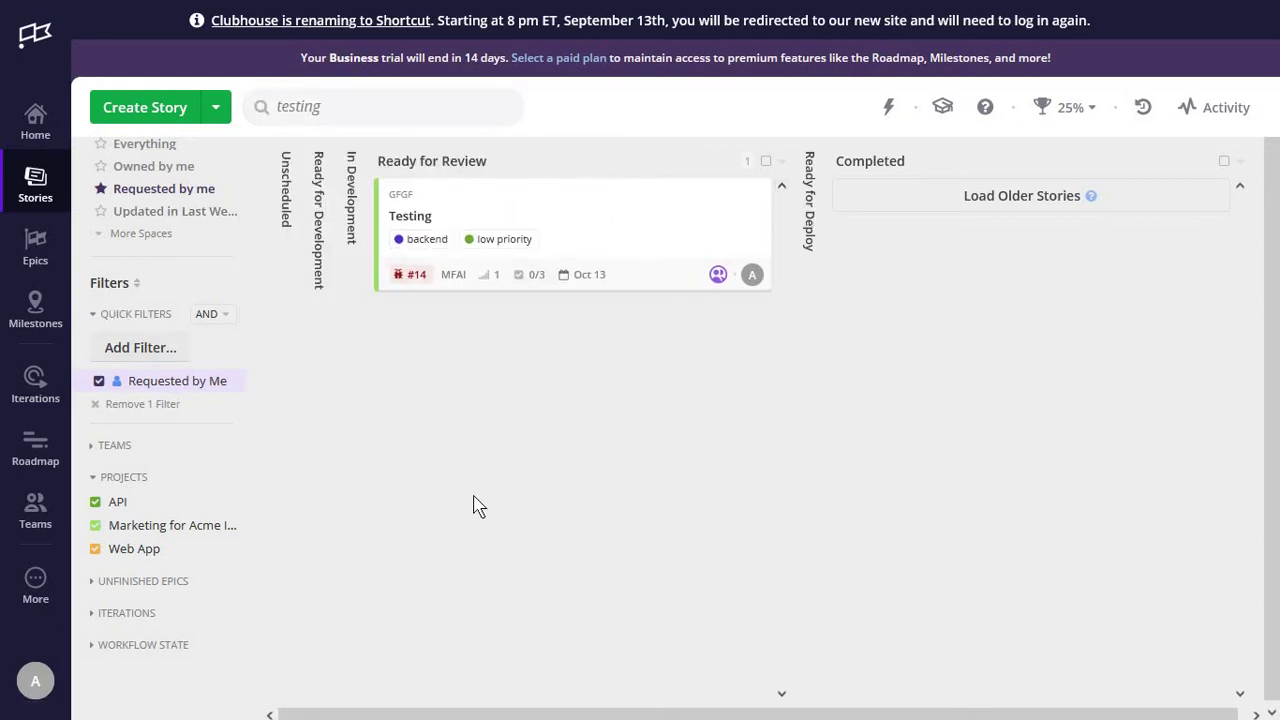
left_click(35, 585)
left_click(150, 514)
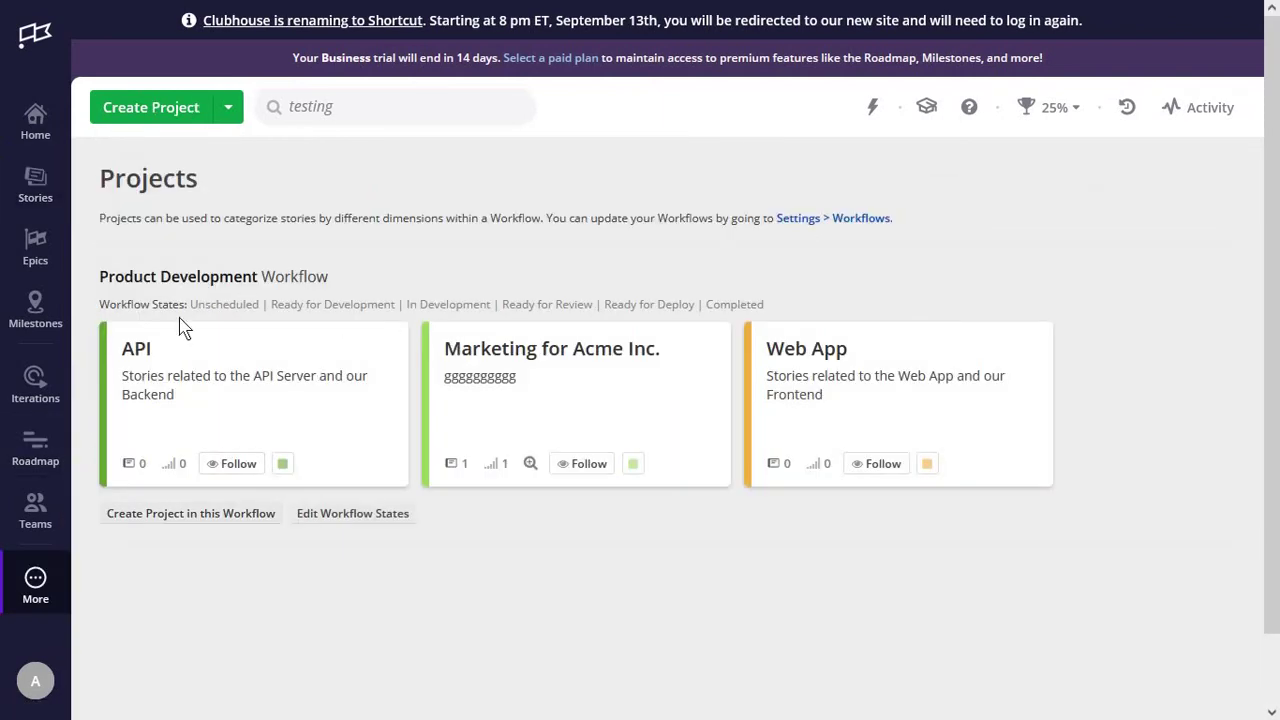
left_click(38, 128)
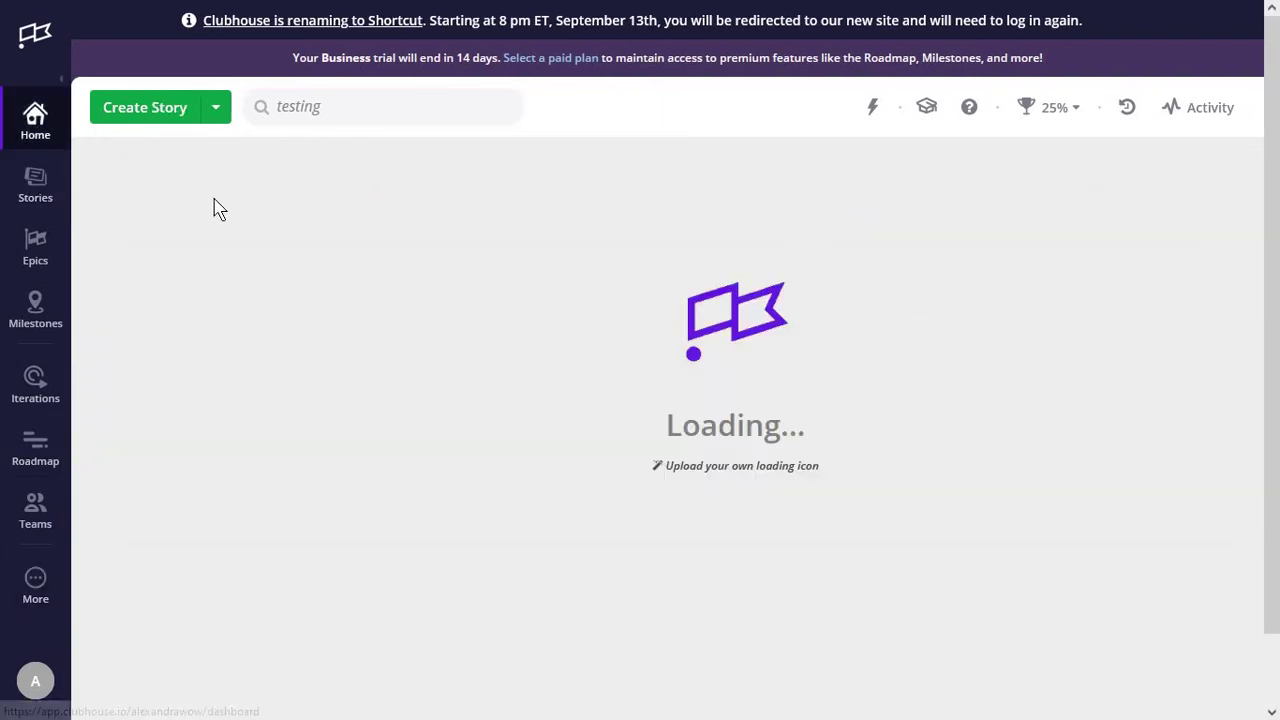
left_click(55, 190)
Clear the search query and add the owner: search operator.
left_click(419, 113)
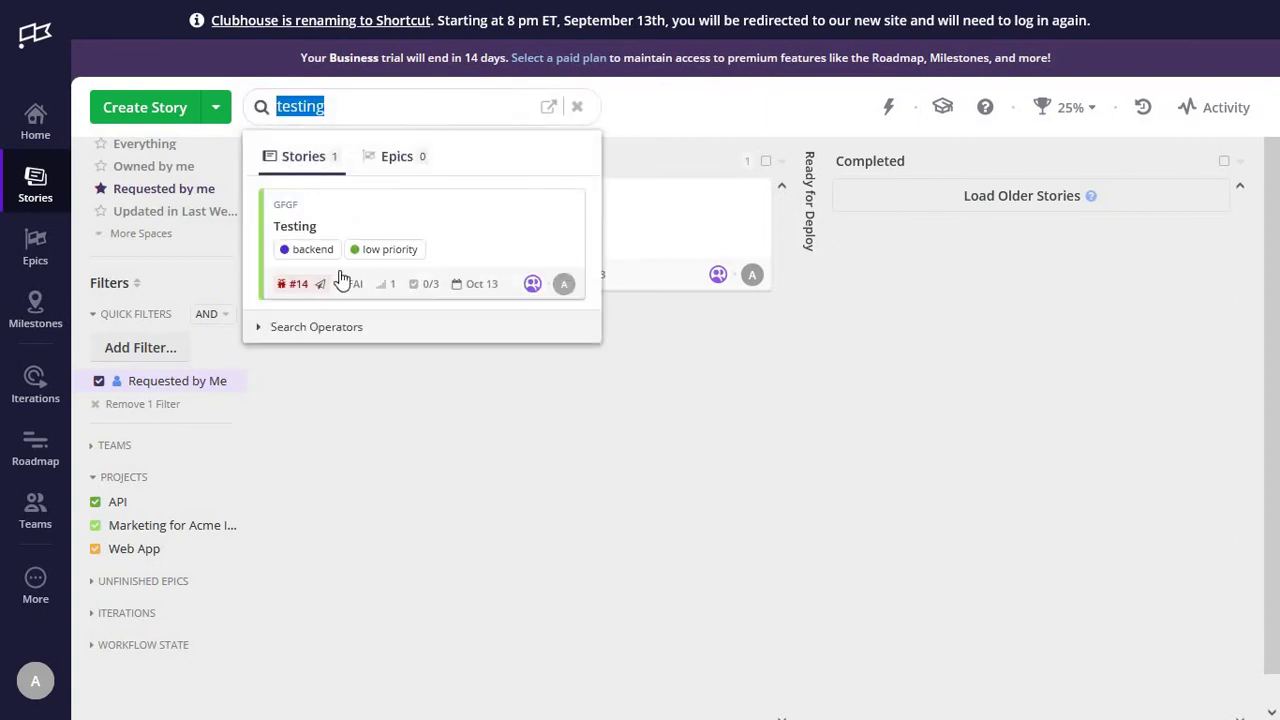
key("BackSpace")
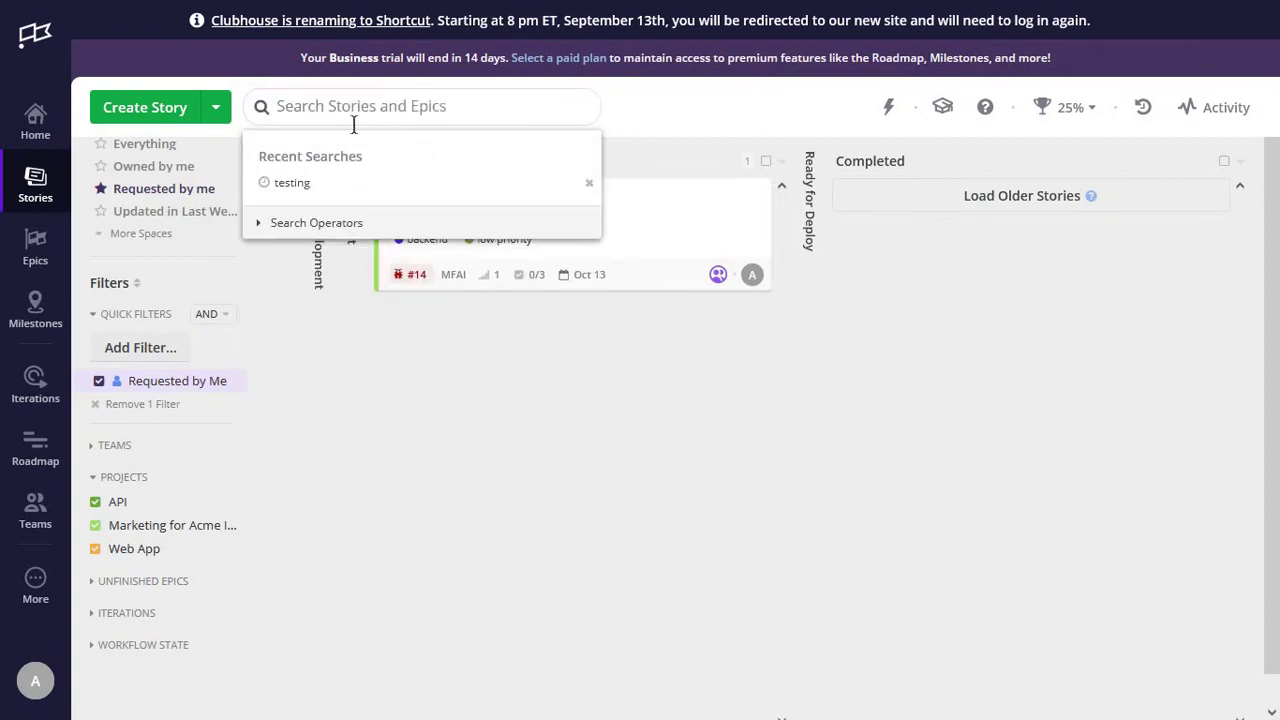
left_click(316, 223)
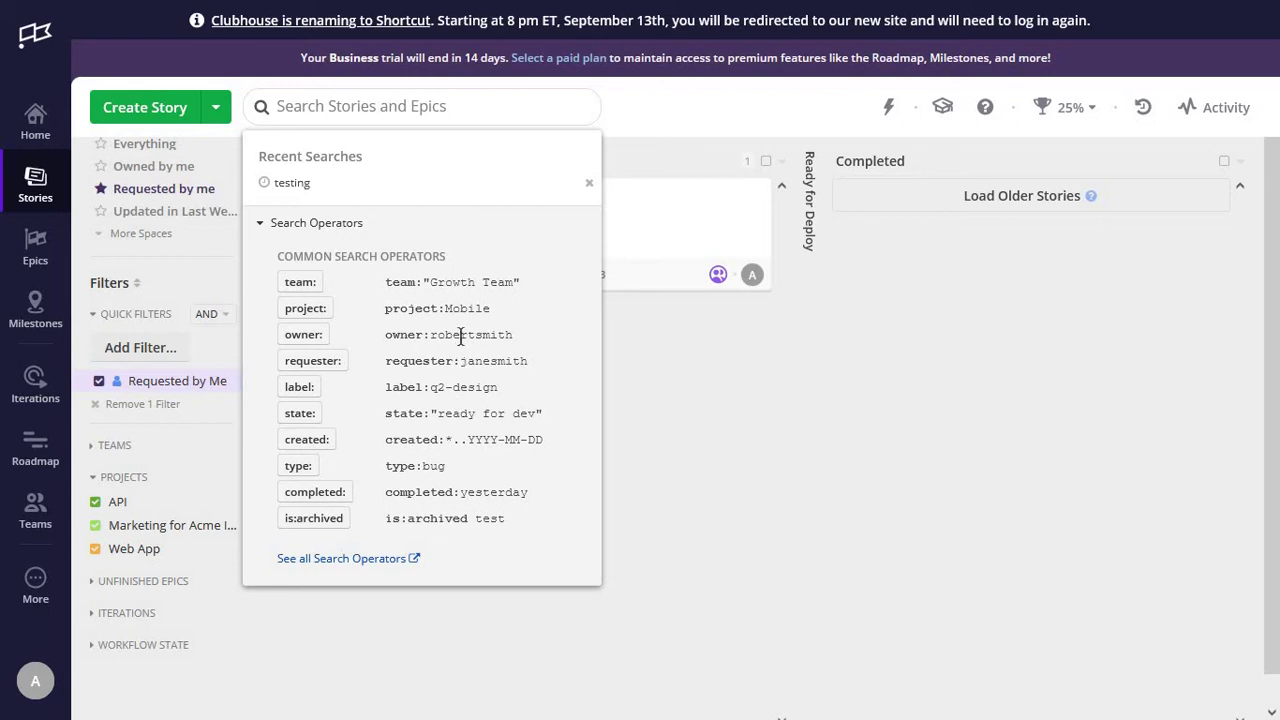
left_click(294, 342)
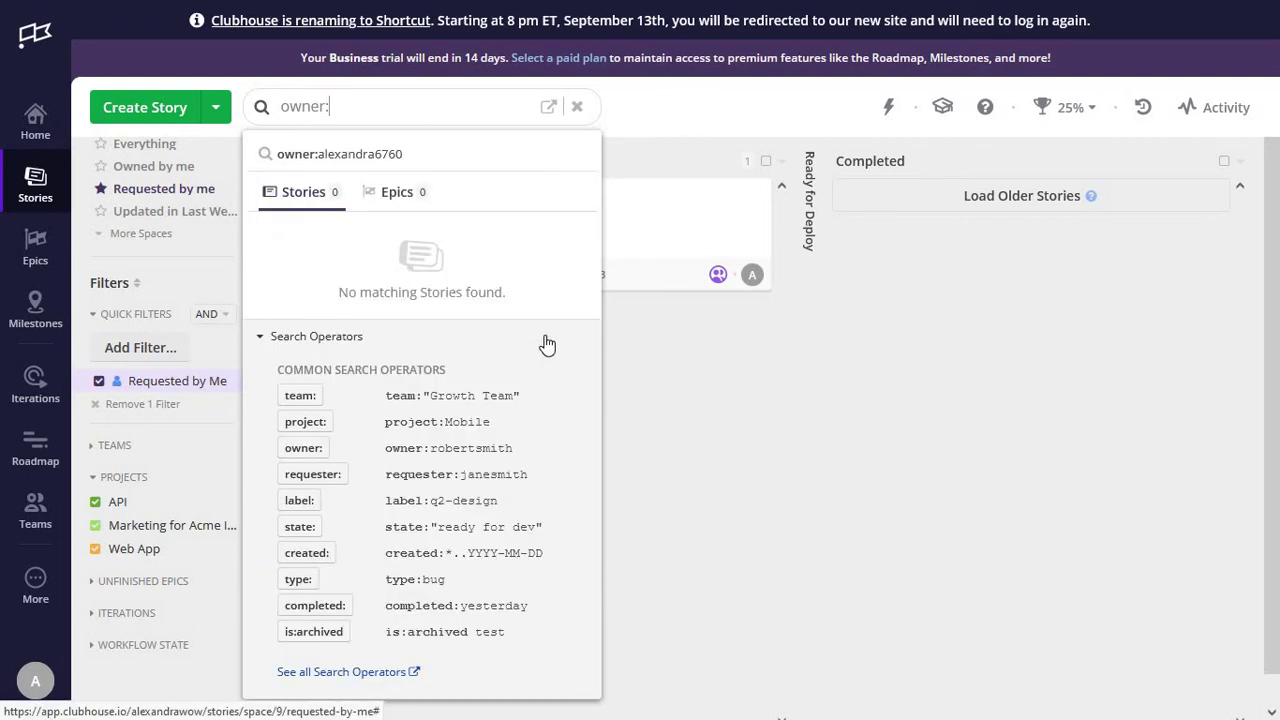
left_click(926, 345)
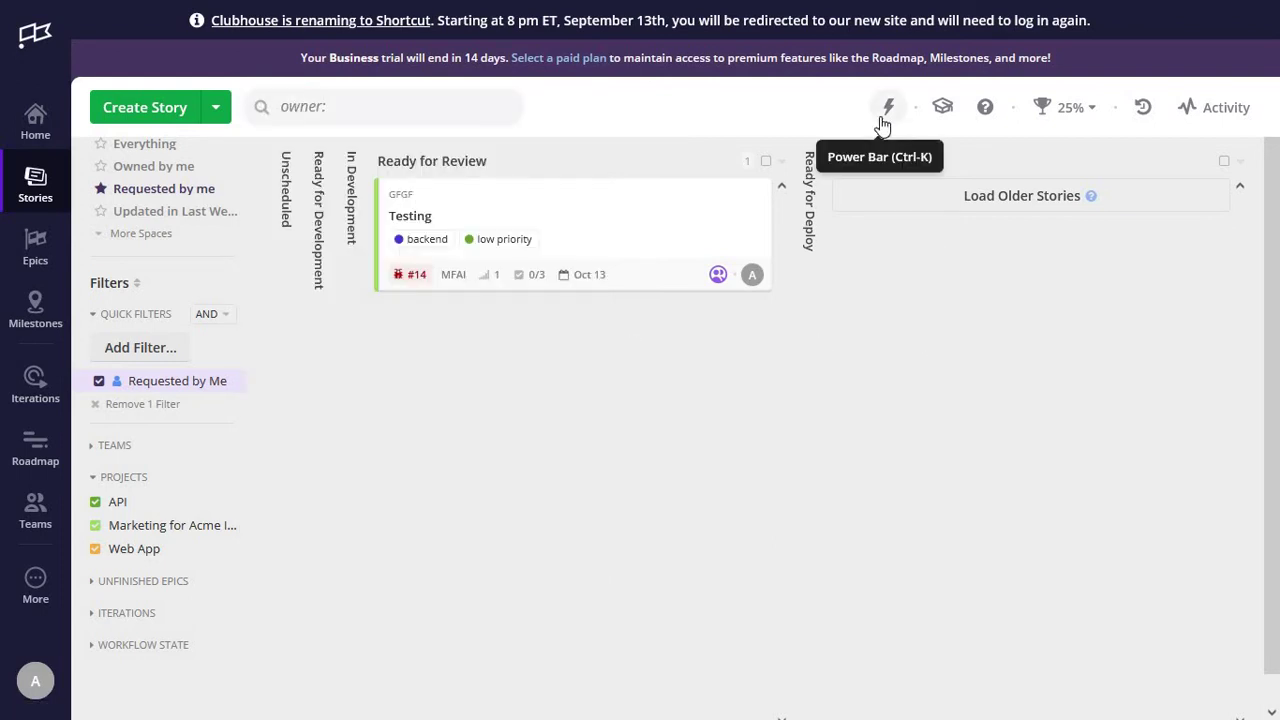
left_click(884, 112)
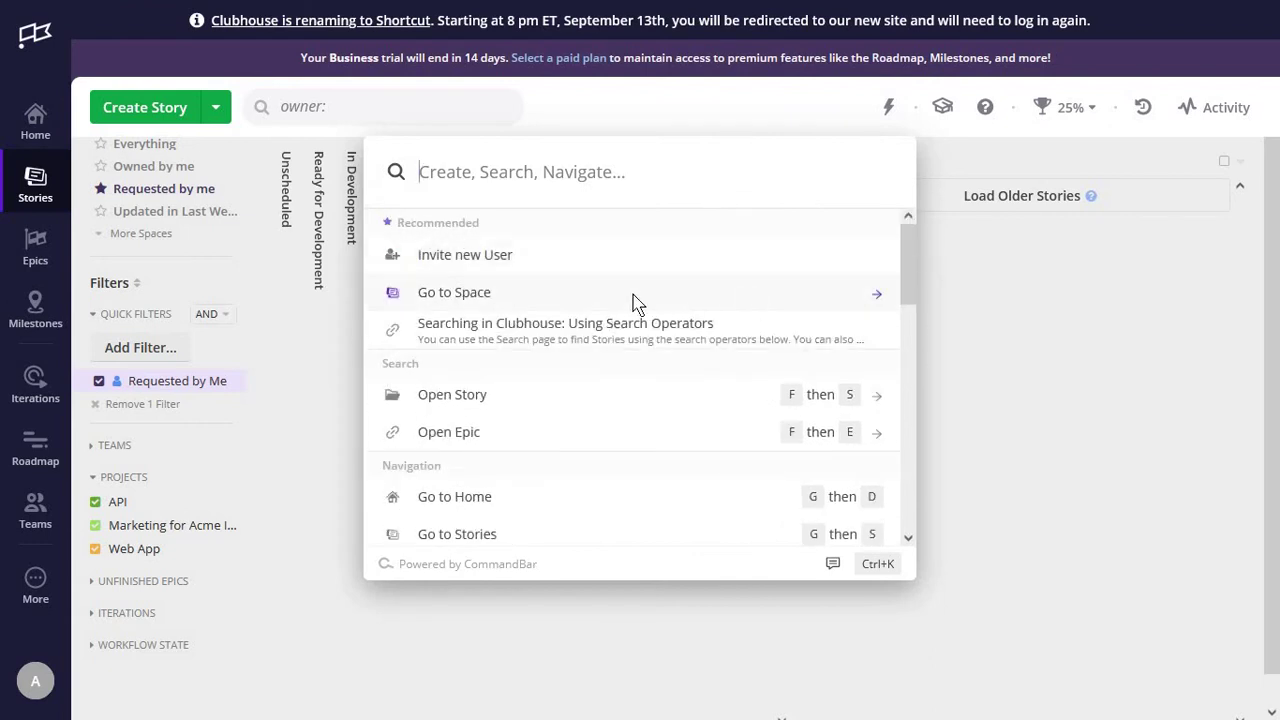
scroll(634, 303, "down", 4)
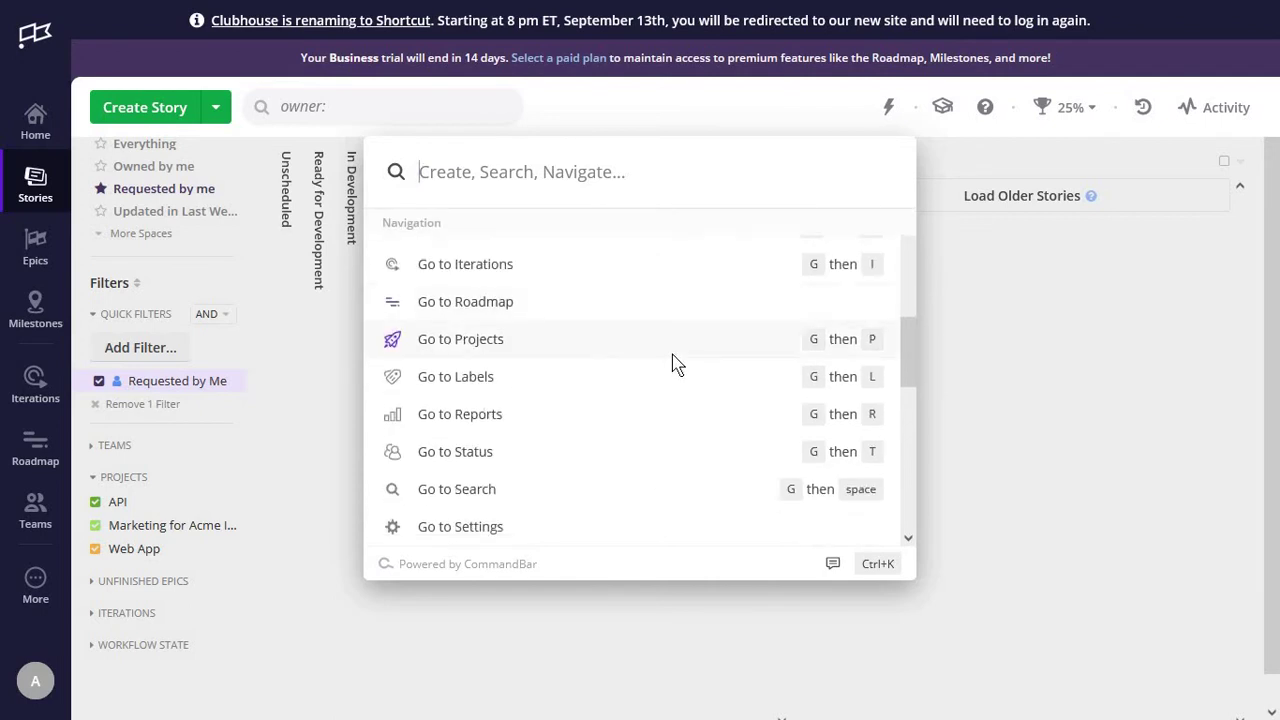
scroll(648, 300, "up", 5)
type("te")
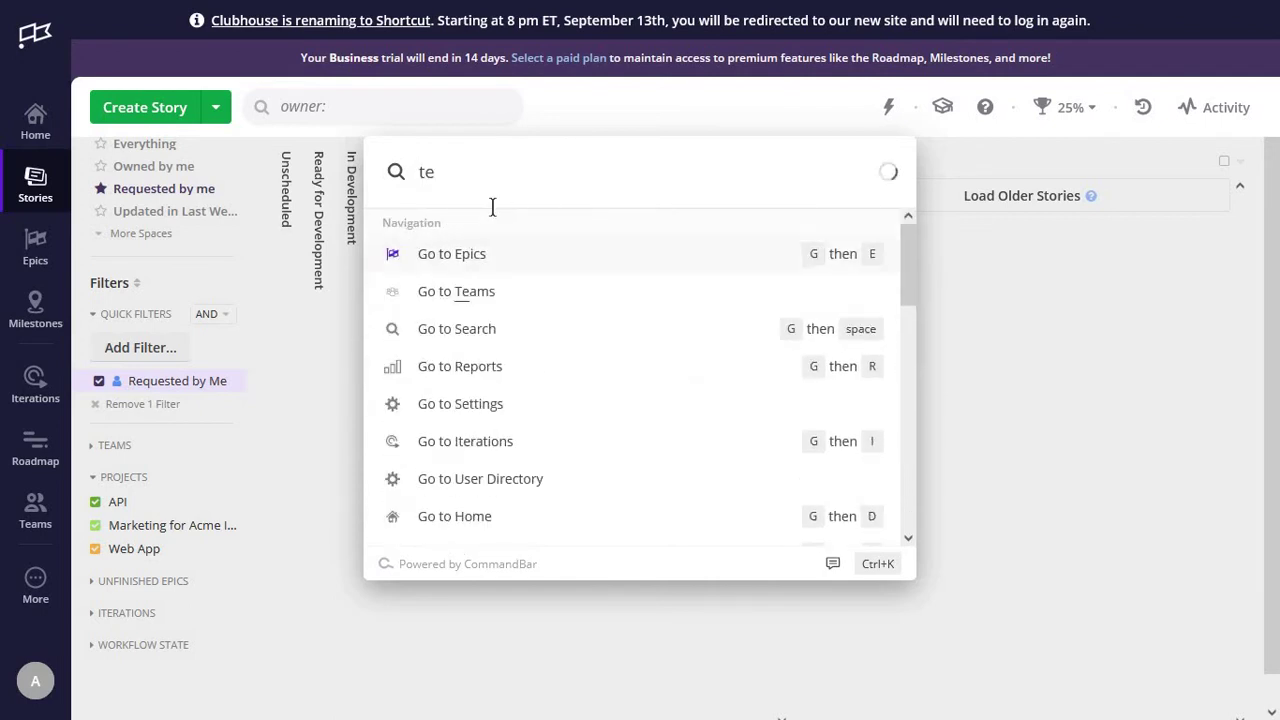
type("sting")
type("t")
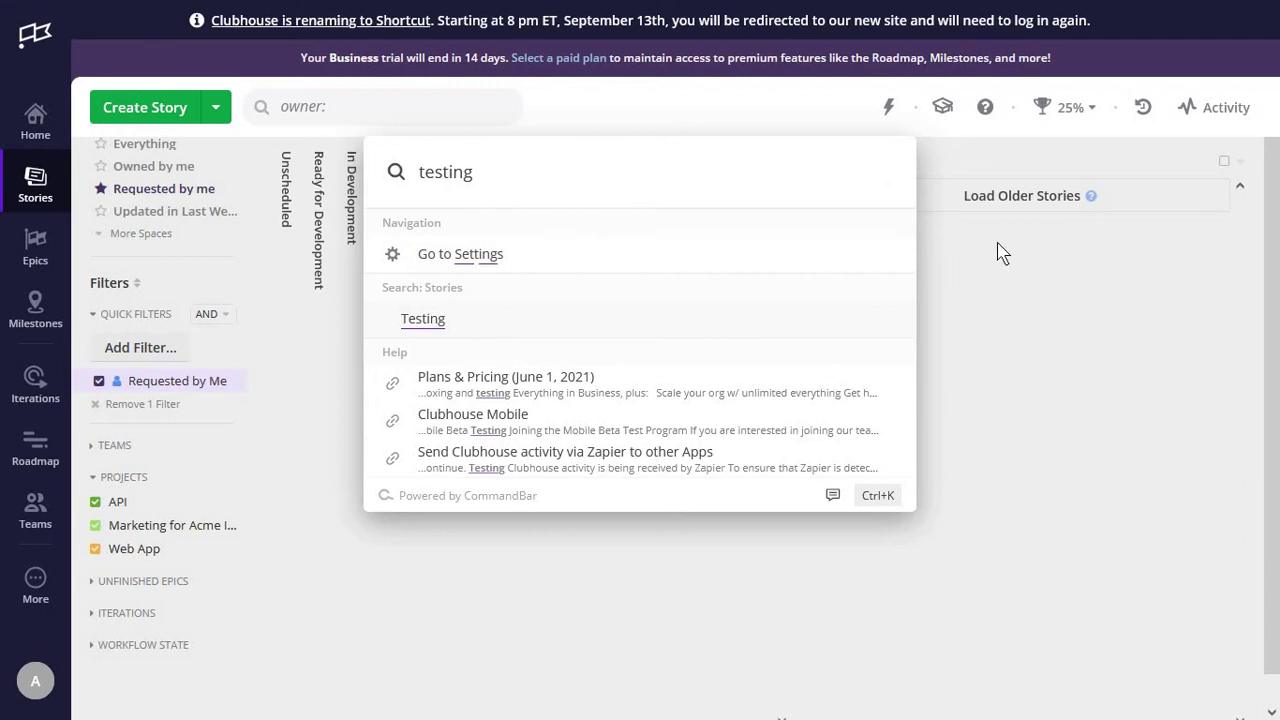
left_click(1020, 280)
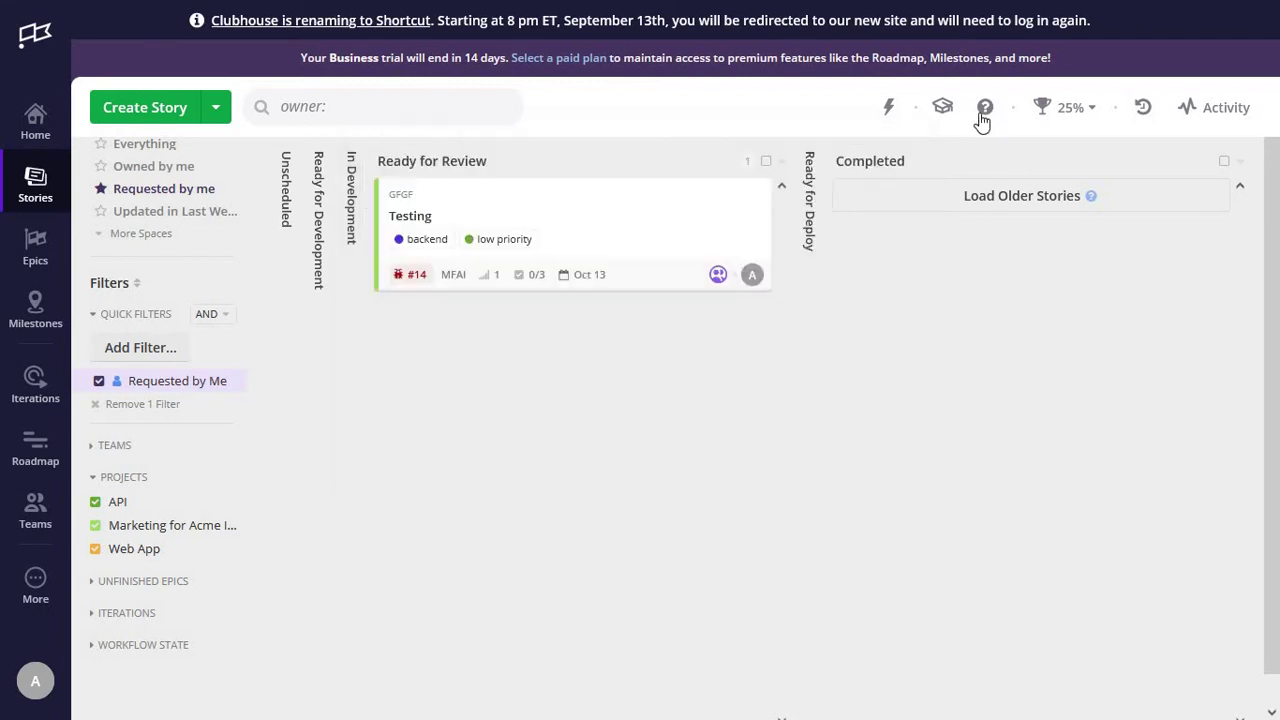
left_click(1088, 110)
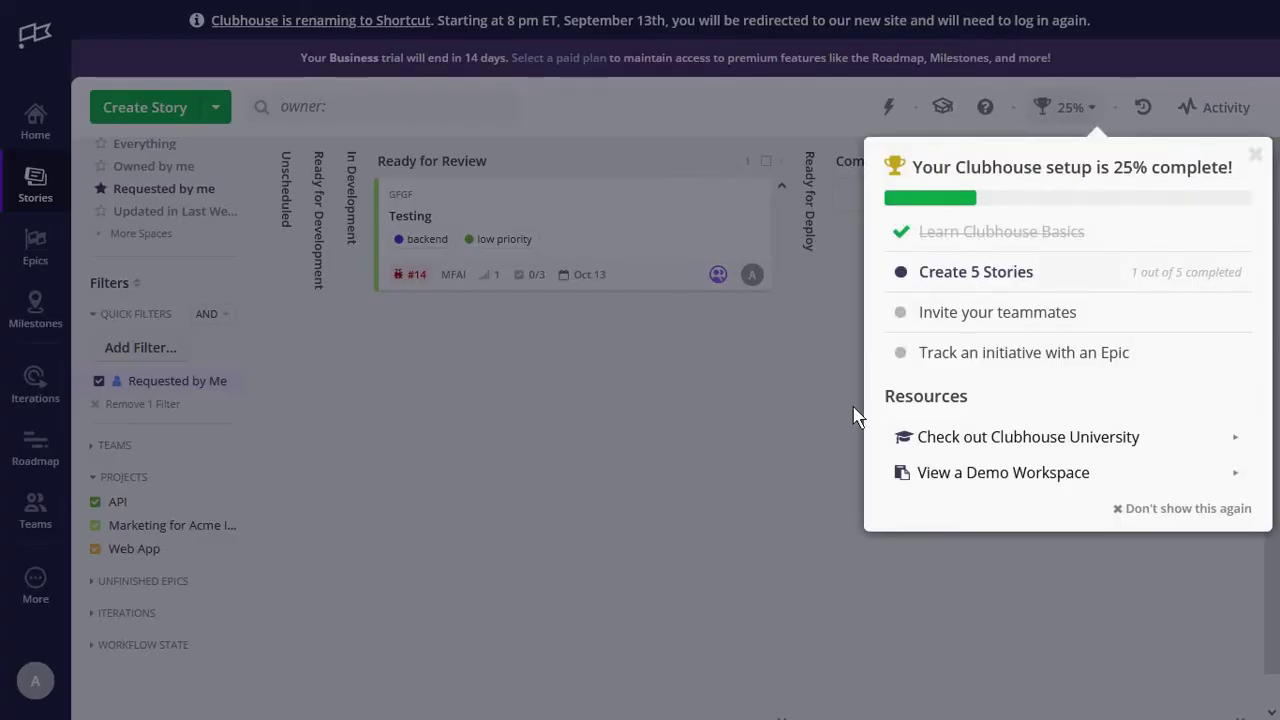
left_click(823, 391)
left_click(1090, 107)
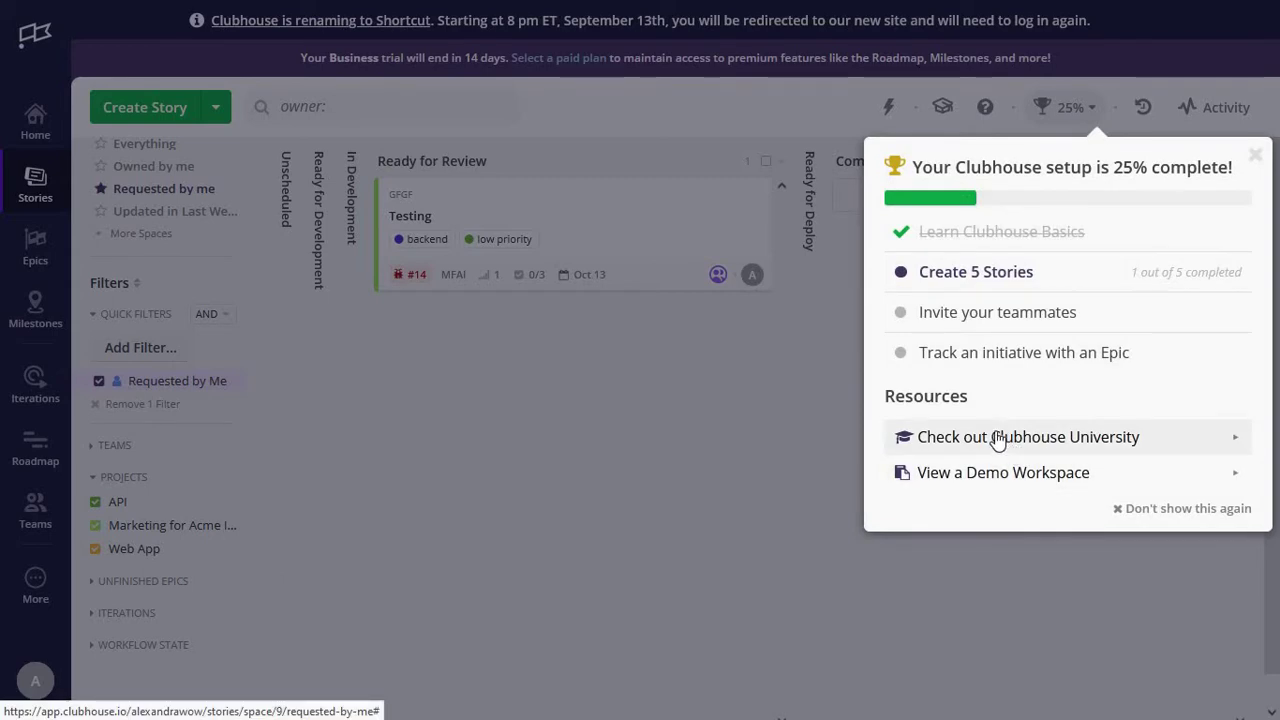
left_click(1143, 125)
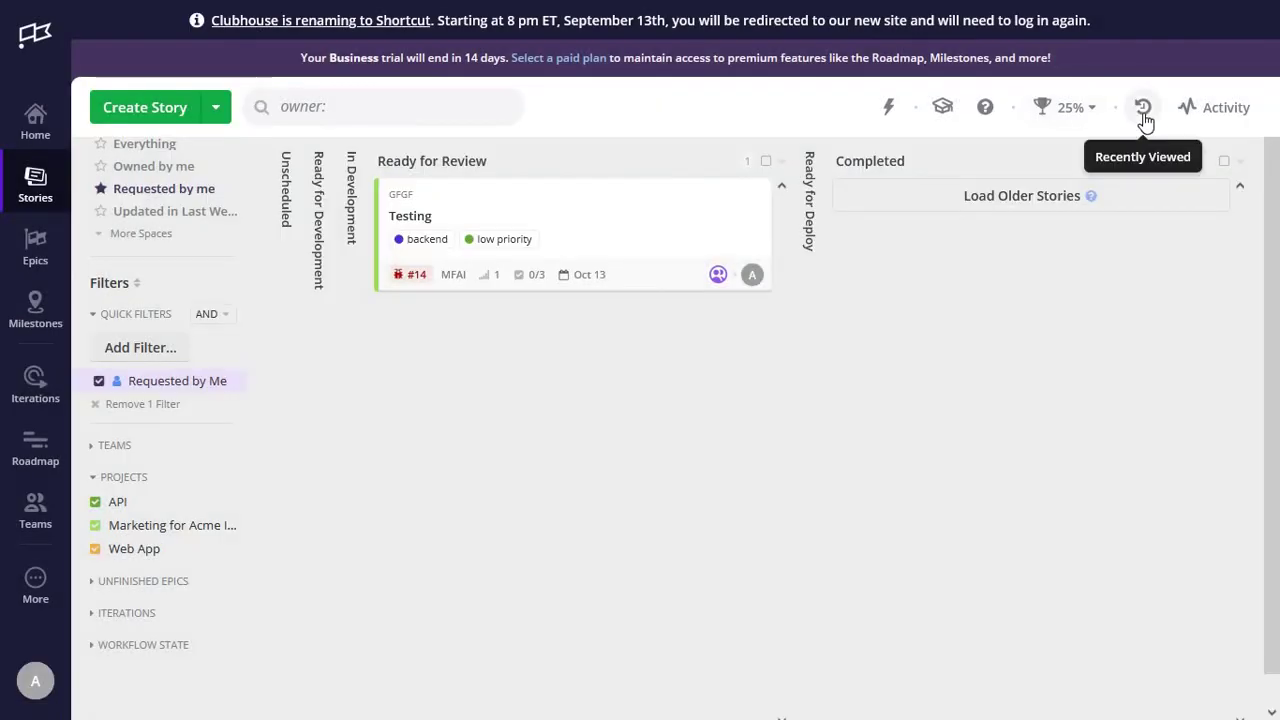
left_click(1143, 107)
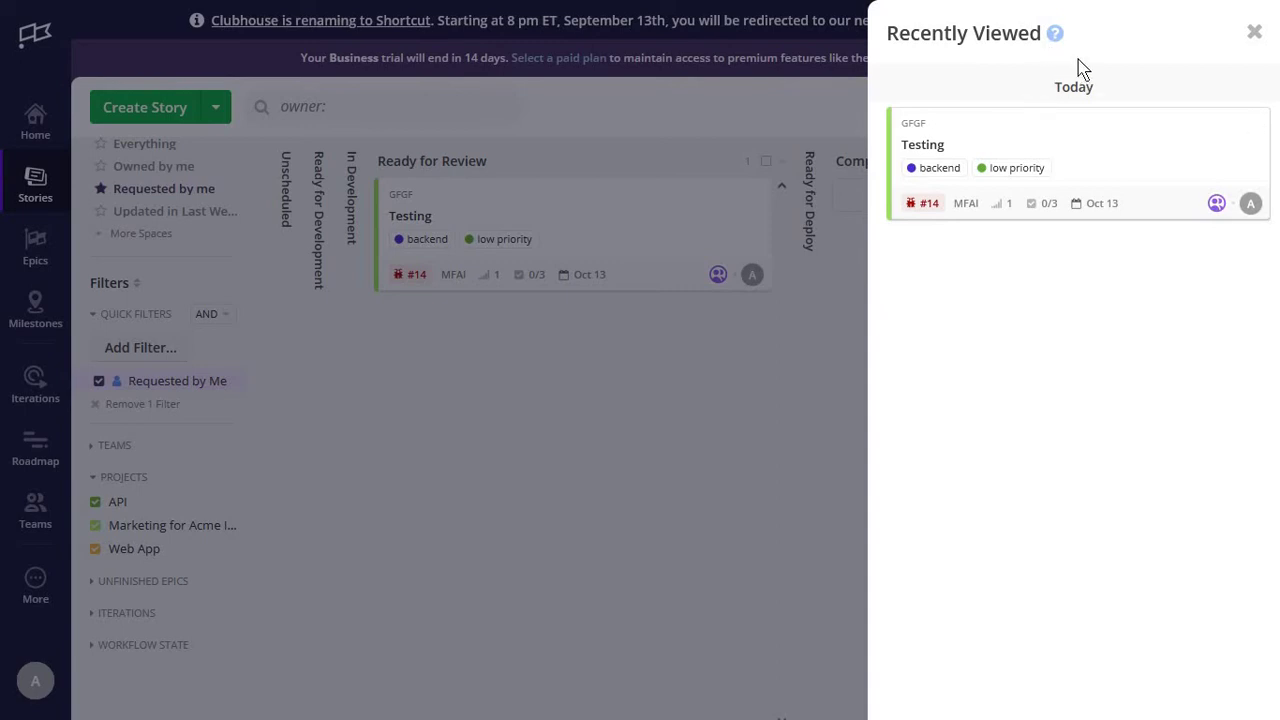
key("Escape")
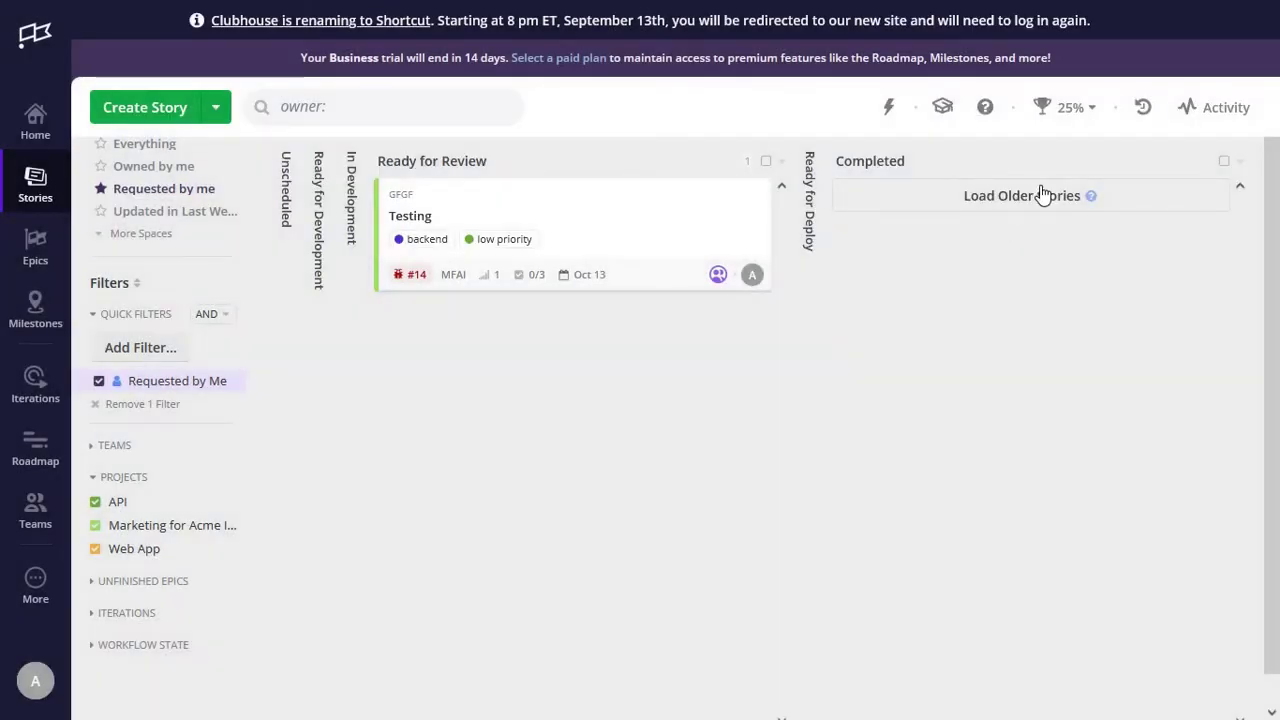
left_click(1189, 117)
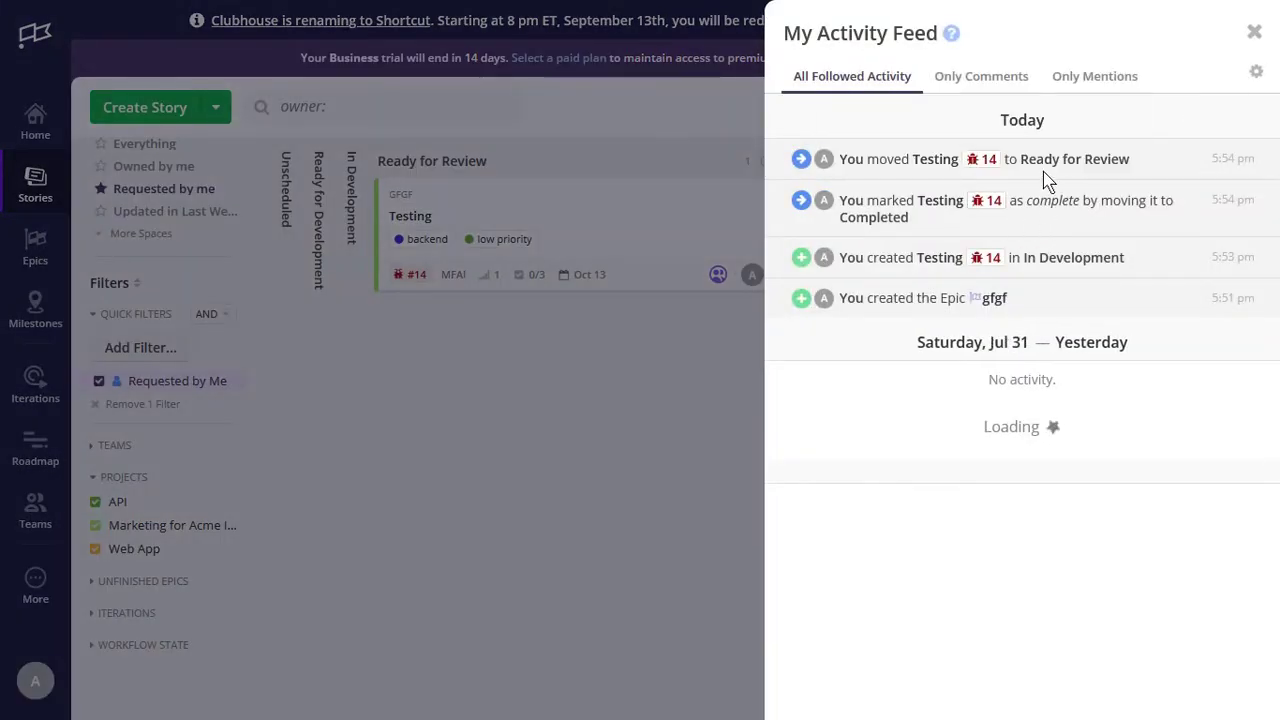
key("Escape")
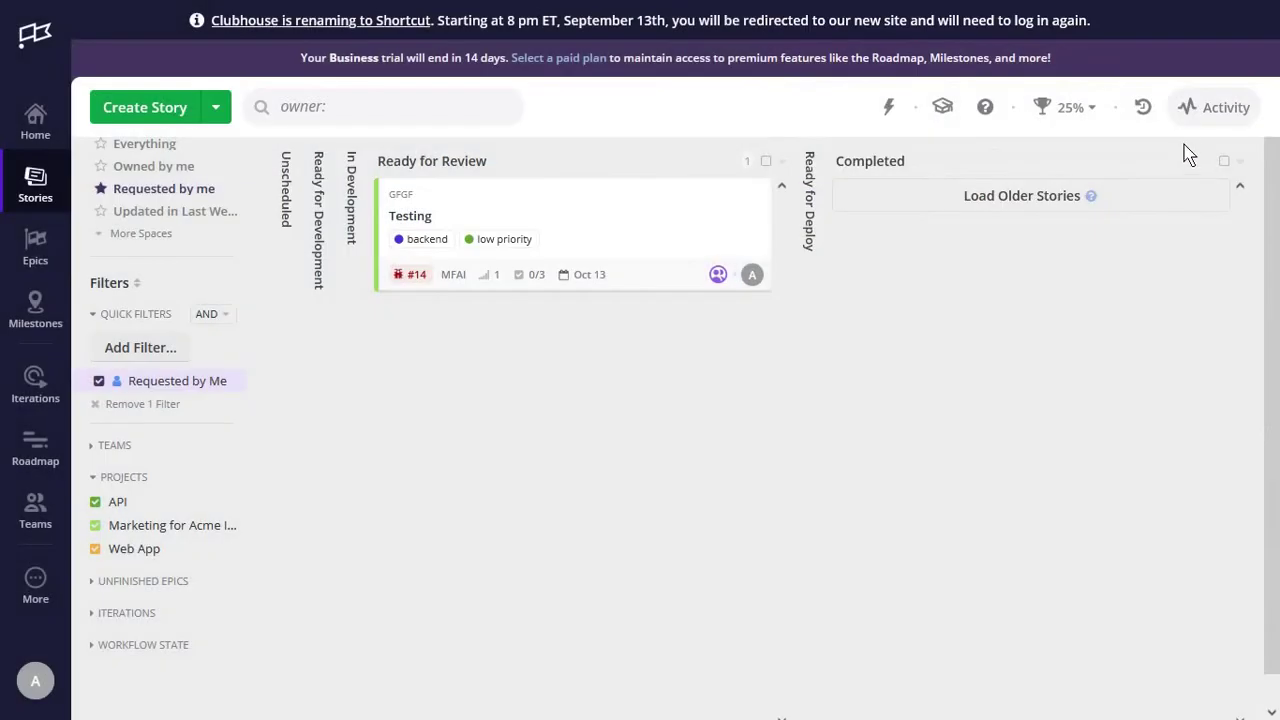
left_click(1213, 107)
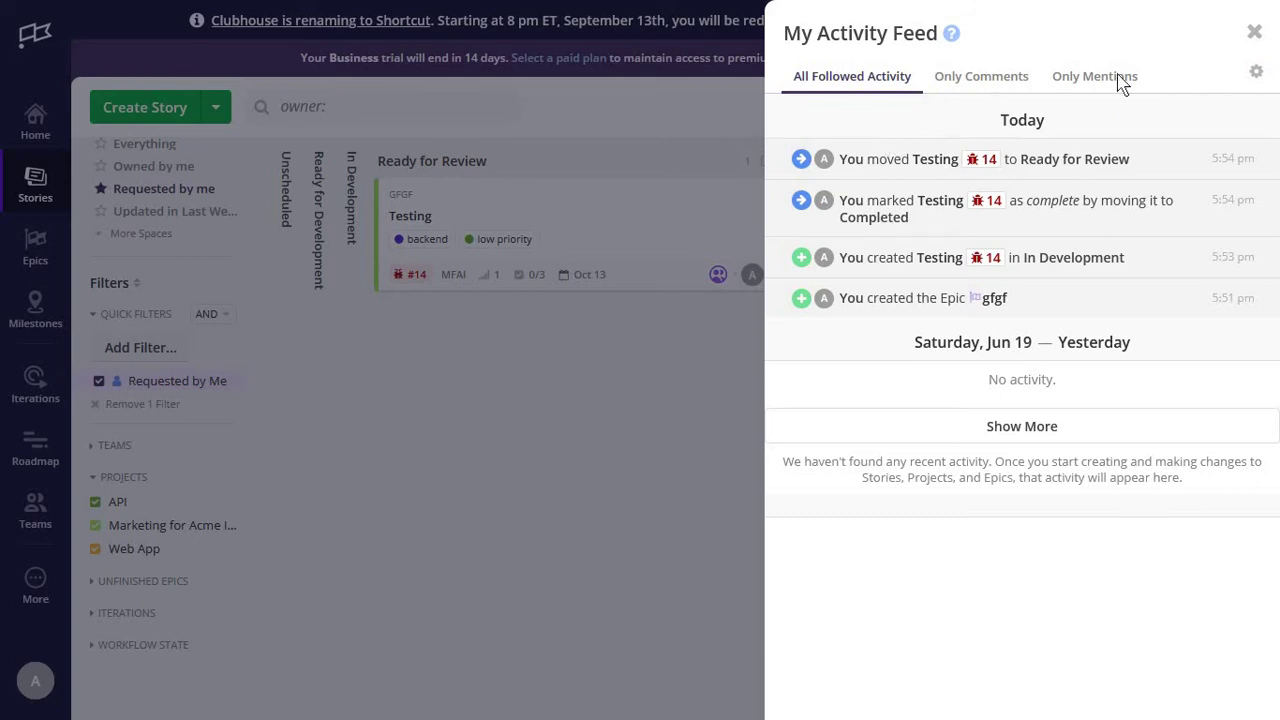
left_click(781, 134)
left_click(1145, 109)
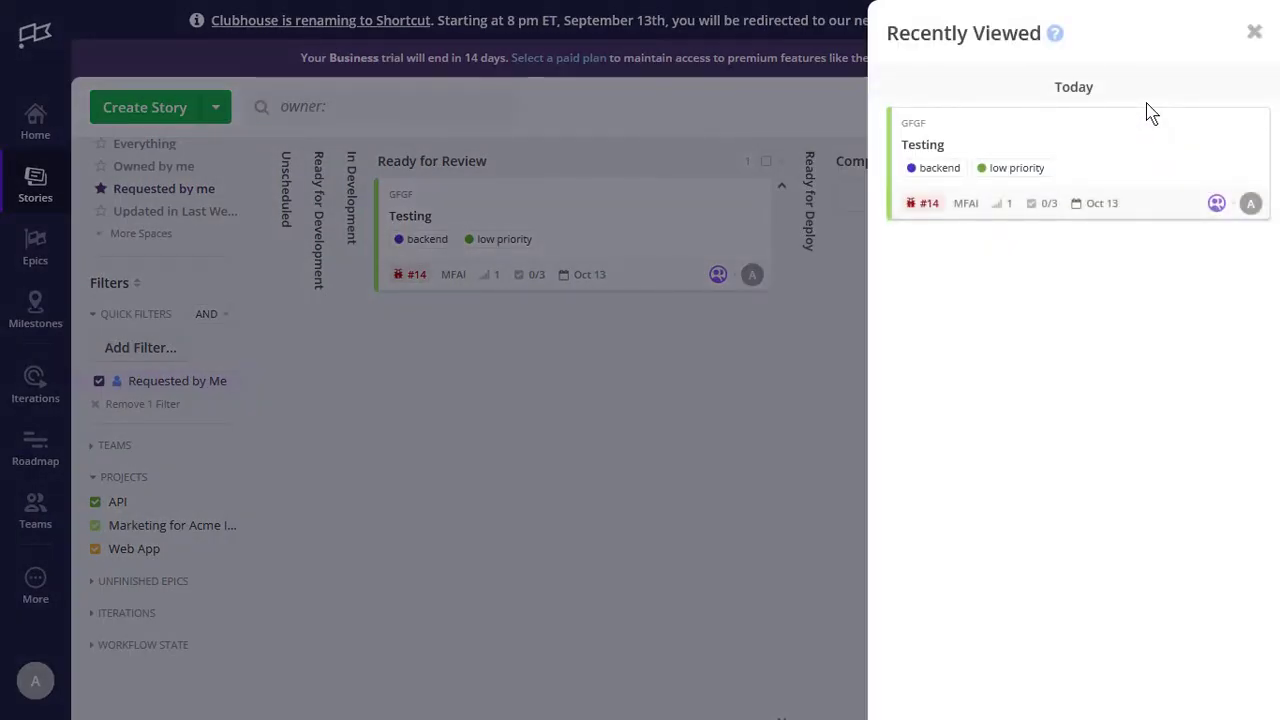
left_click(616, 361)
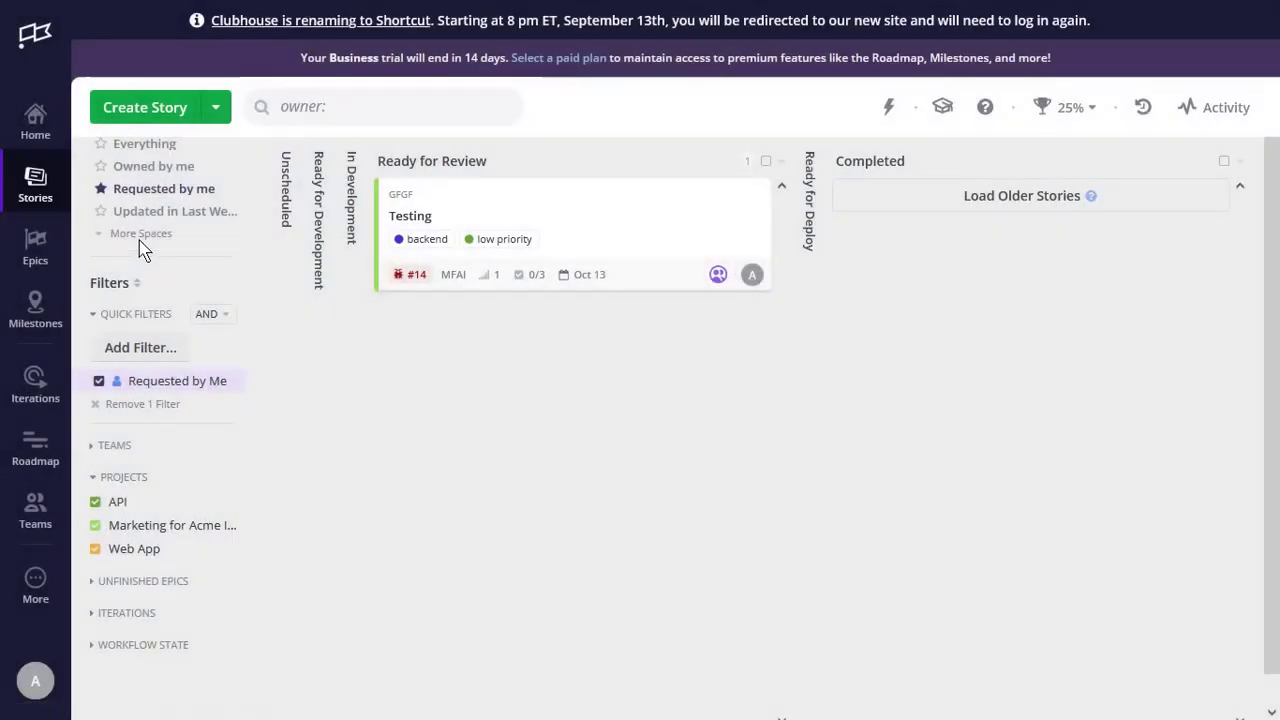
On the Epics page, open and discard the Create Epic form, checking Milestone and State.
left_click(37, 248)
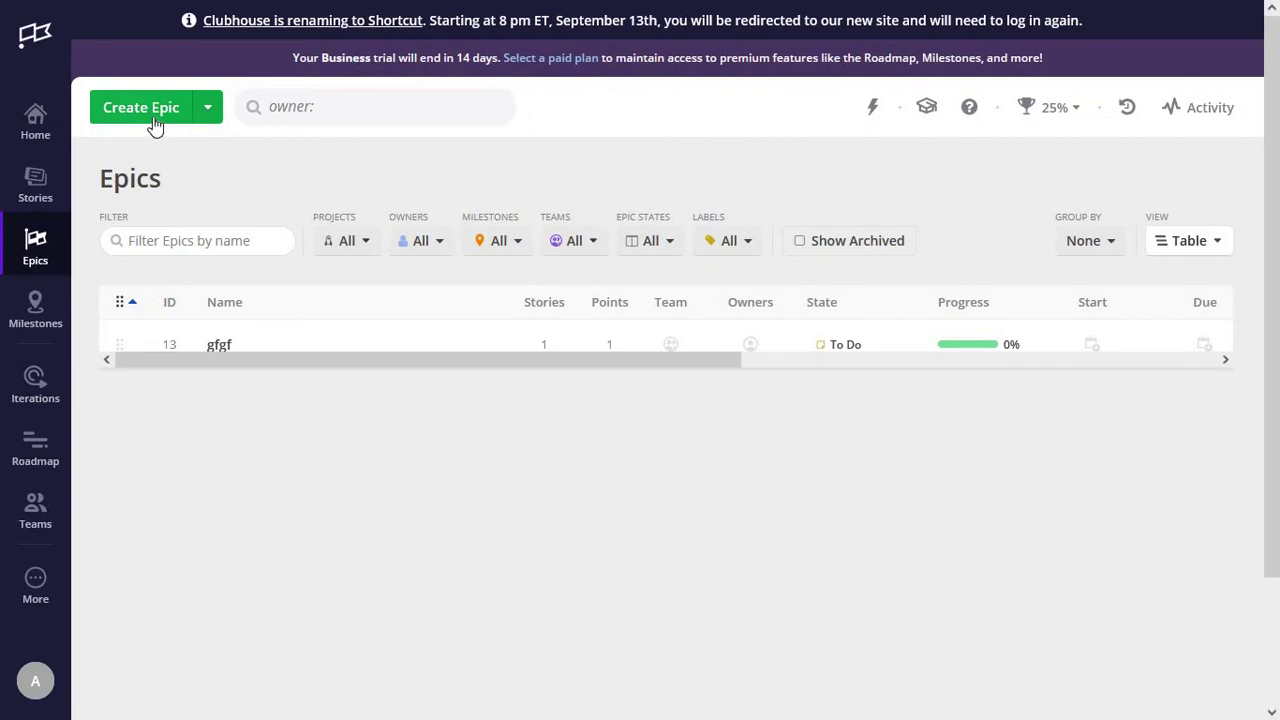
left_click(141, 108)
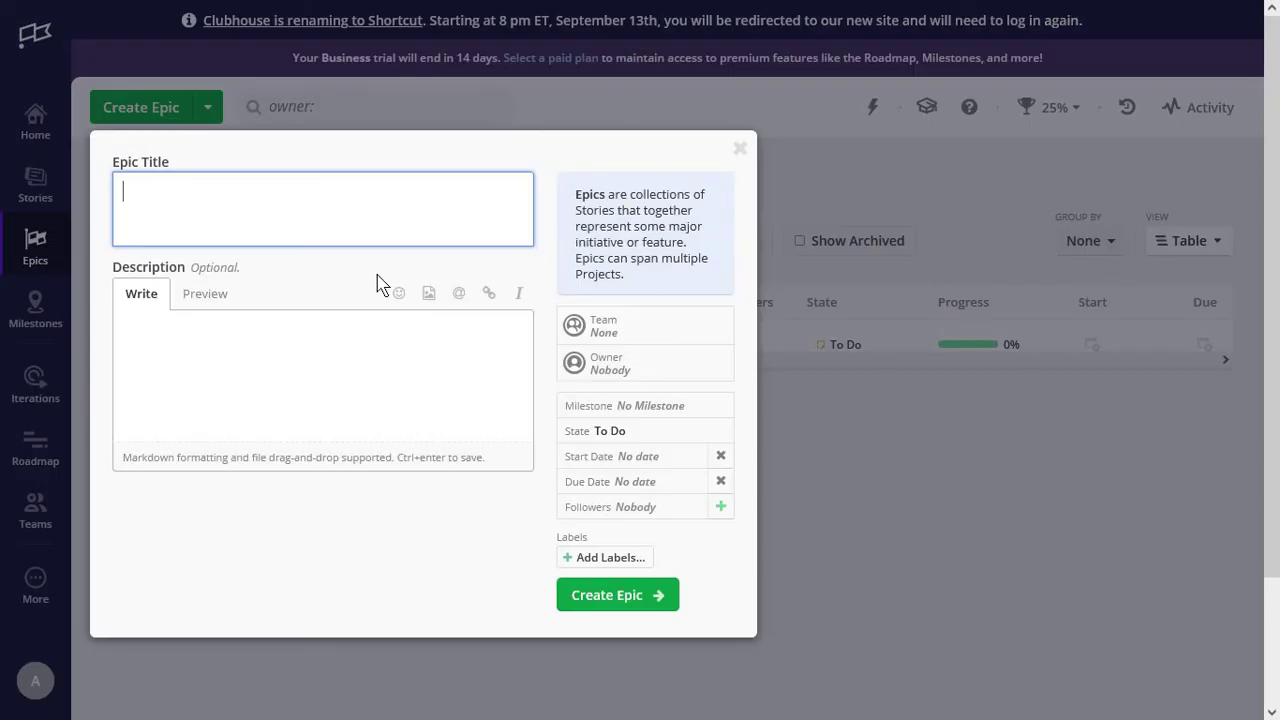
key("Escape")
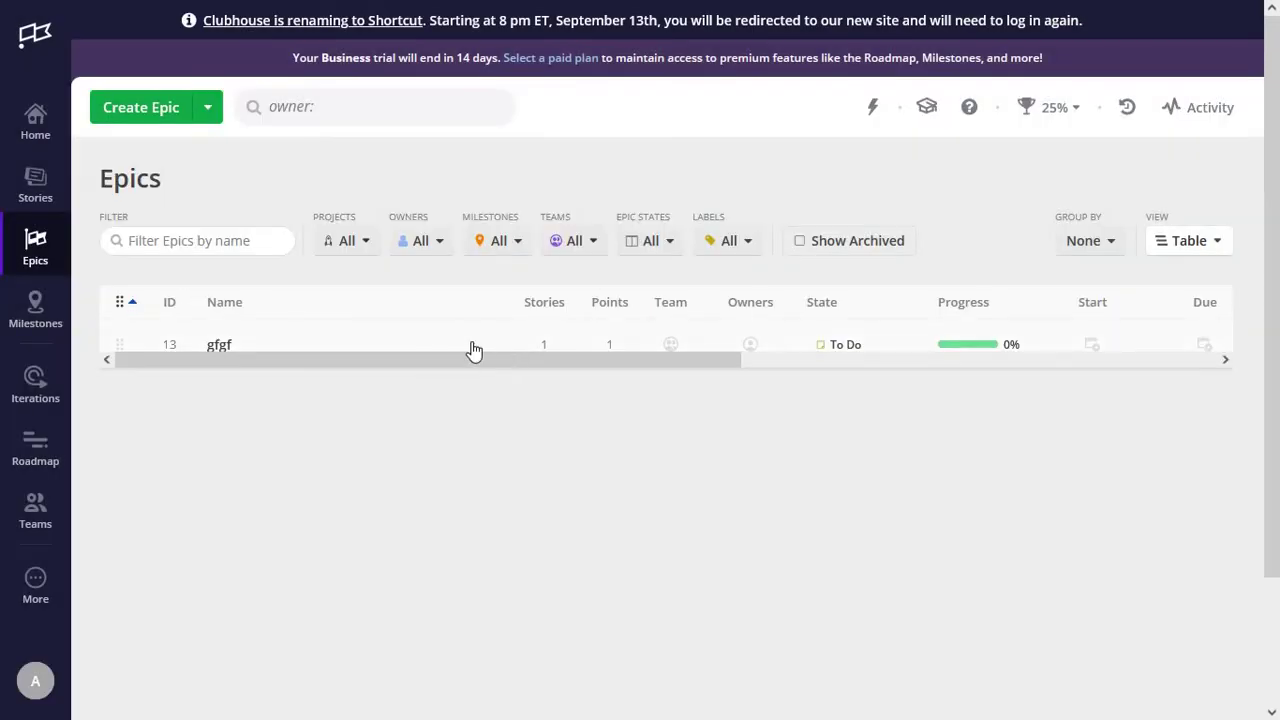
left_click(169, 114)
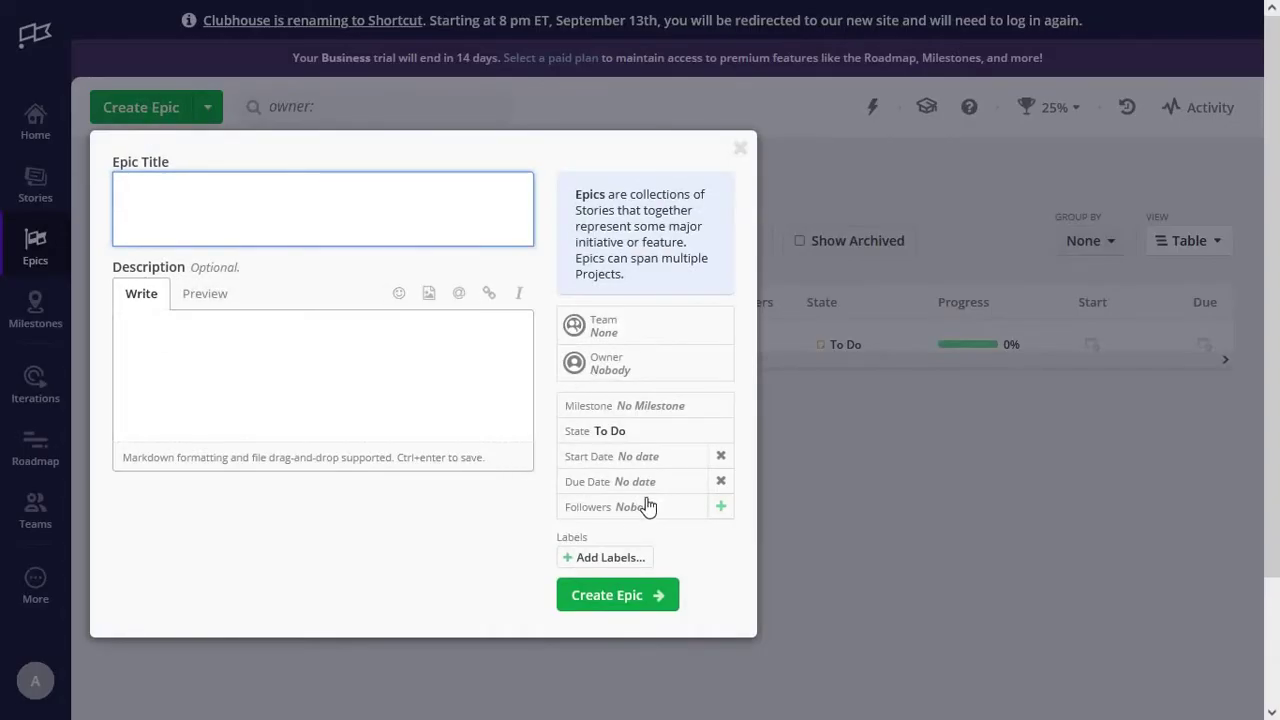
left_click(694, 409)
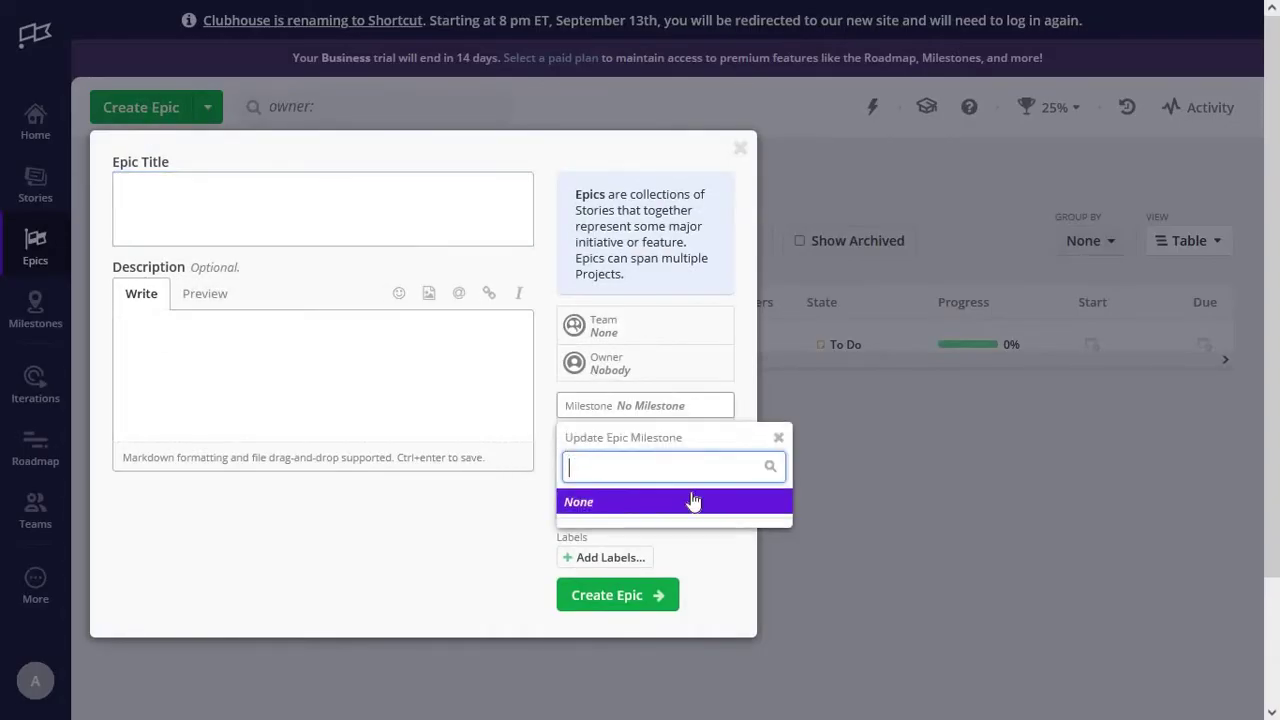
left_click(694, 500)
left_click(650, 431)
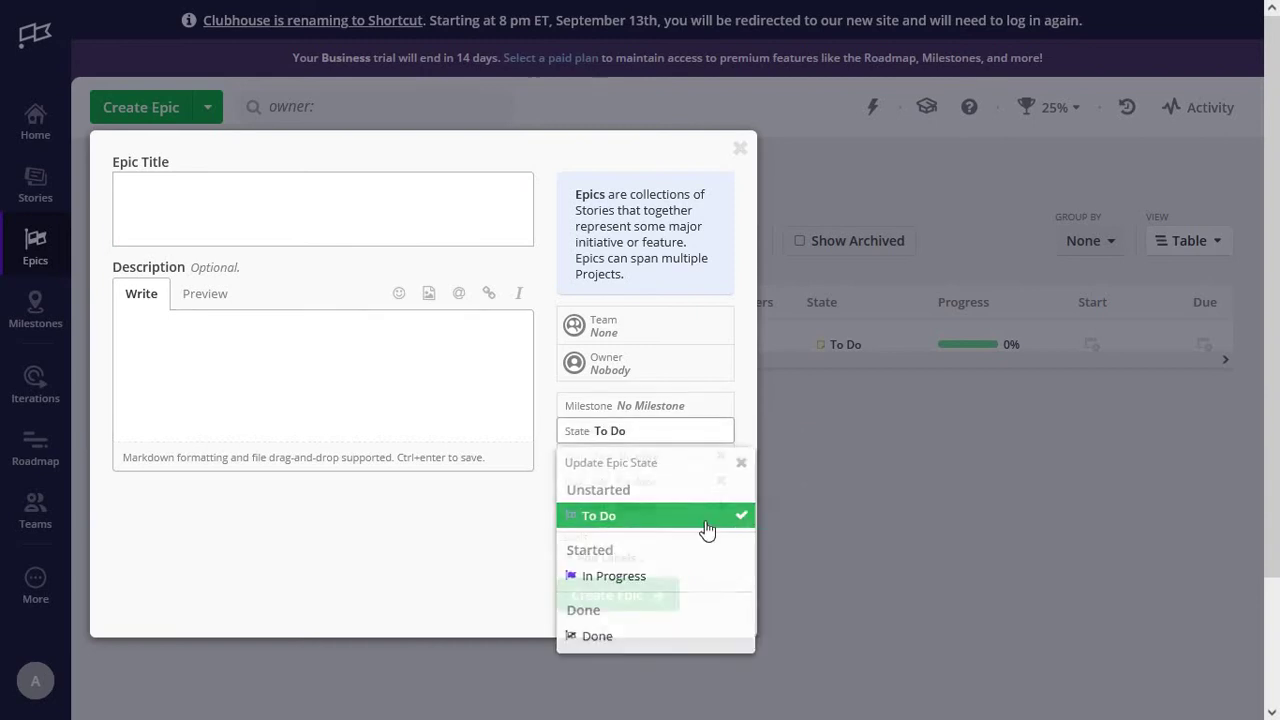
left_click(851, 546)
left_click(740, 149)
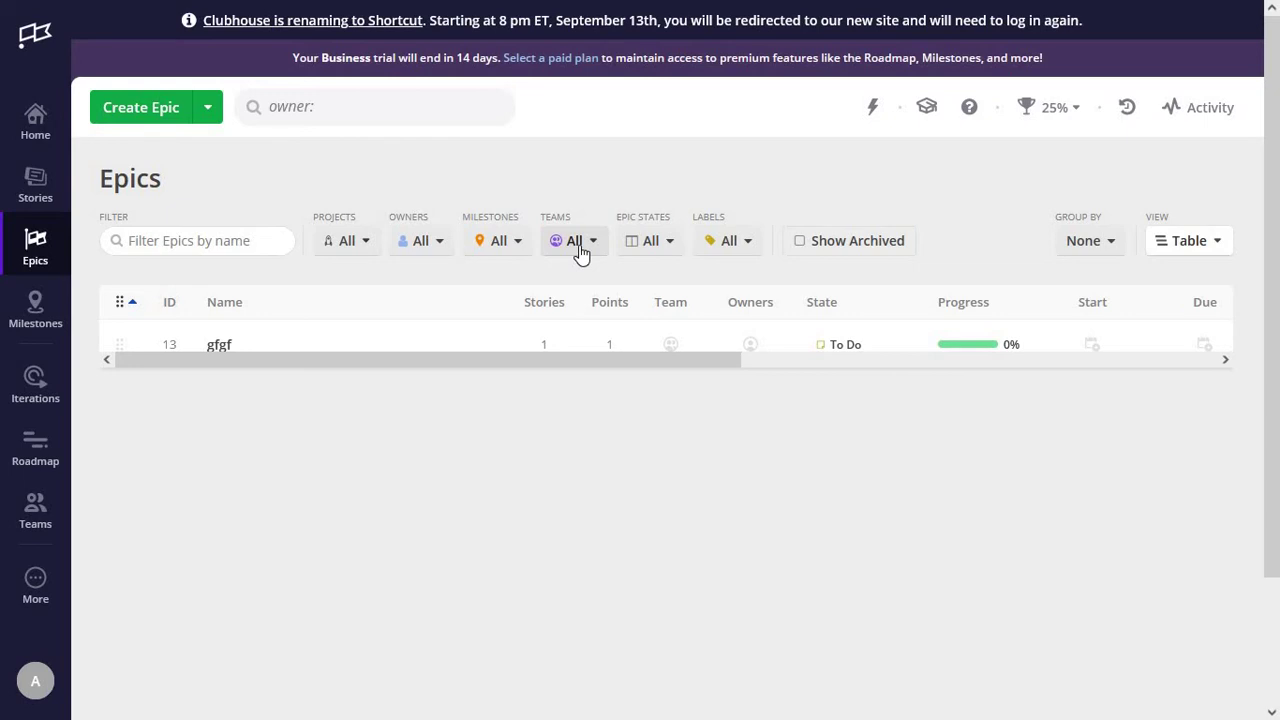
Open the gfgf epic, return to Epics via Stories, and open the View dropdown.
left_click(211, 346)
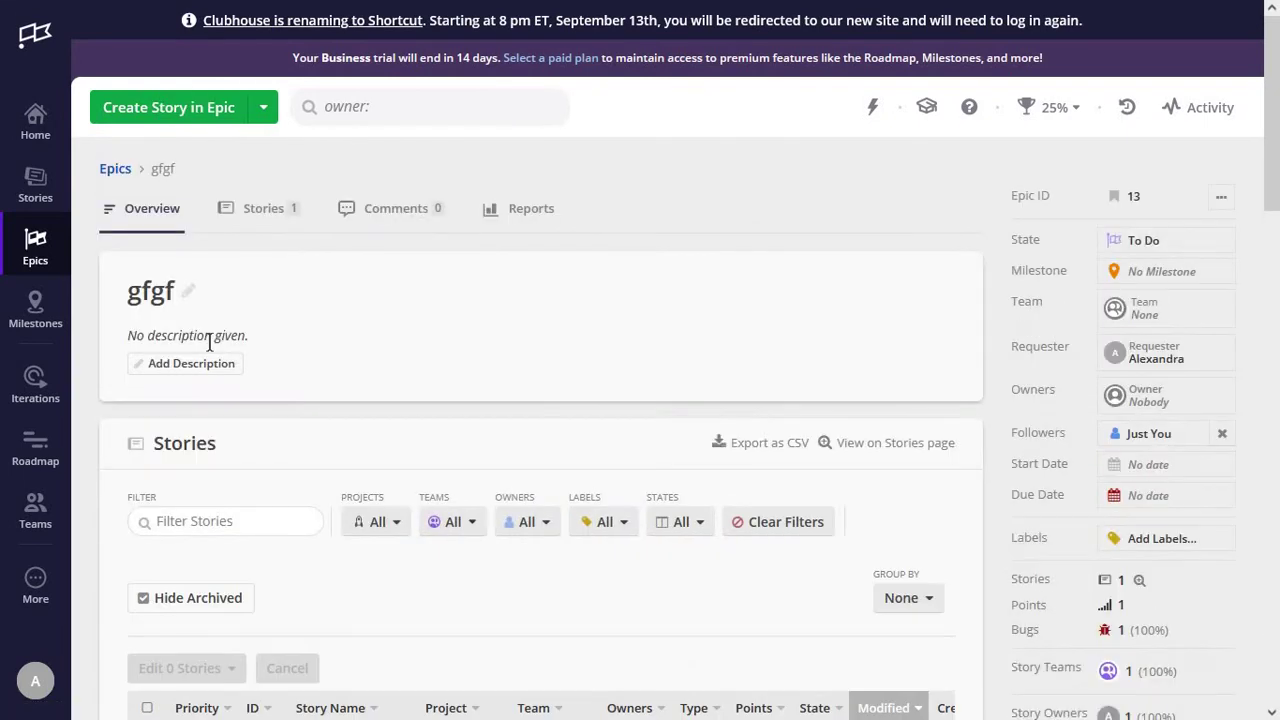
left_click(33, 250)
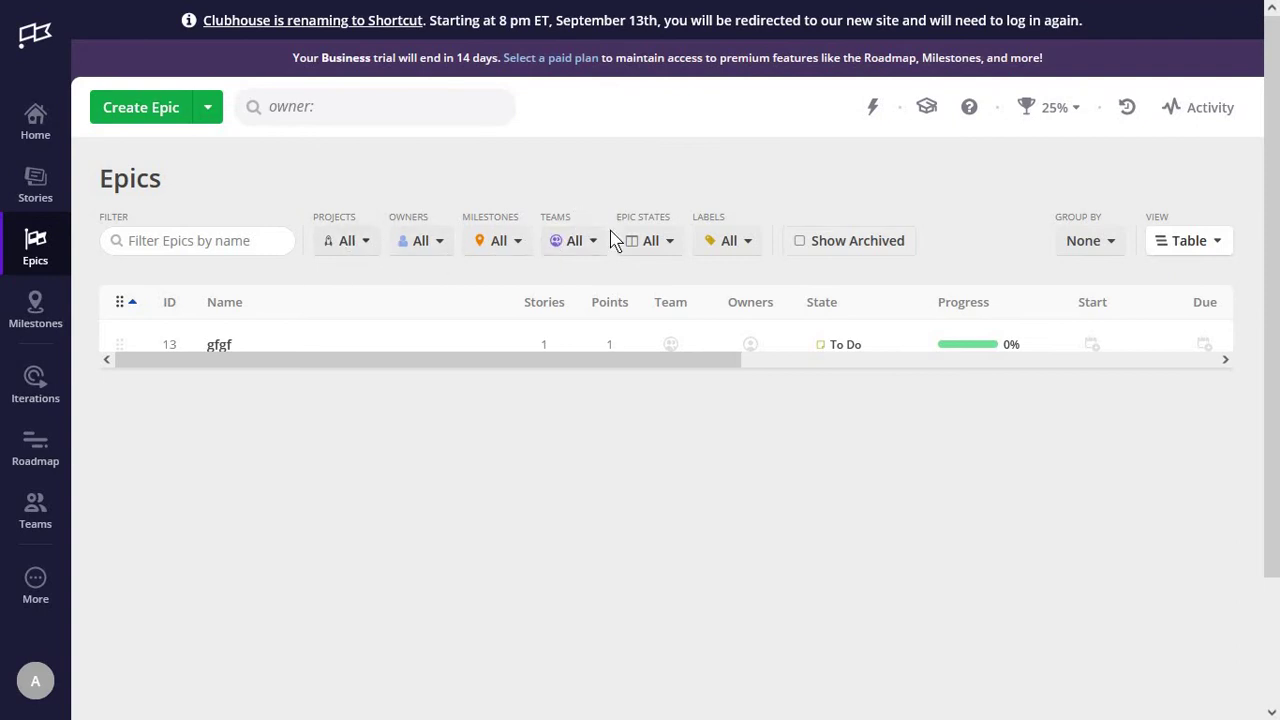
left_click(36, 190)
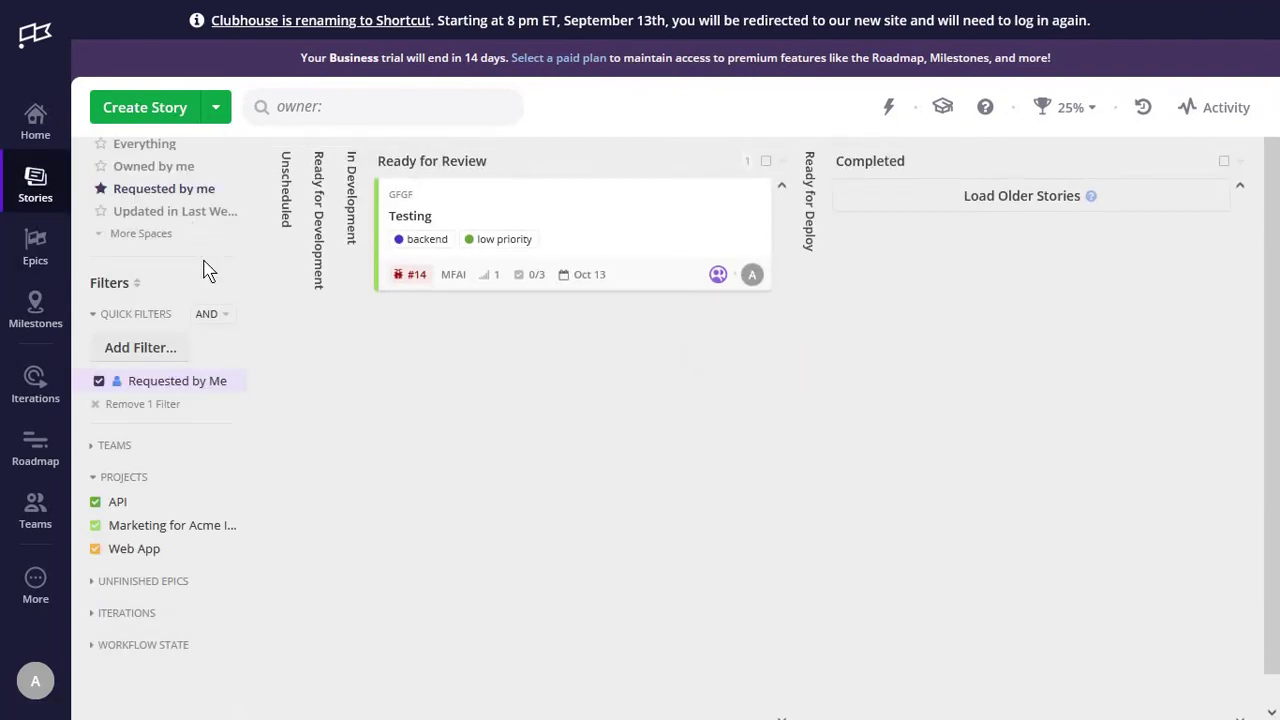
left_click(32, 252)
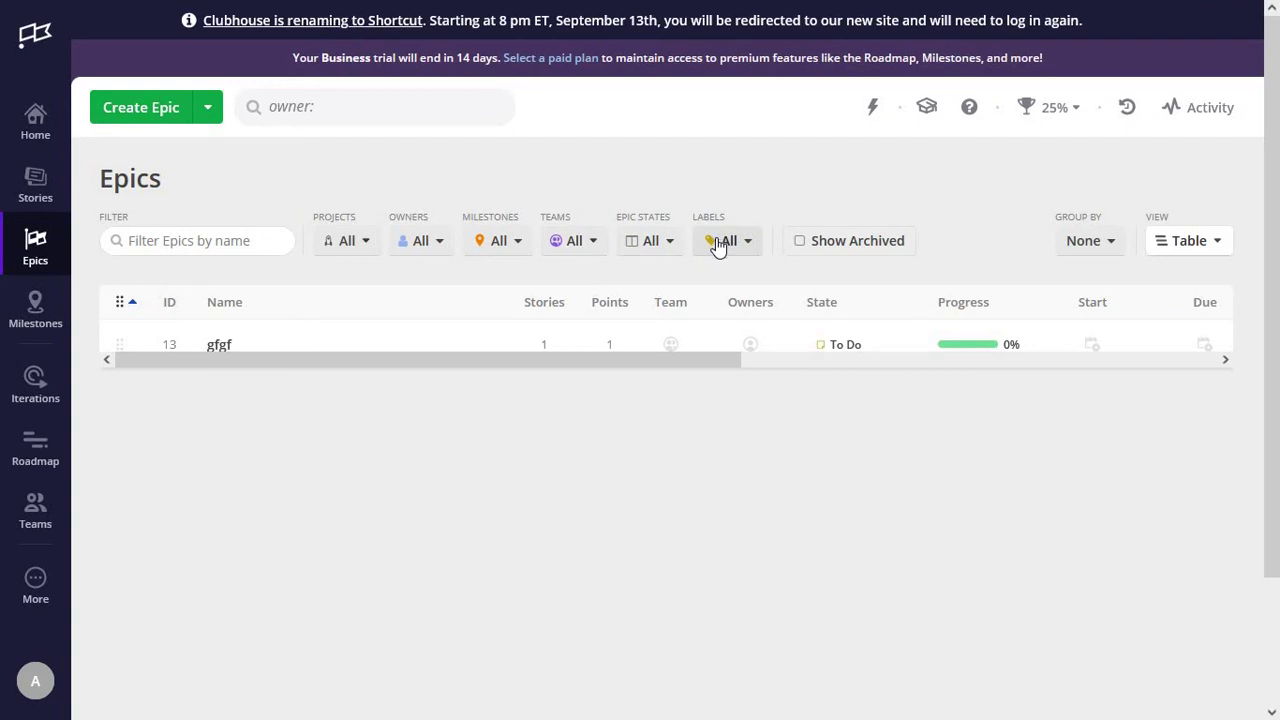
left_click(1190, 245)
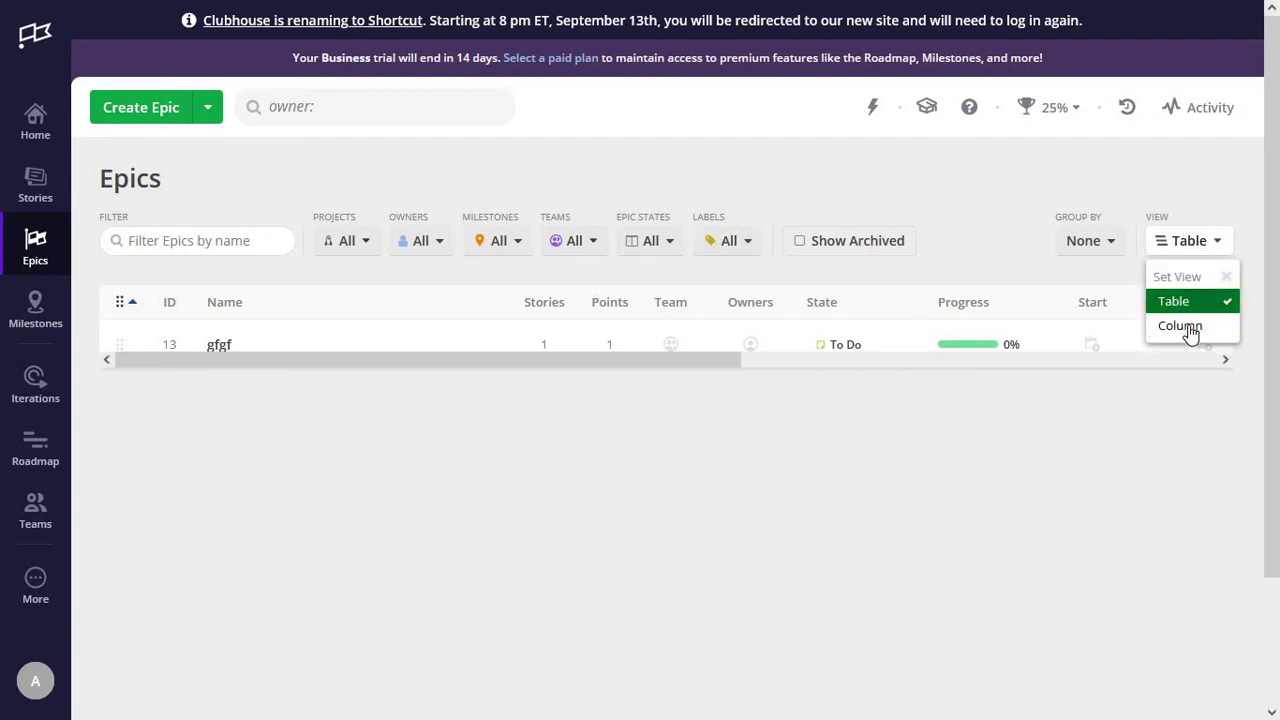
Switch epics to Column view, drag gfgf into Started, and toggle its Following off and on.
left_click(1180, 328)
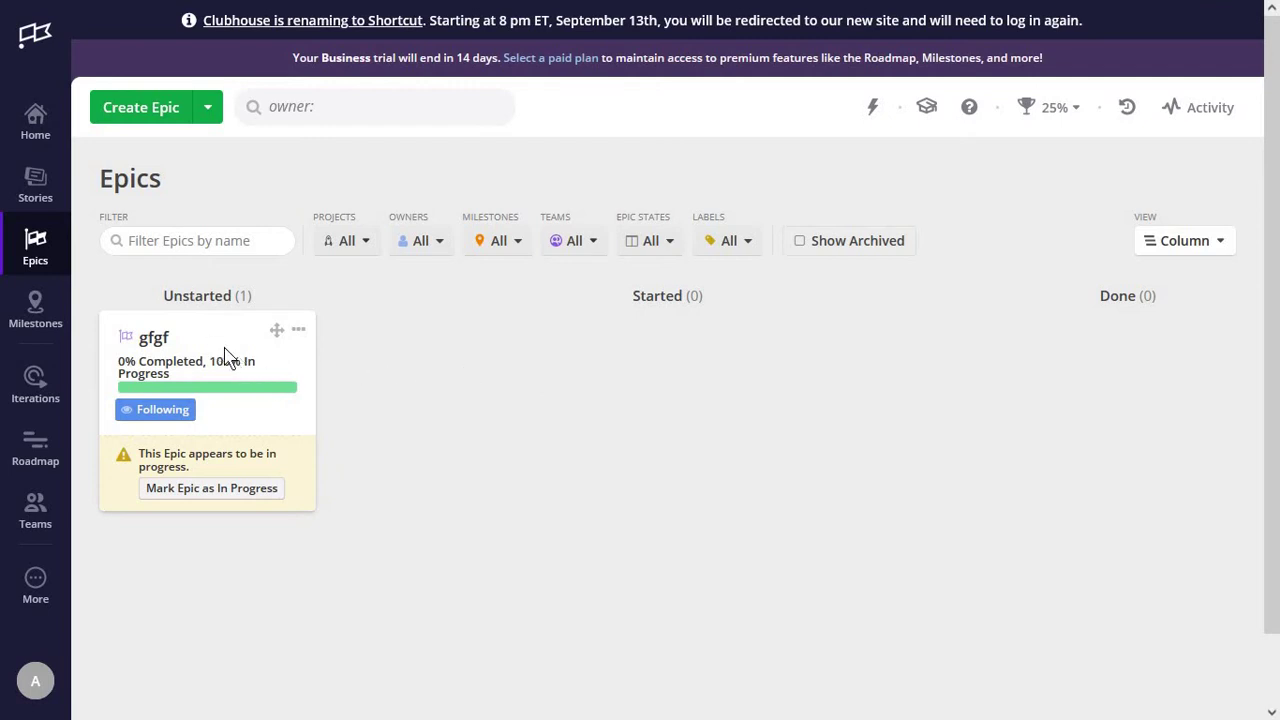
left_click_drag(246, 361, 300, 395)
left_click(285, 368)
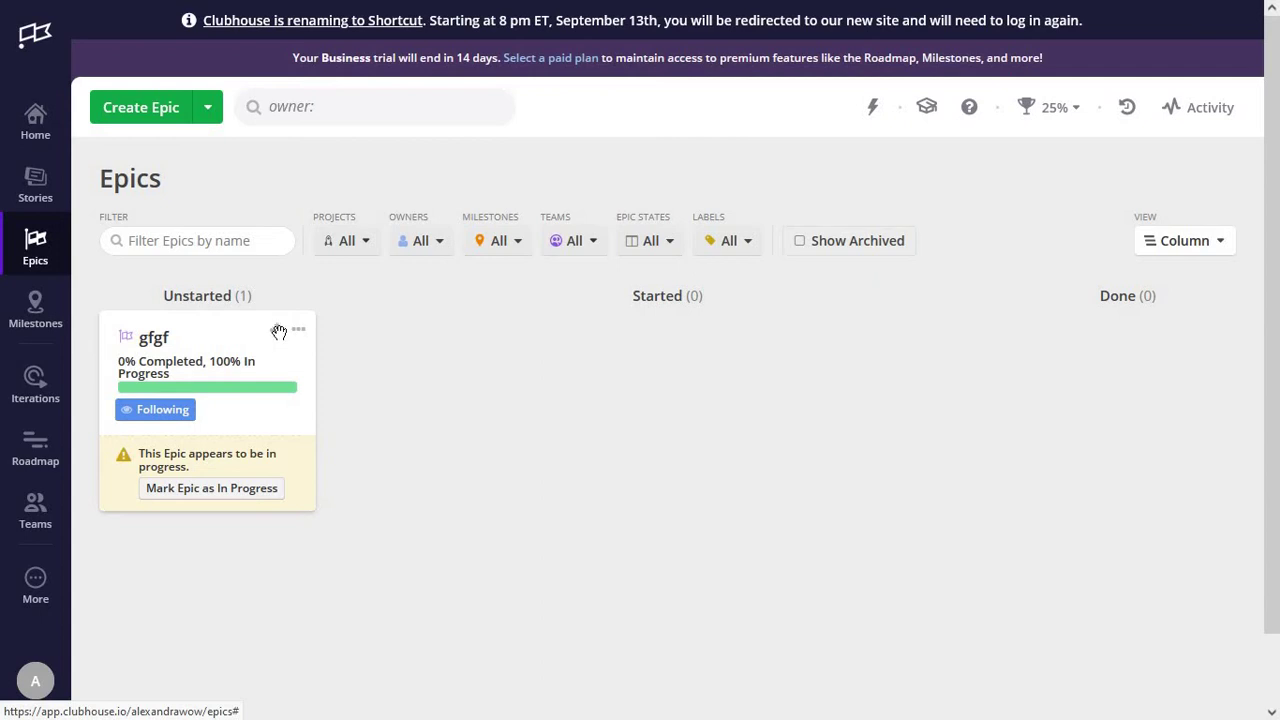
left_click_drag(279, 331, 725, 360)
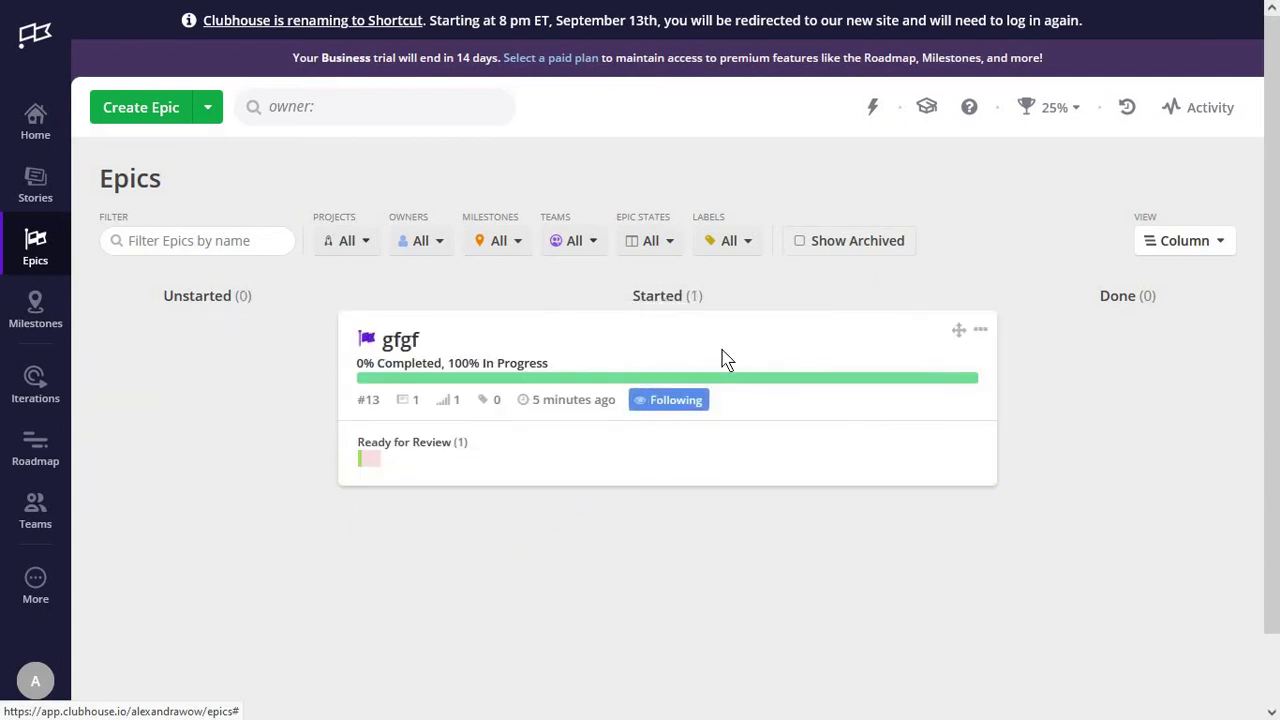
left_click(980, 331)
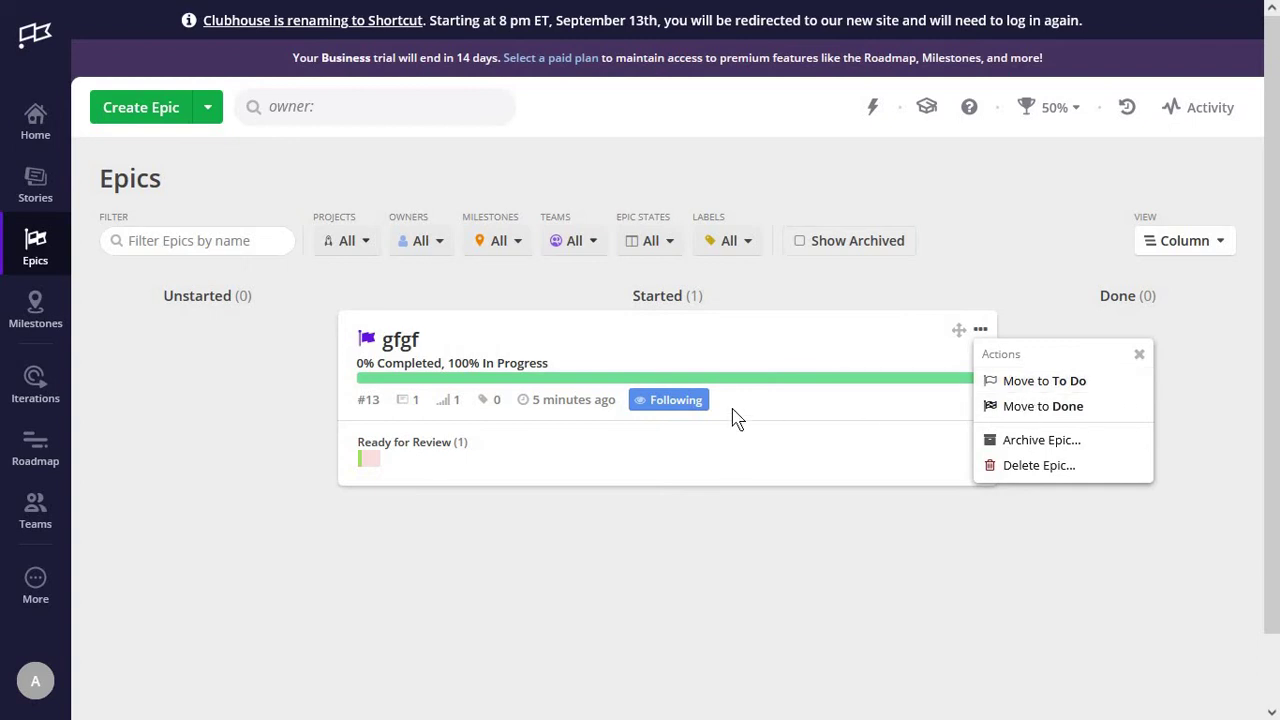
left_click(668, 405)
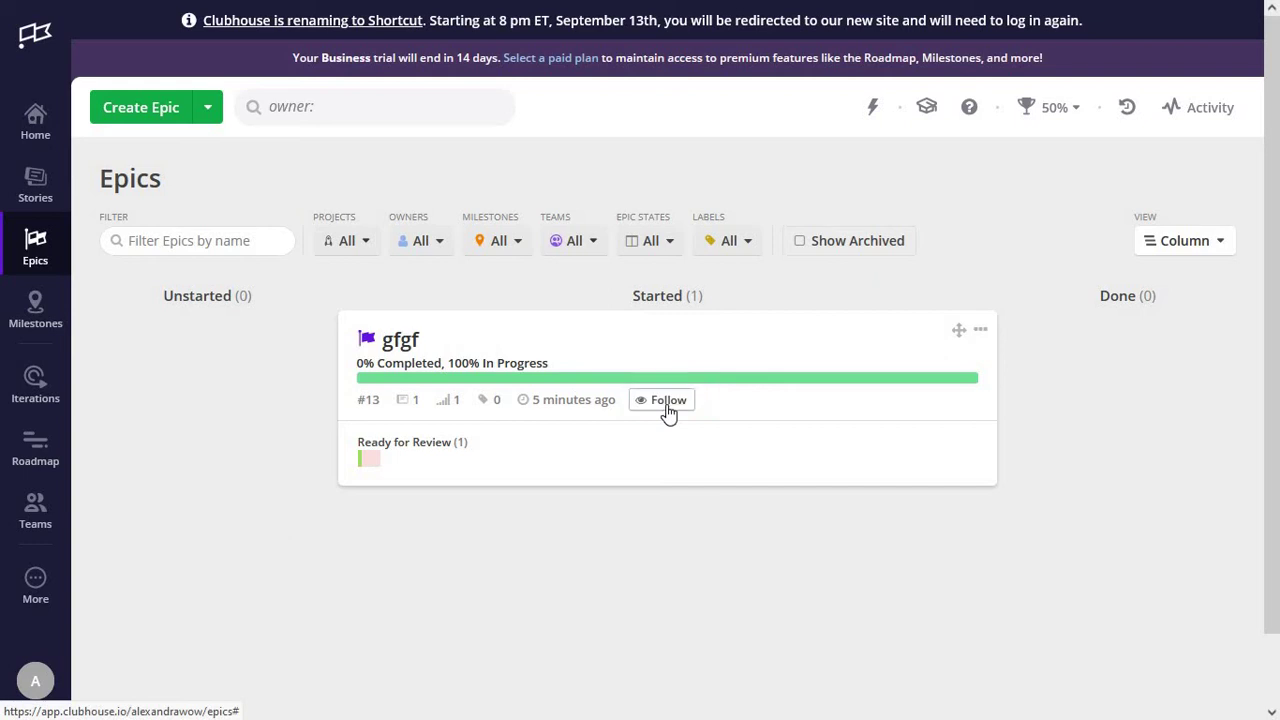
left_click(684, 407)
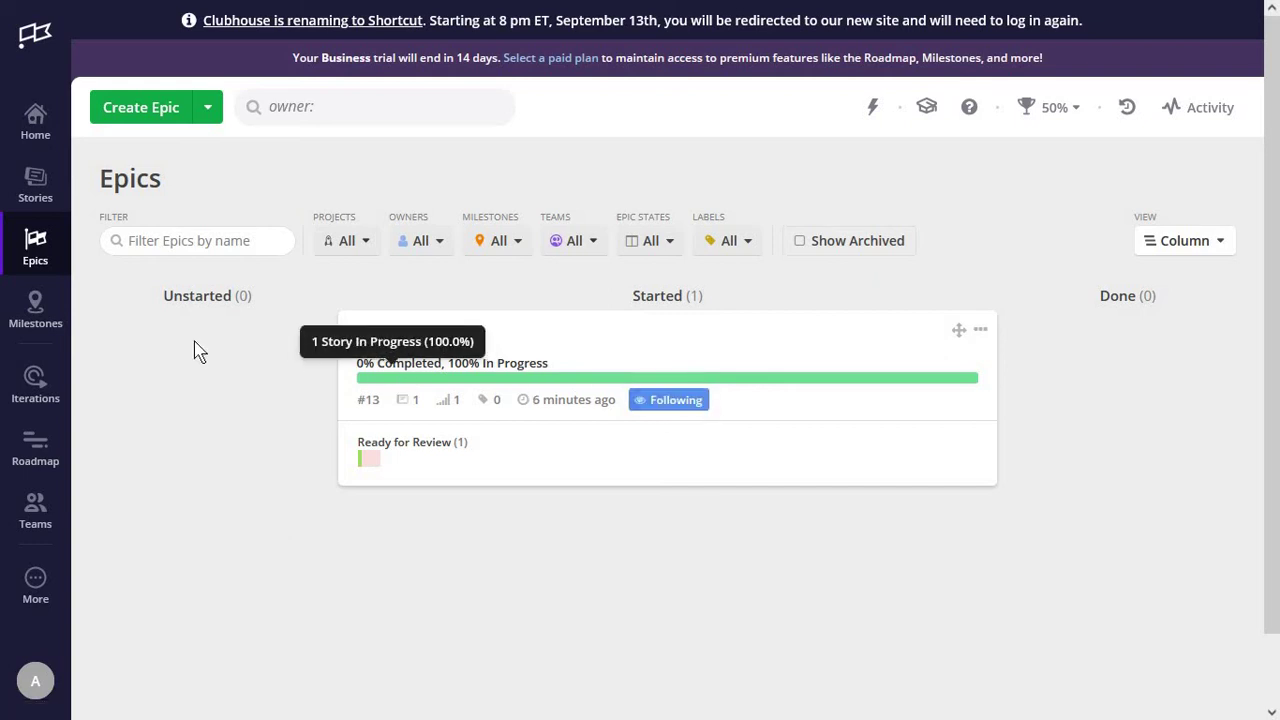
Create a new milestone named 'Feature launch' and dismiss the upgrade notice.
left_click(63, 323)
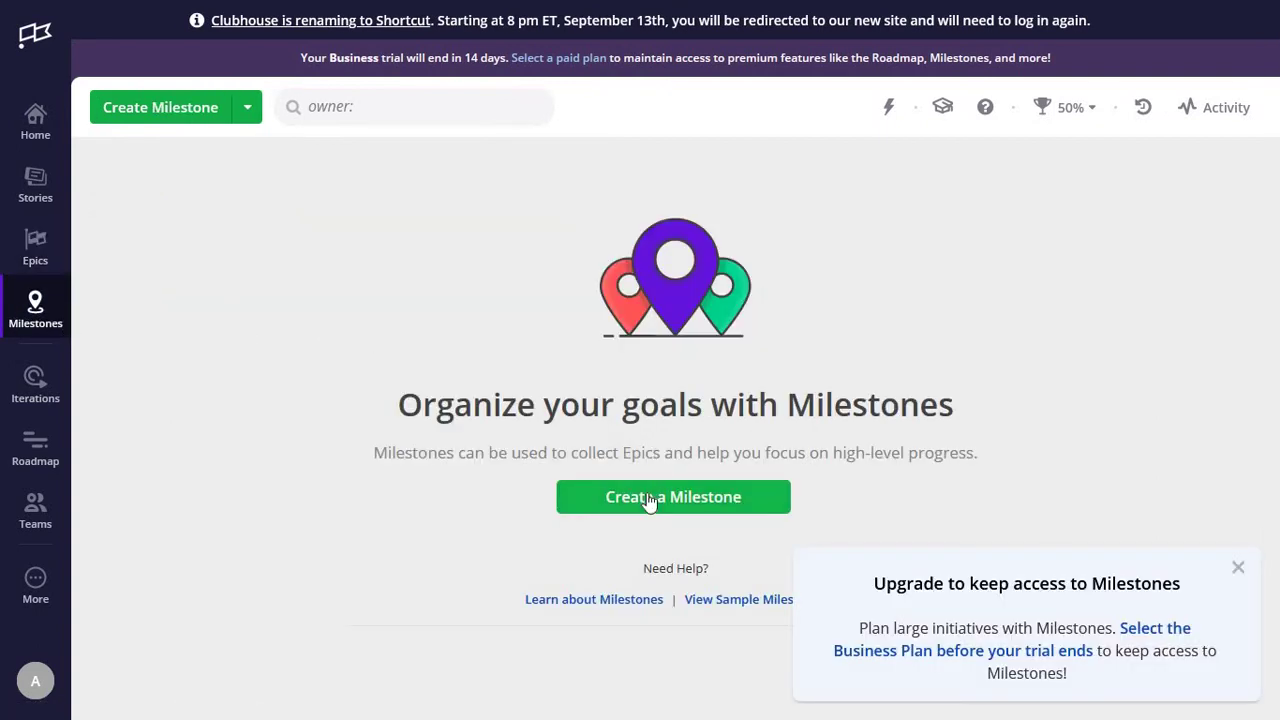
left_click(648, 502)
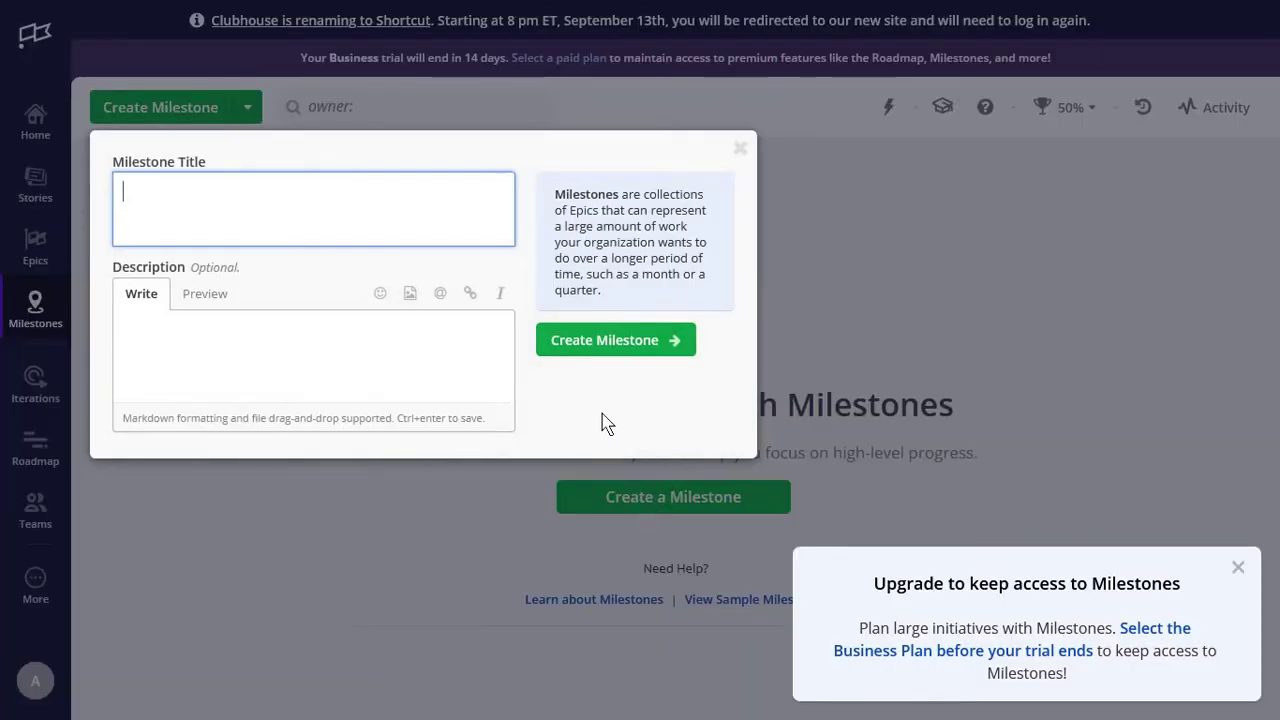
type("Feature ")
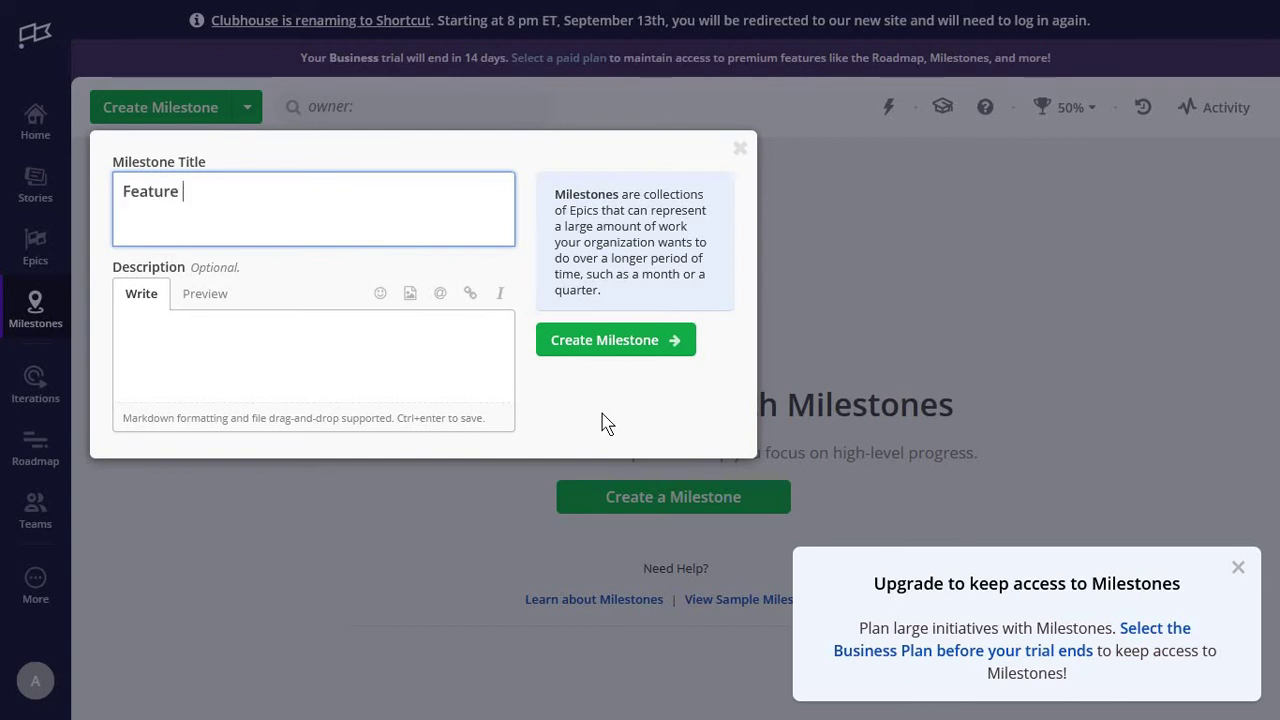
type("launch")
left_click(612, 342)
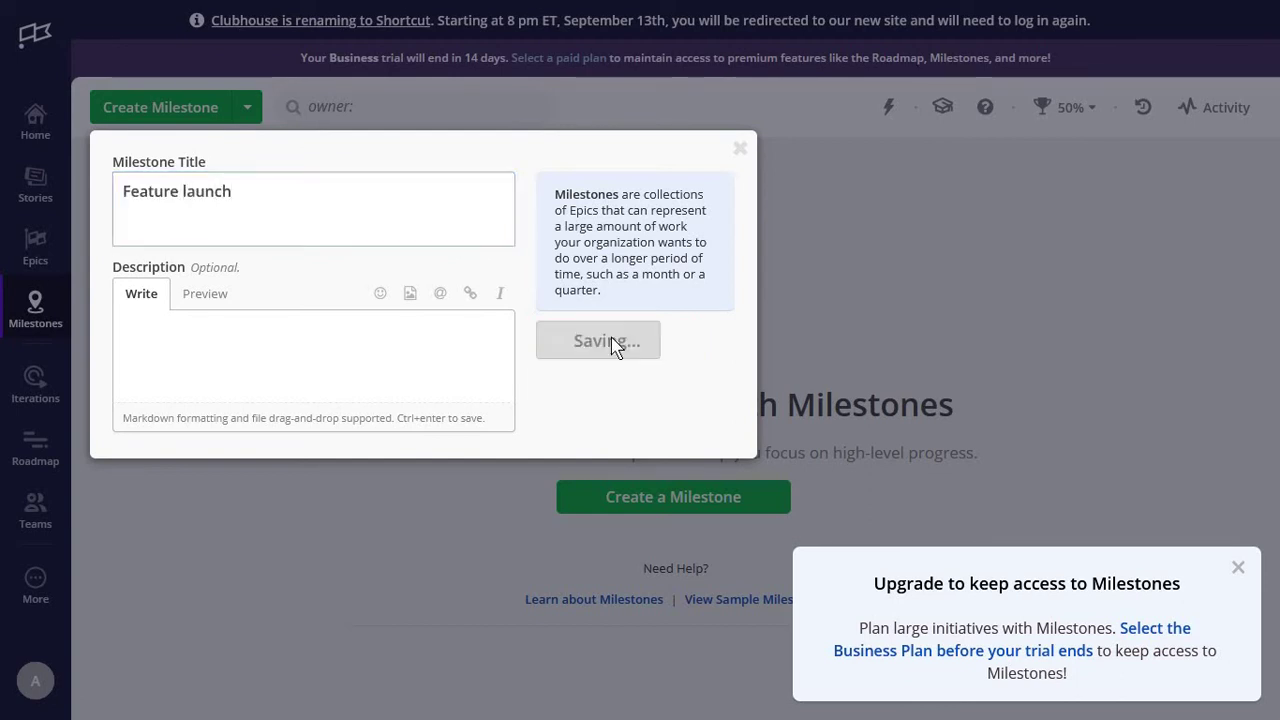
left_click(1238, 567)
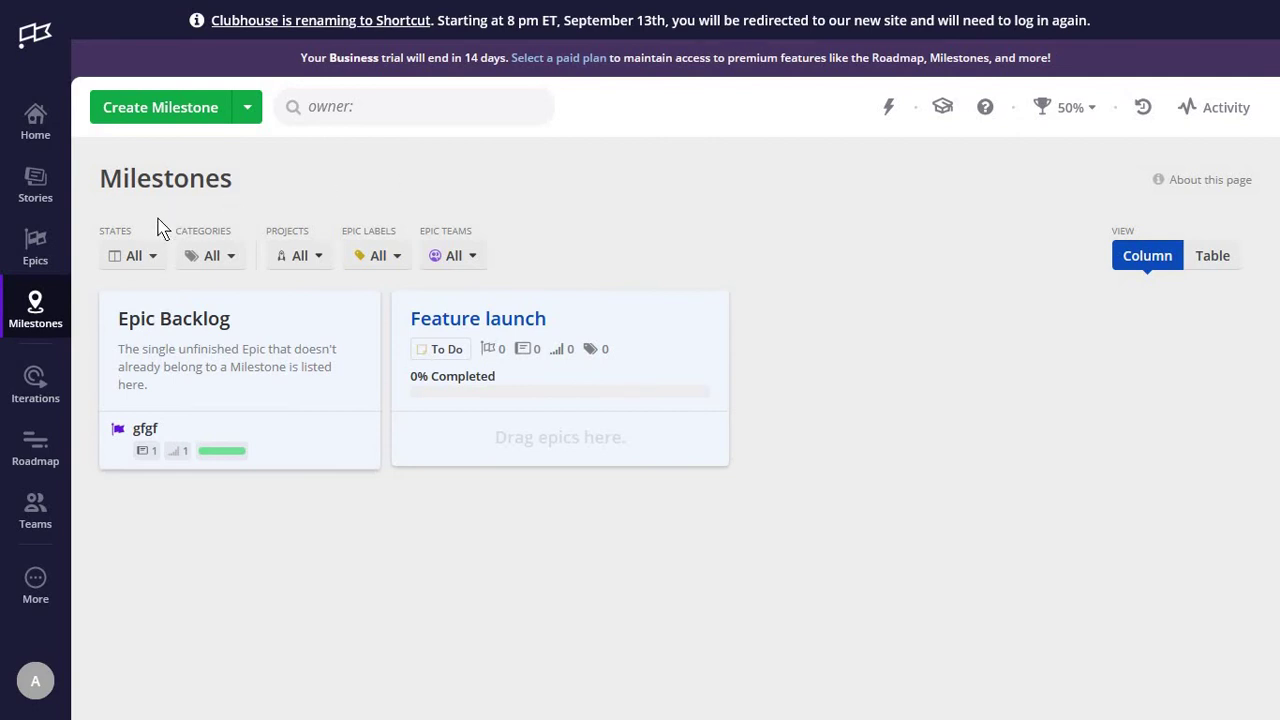
Switch the milestones list between table and card views, ending on cards.
left_click(1192, 257)
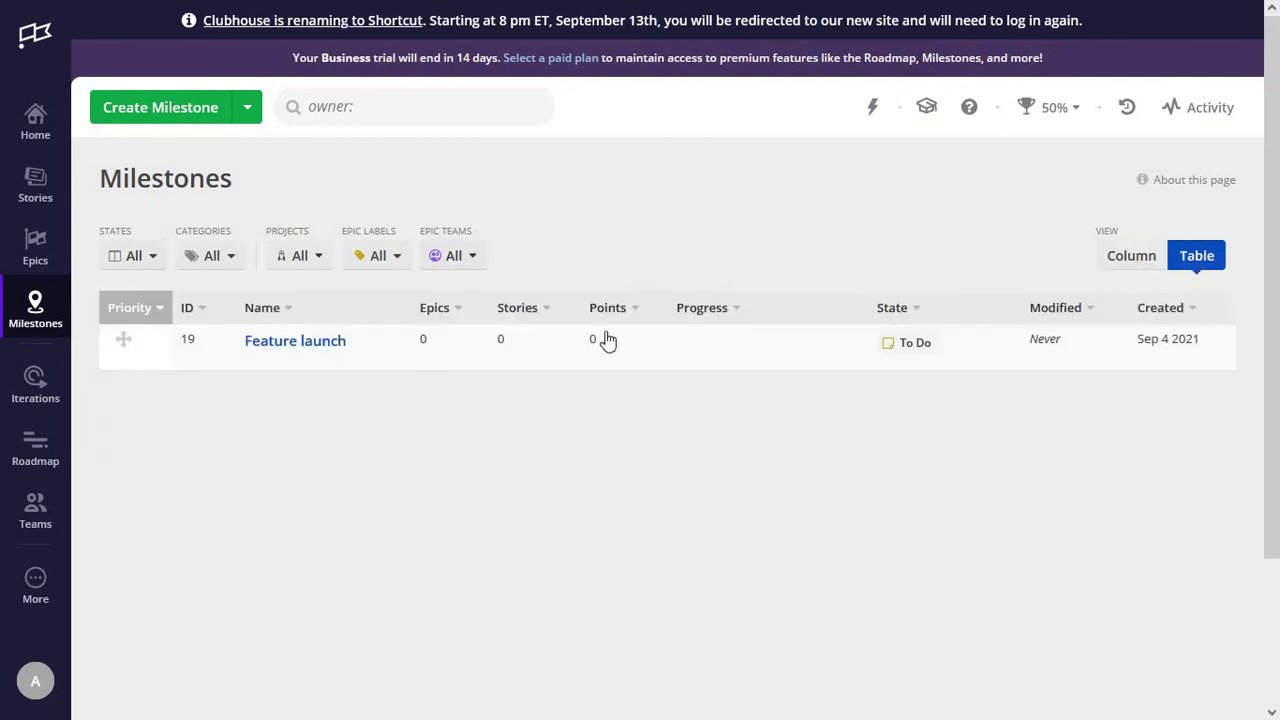
left_click(1119, 258)
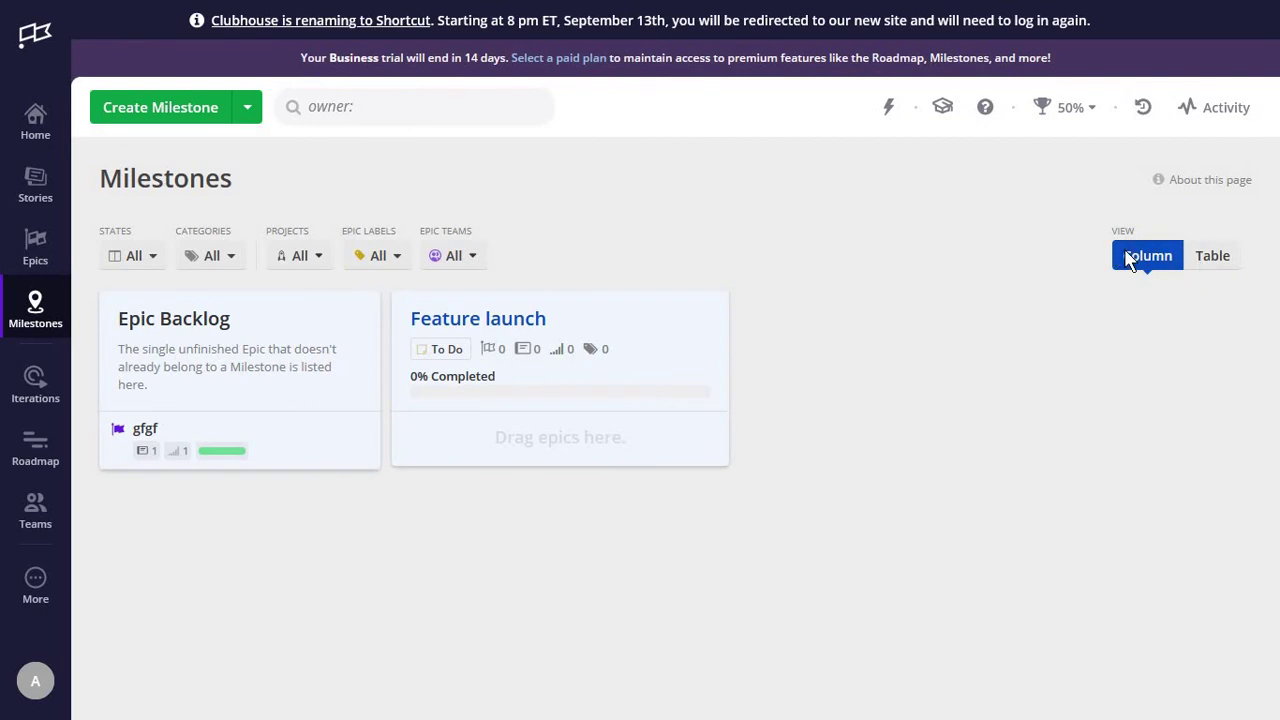
left_click(1192, 257)
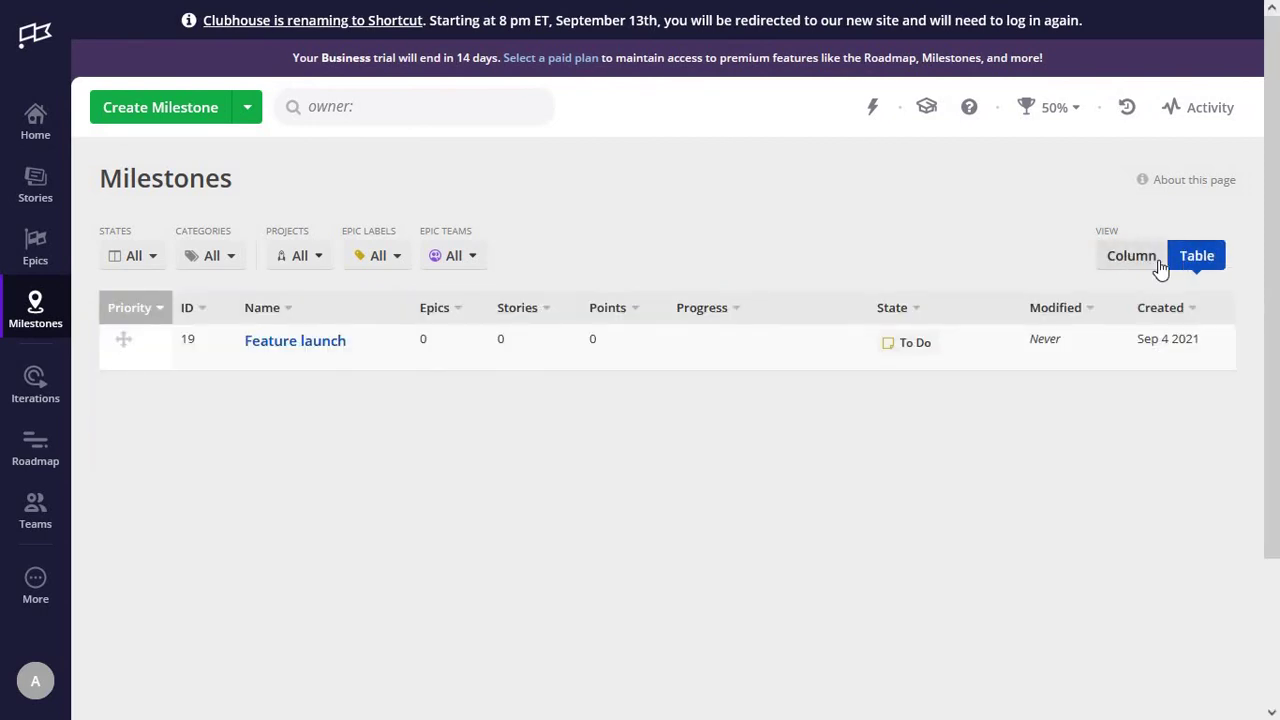
left_click(1160, 268)
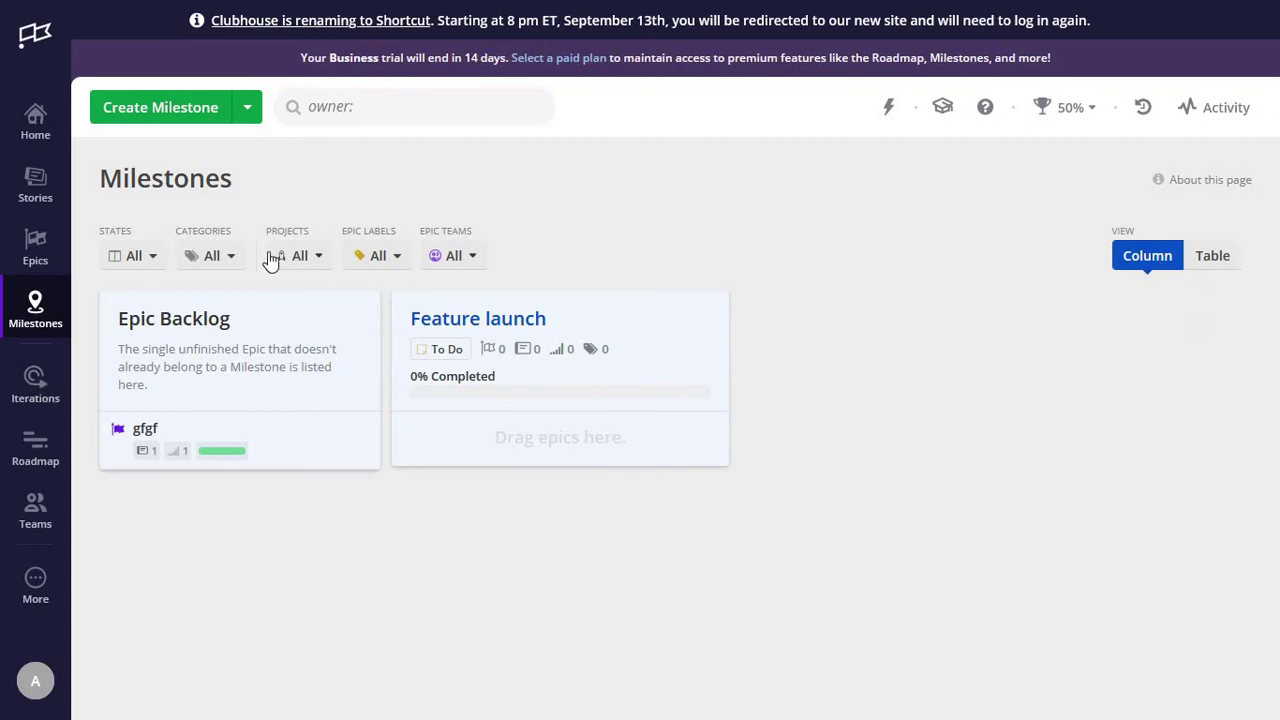
Open the Feature launch milestone's overview page and look over its contents.
left_click(511, 328)
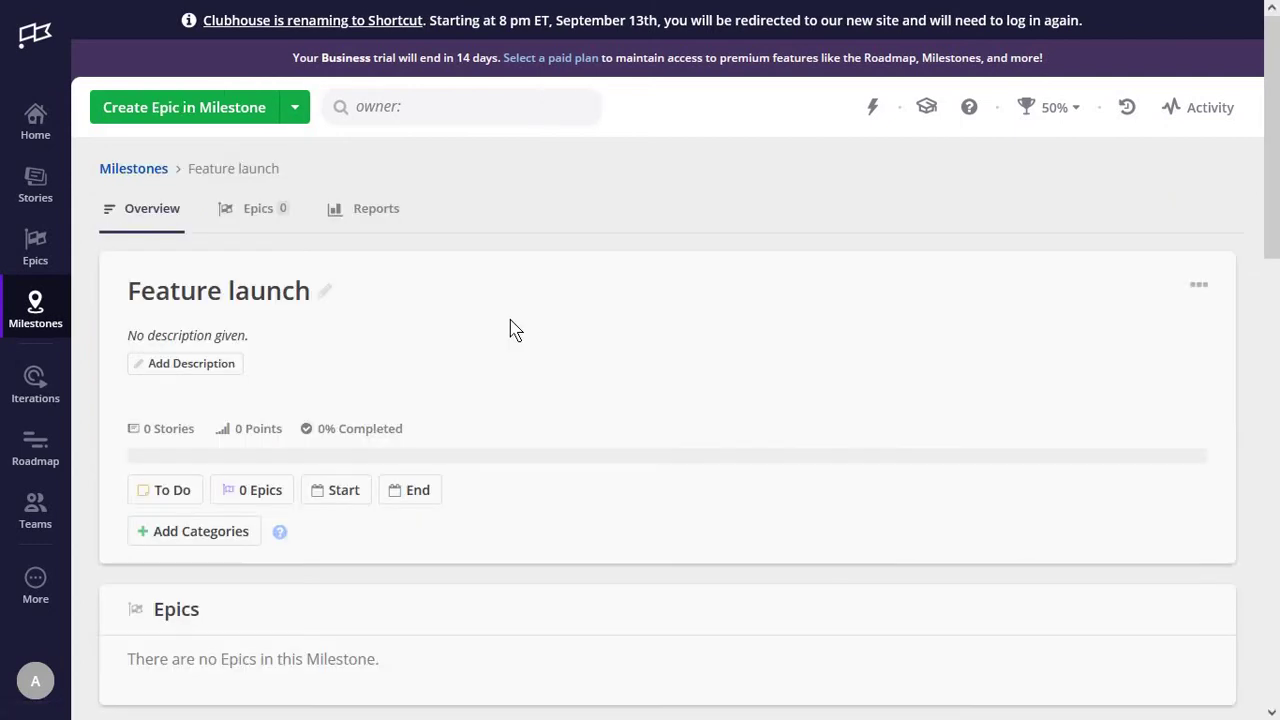
scroll(480, 400, "down", 5)
scroll(520, 330, "up", 3)
scroll(480, 394, "up", 2)
scroll(449, 277, "down", 3)
scroll(435, 409, "down", 1)
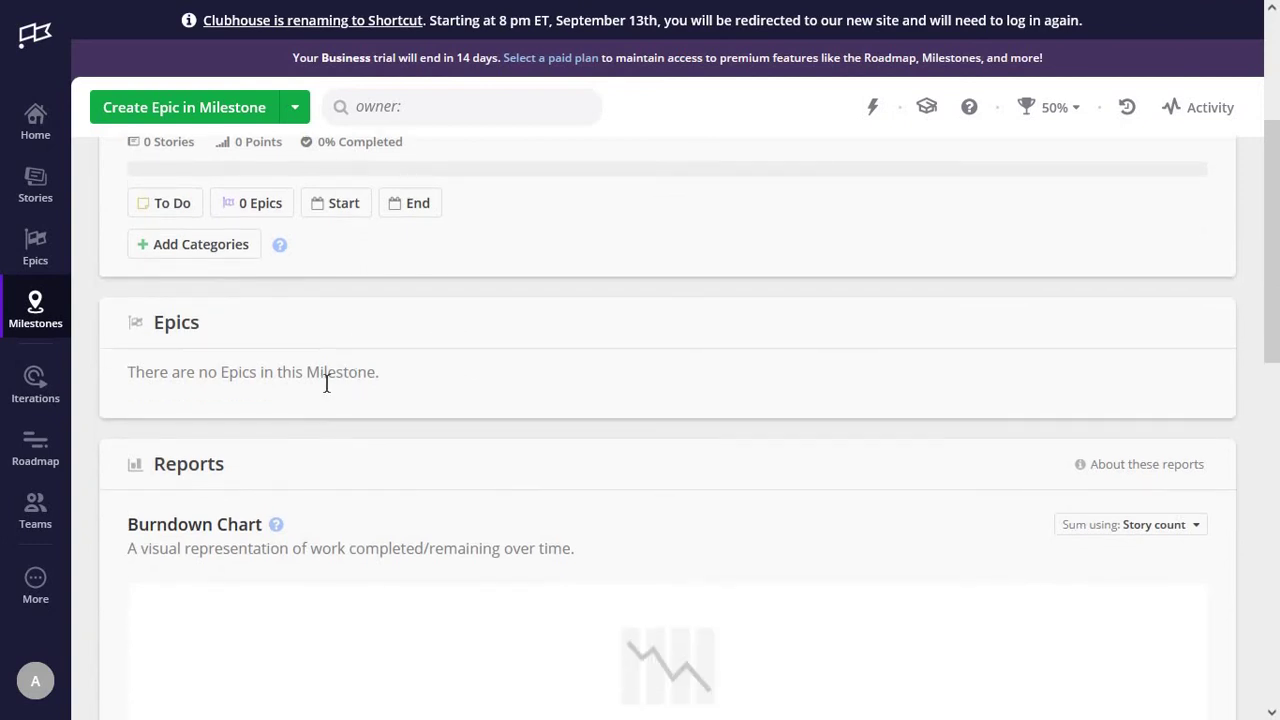
Add a new epic named 'epic' to Feature launch and review the updated overview.
left_click(222, 118)
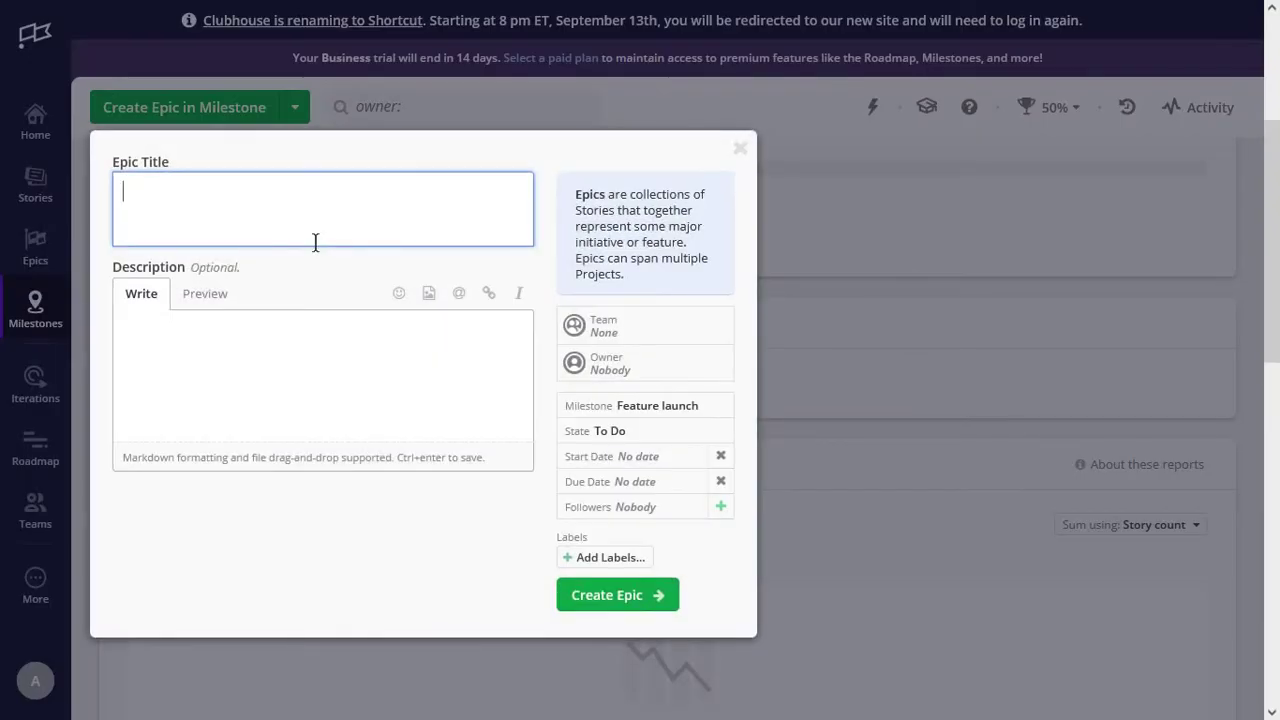
left_click(608, 600)
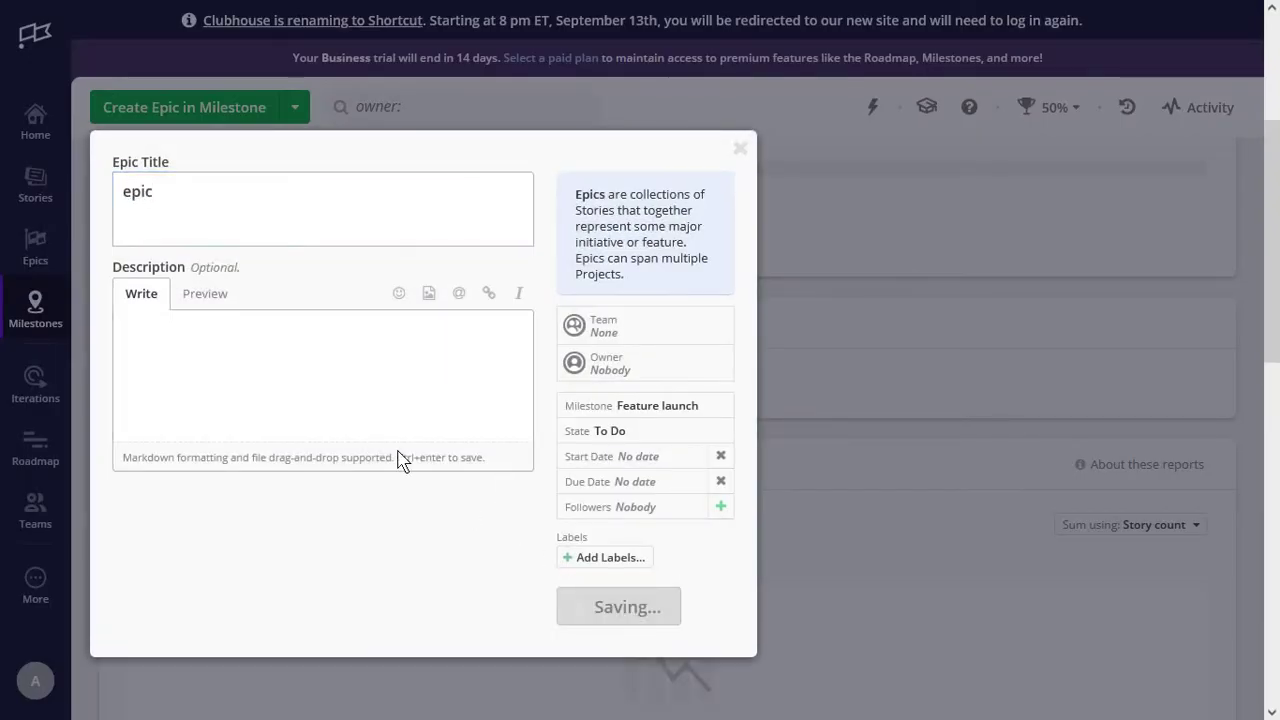
scroll(450, 450, "down", 2)
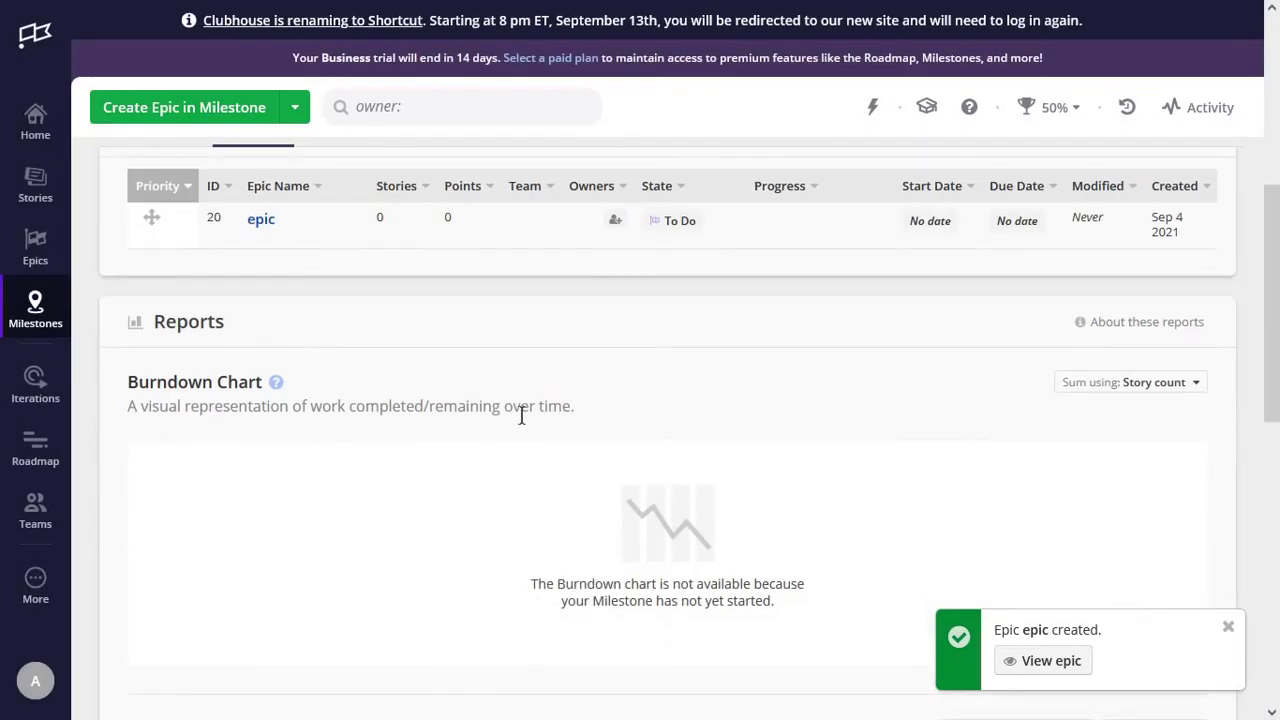
scroll(560, 506, "down", 2)
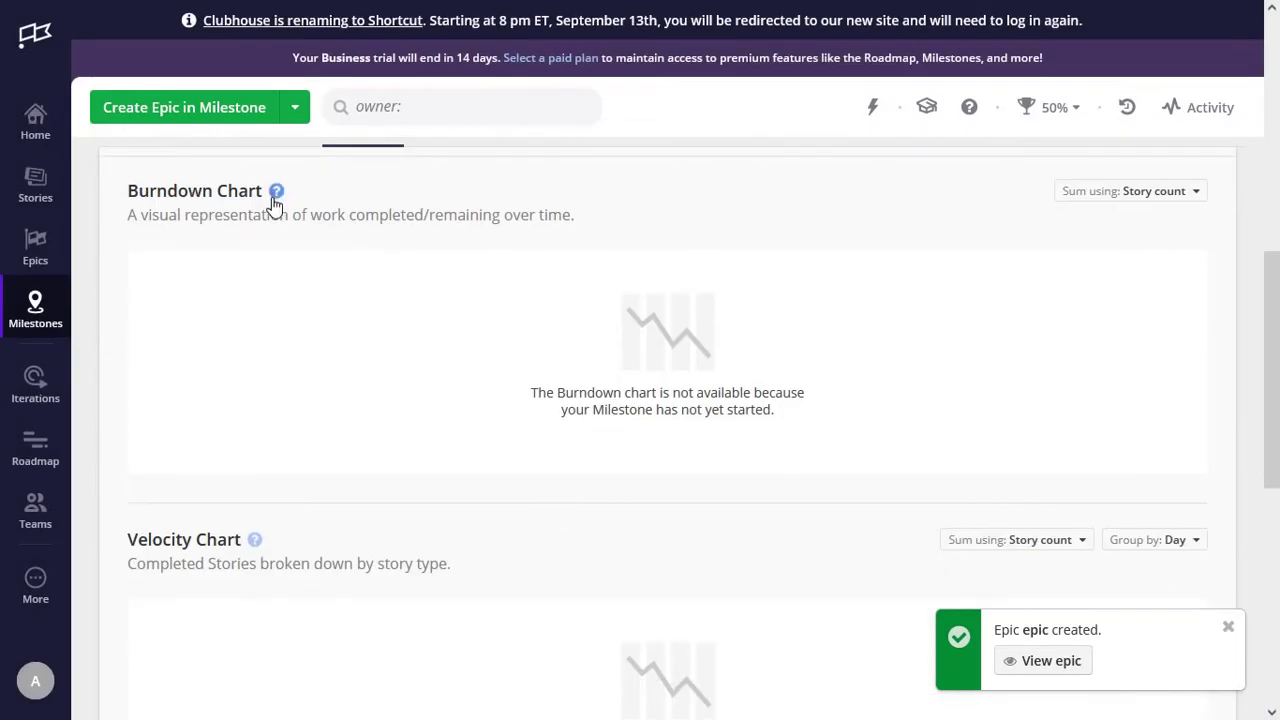
scroll(320, 400, "down", 3)
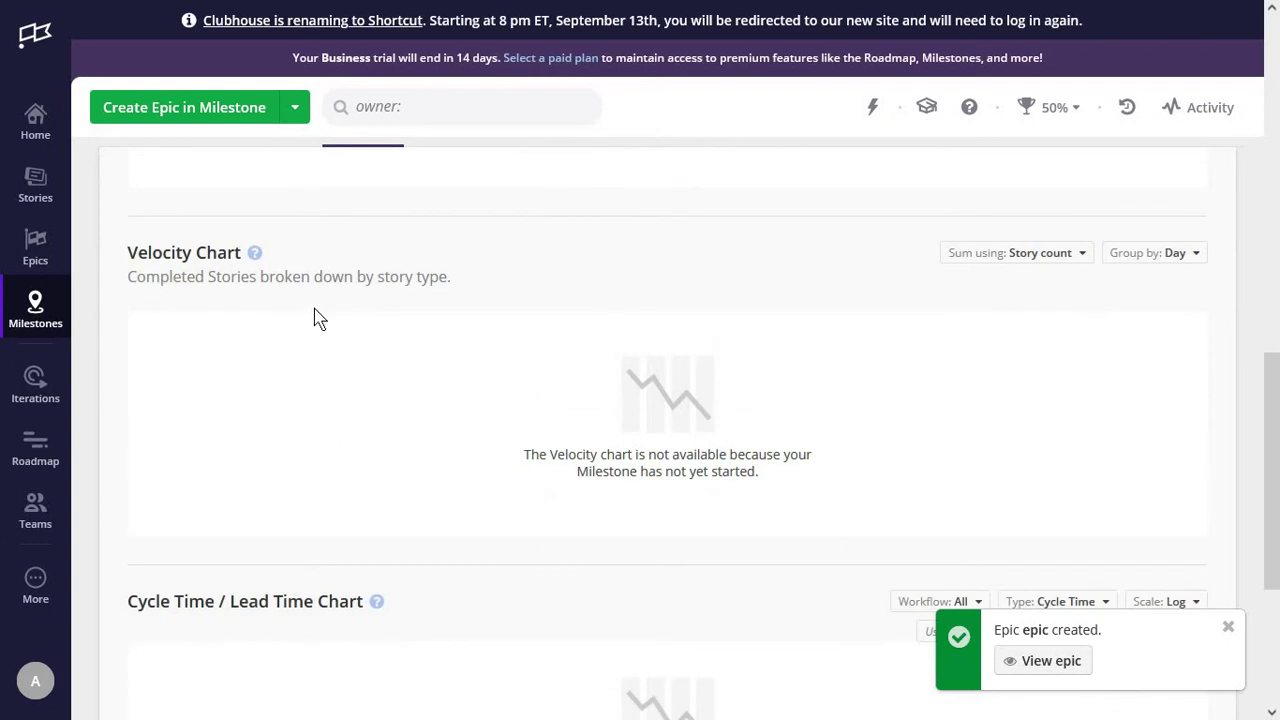
scroll(266, 391, "down", 4)
scroll(266, 391, "up", 10)
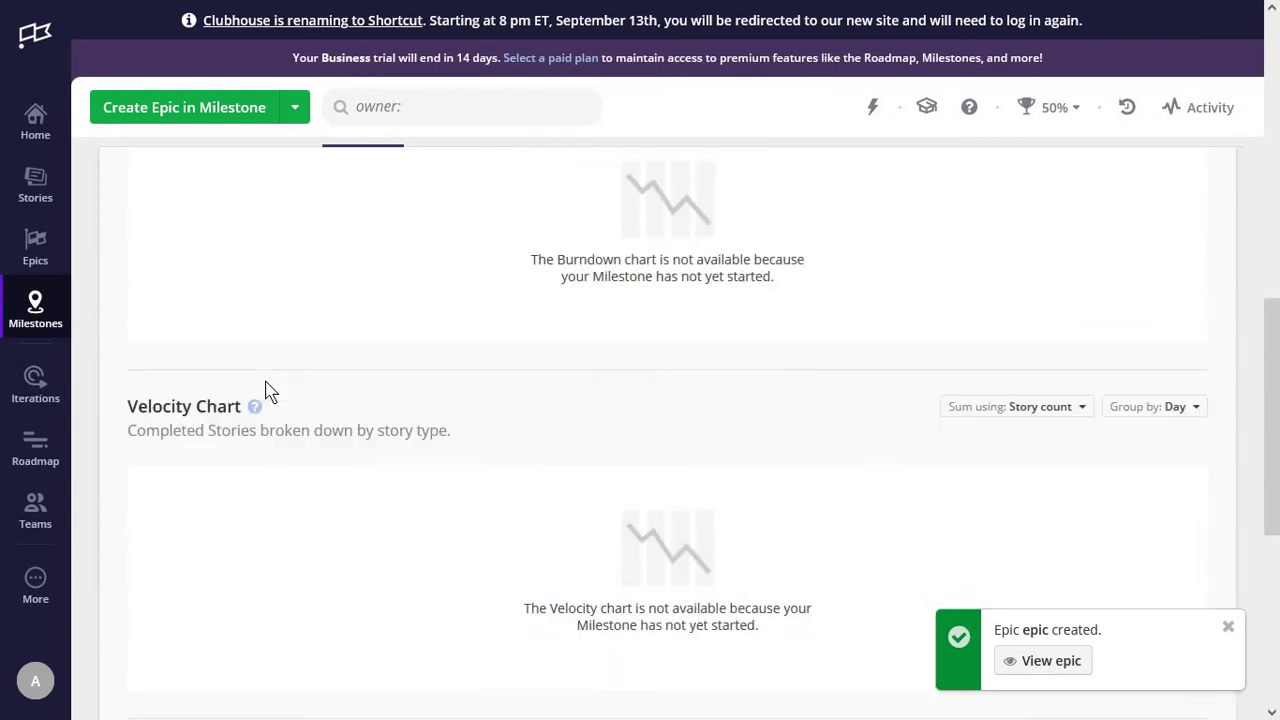
scroll(266, 391, "up", 3)
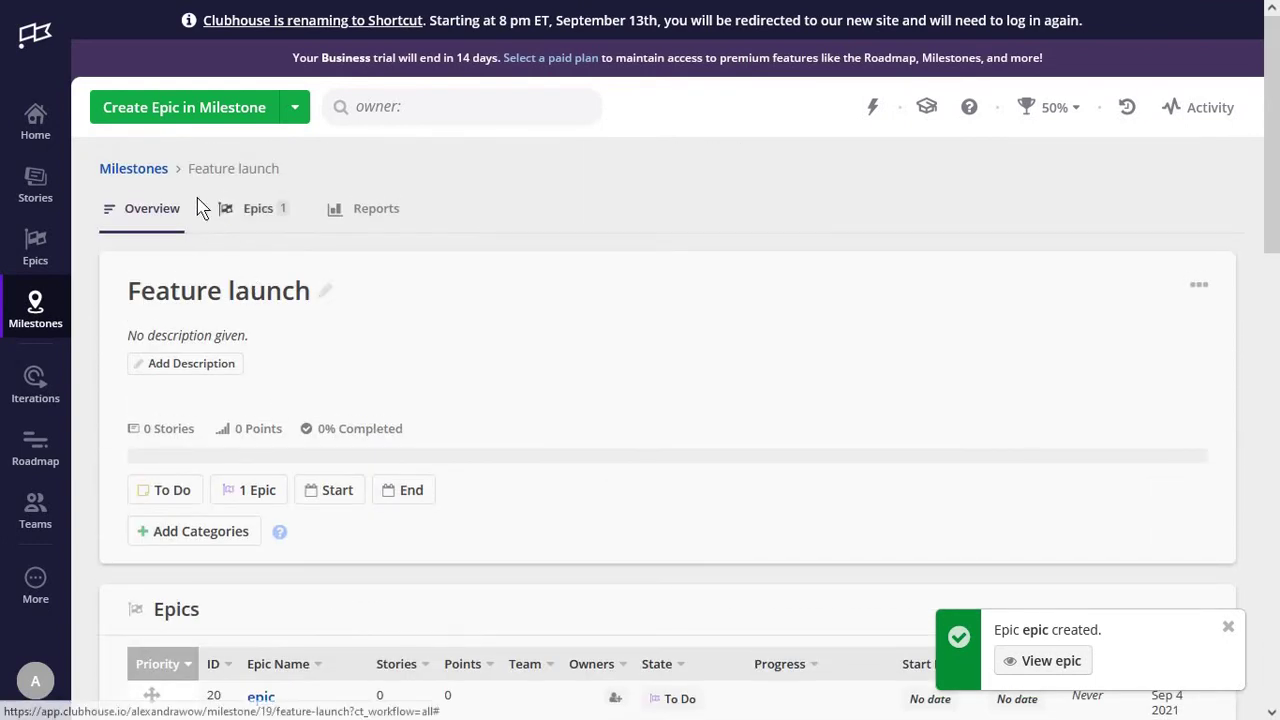
Drag the gfgf epic from the Epic Backlog into Feature launch, then go to Iterations.
left_click(155, 172)
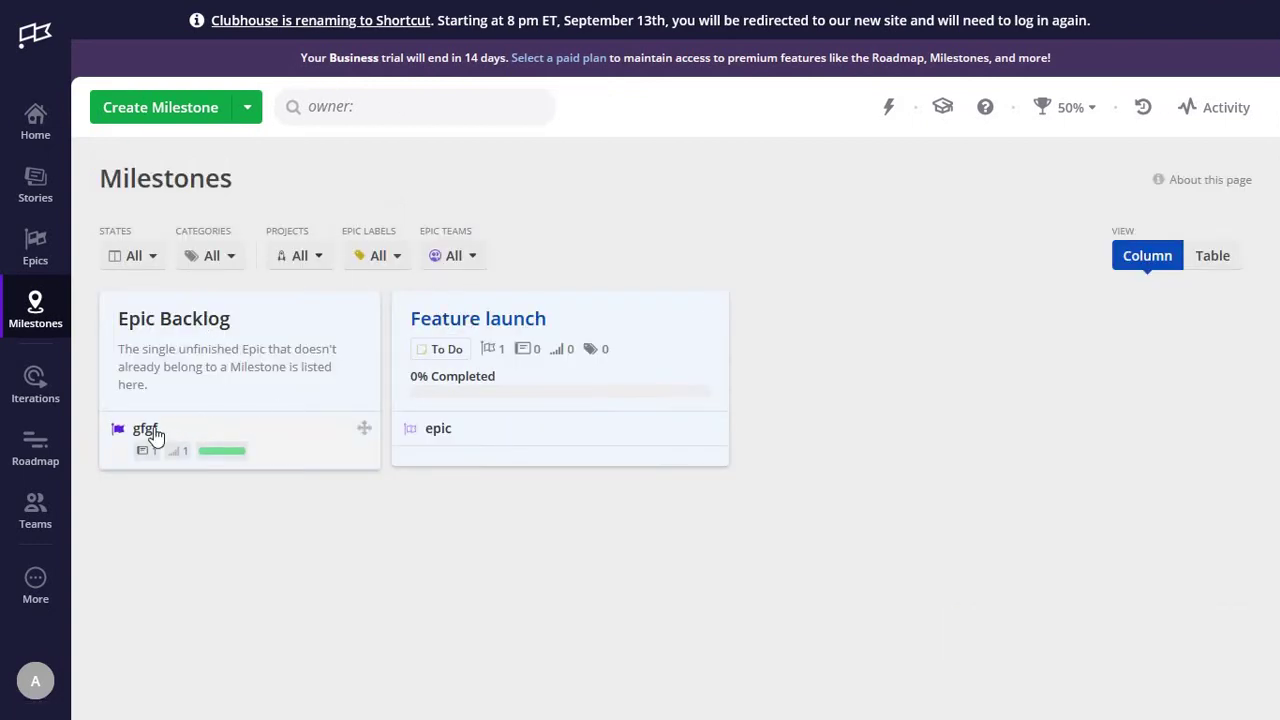
mouse_move(155, 432)
left_click_drag(155, 437, 477, 471)
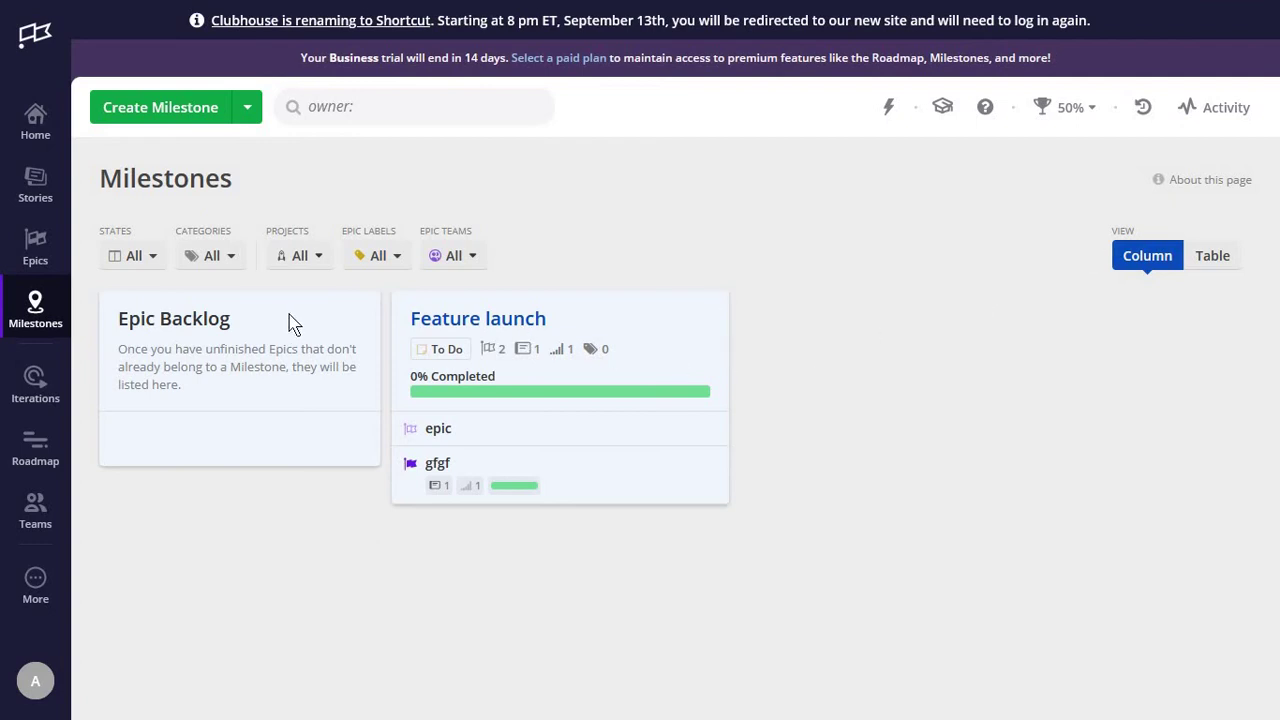
left_click(55, 373)
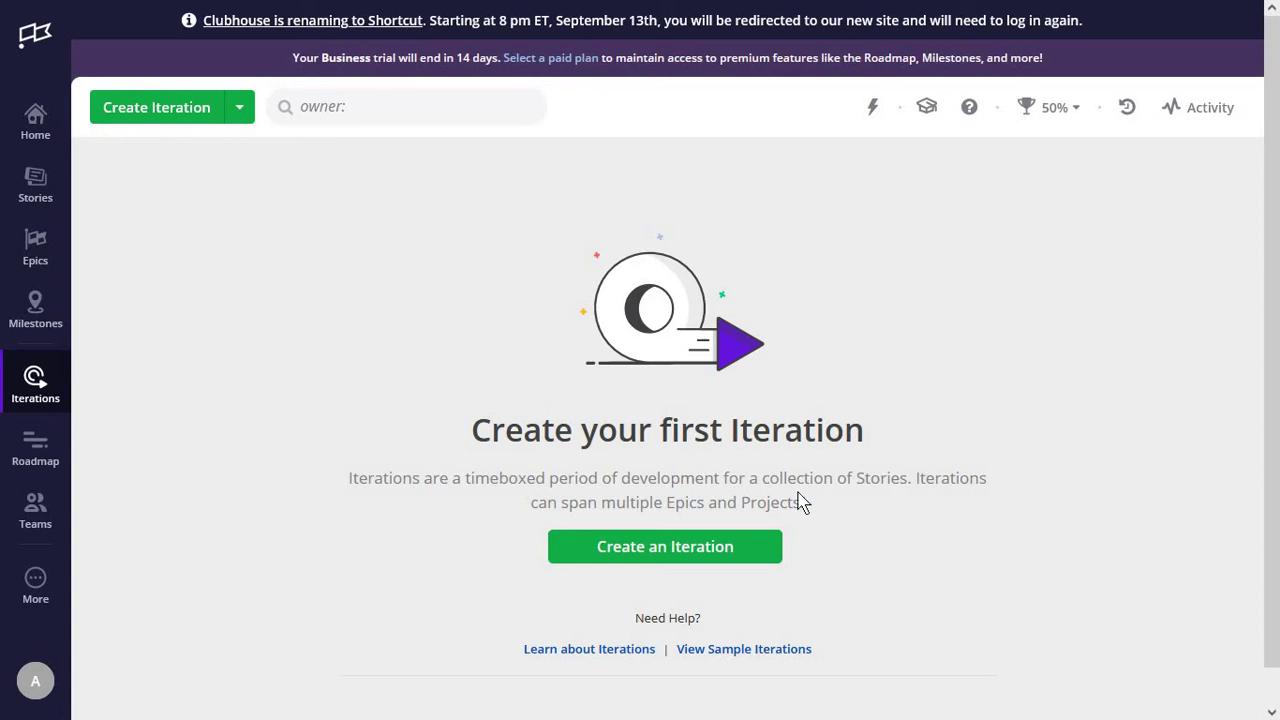
Create iteration 'fdfdfd' for Team 1, running Sep 17 to Sep 30 2021.
left_click(755, 554)
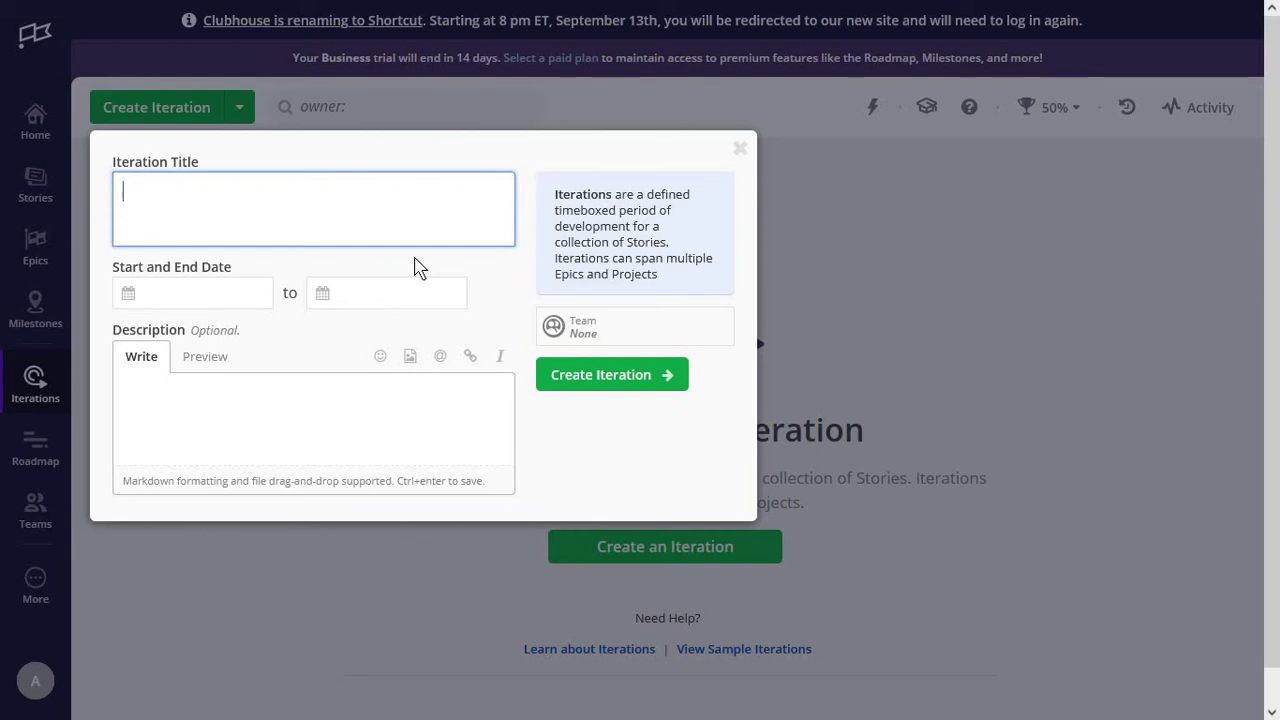
type("fdfdfd")
left_click(217, 291)
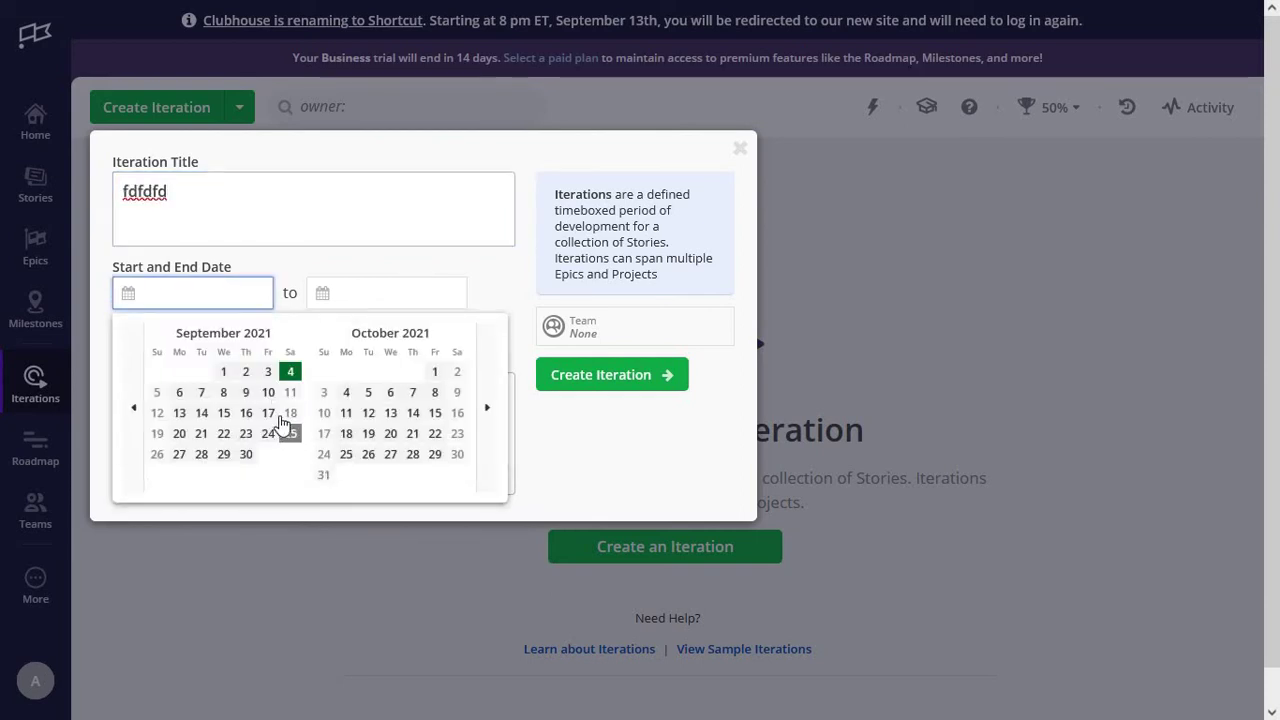
left_click(268, 413)
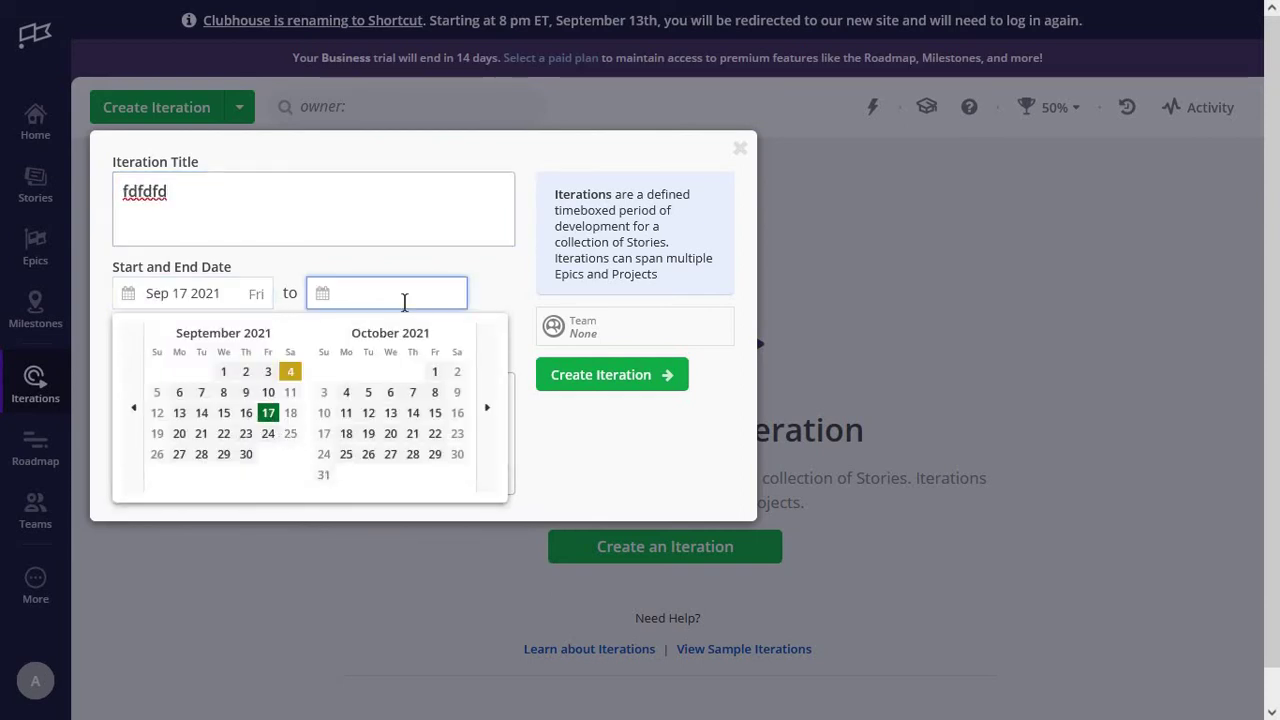
left_click(246, 454)
left_click(628, 330)
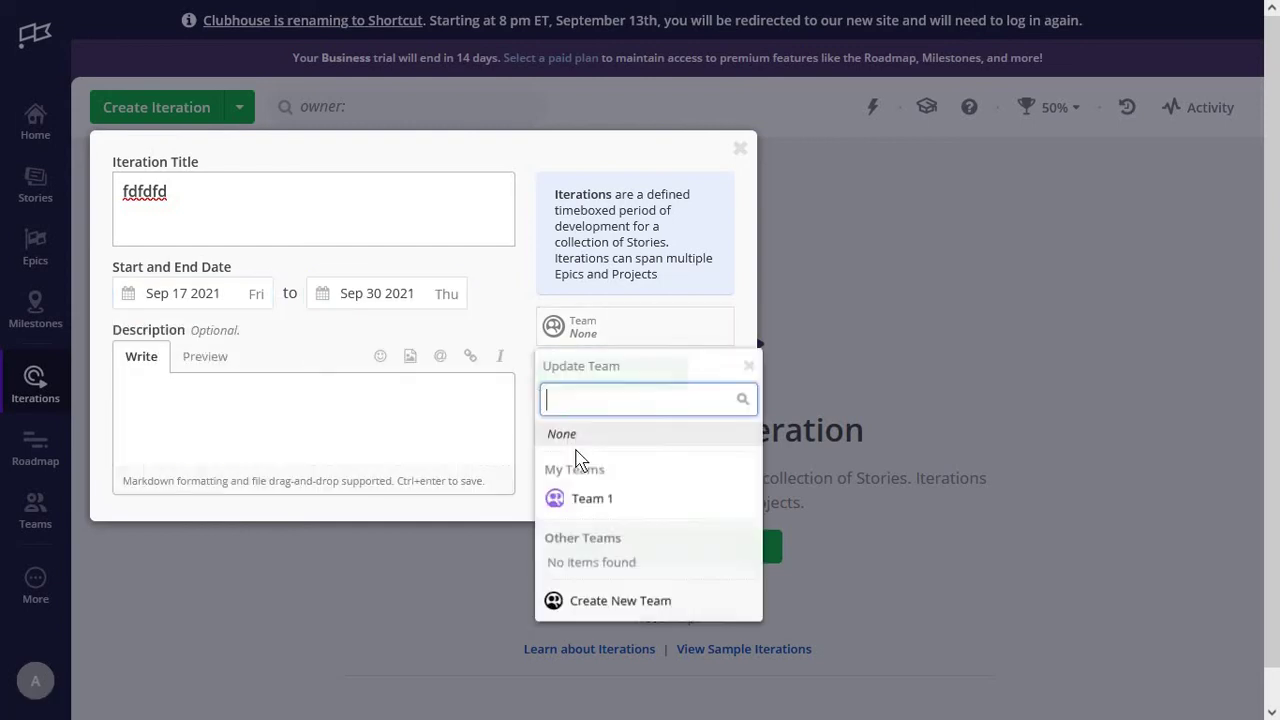
left_click(585, 497)
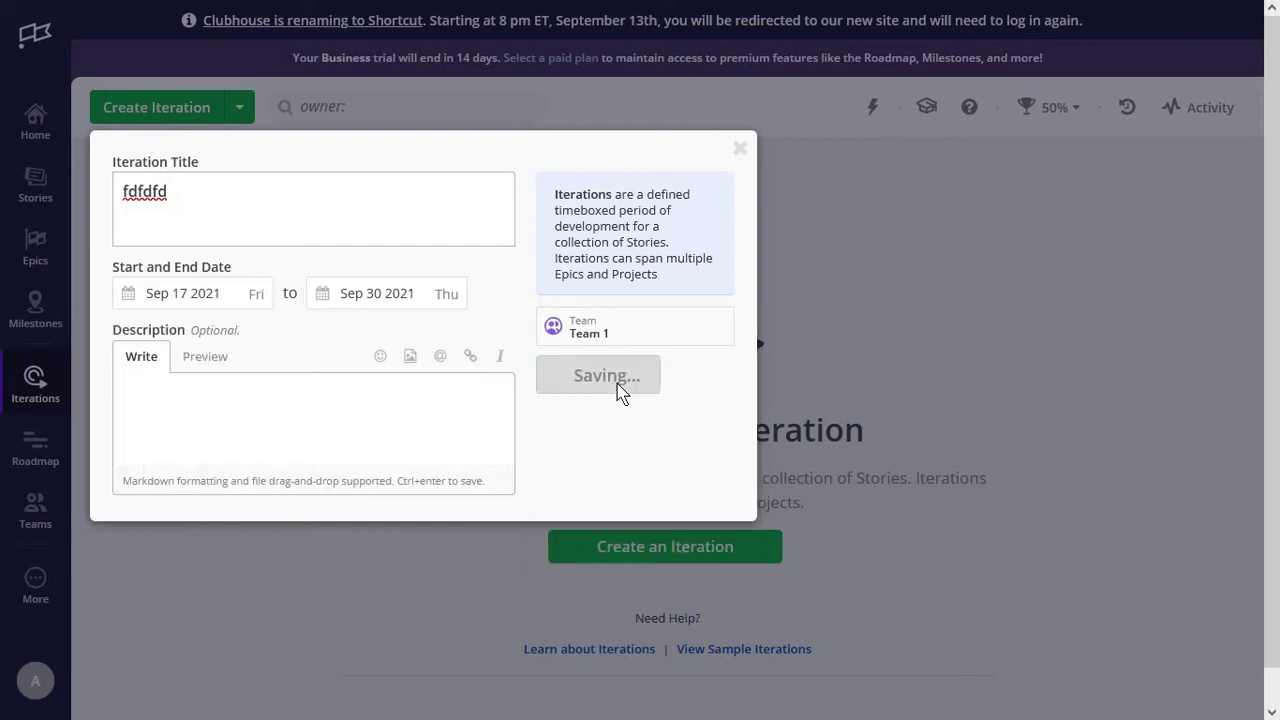
left_click(620, 391)
Start a new story inside the fdfdfd iteration, then discard the draft.
scroll(220, 388, "down", 2)
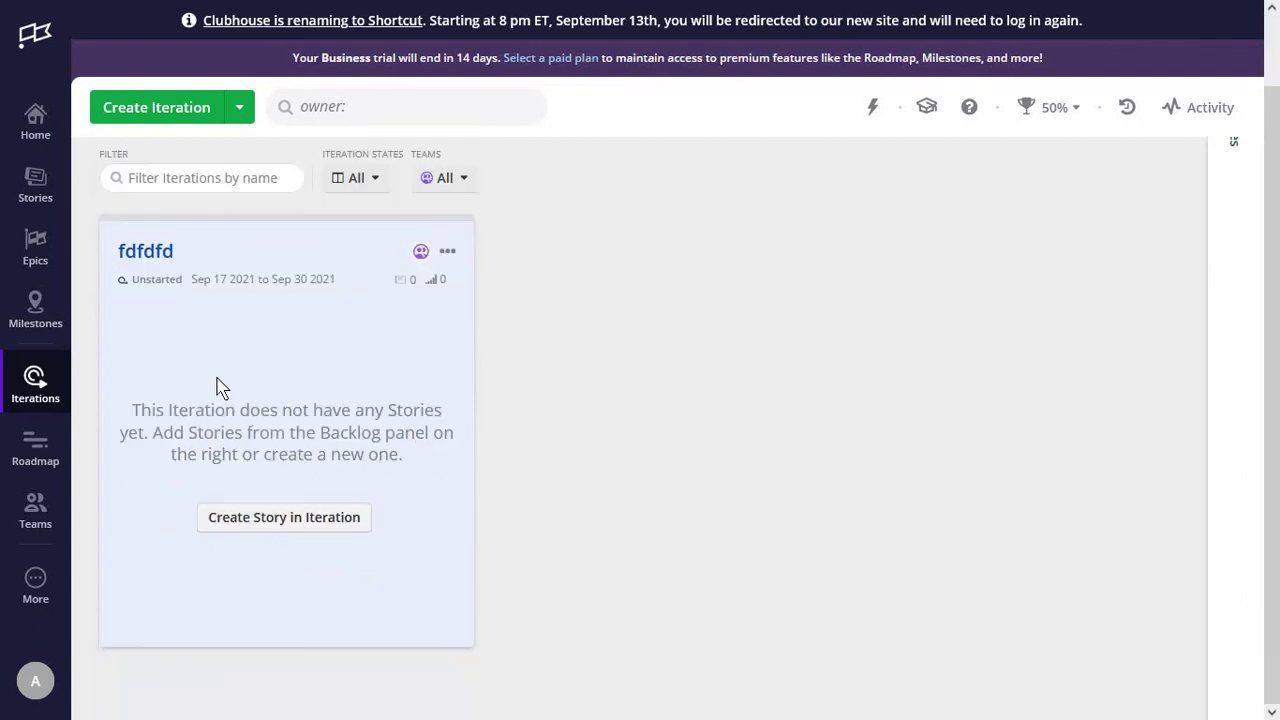
left_click(274, 525)
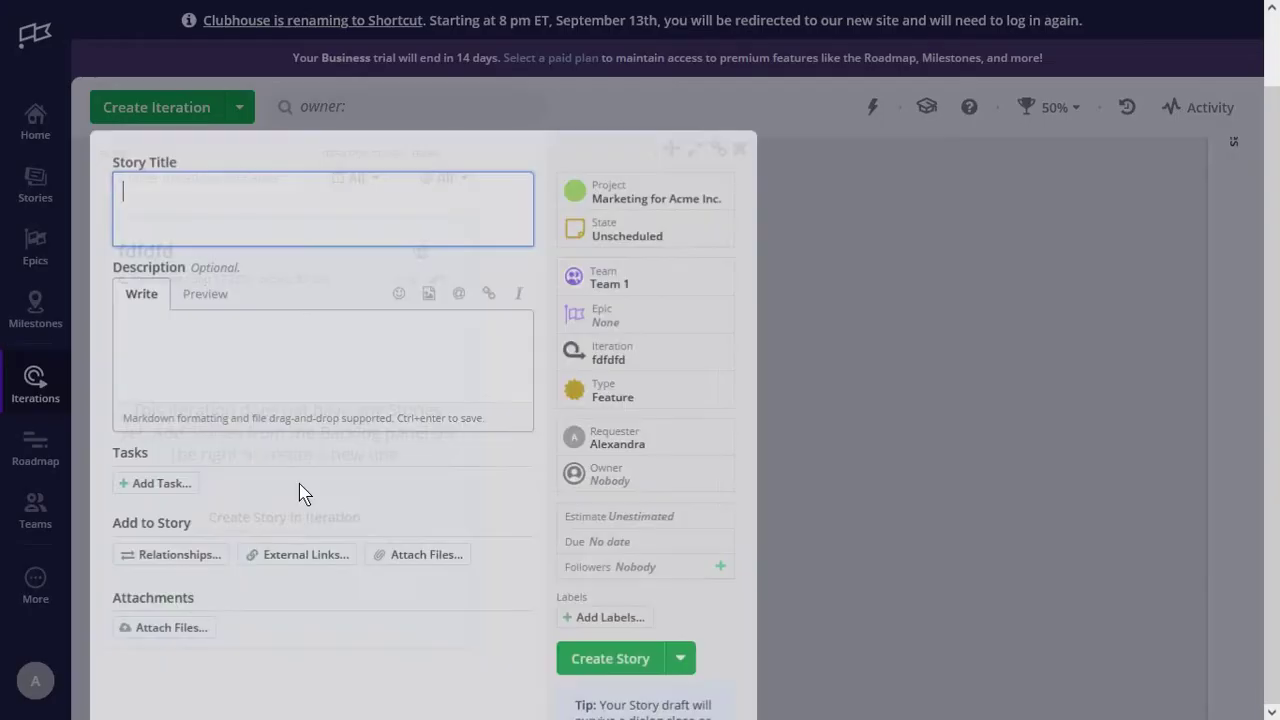
left_click(957, 380)
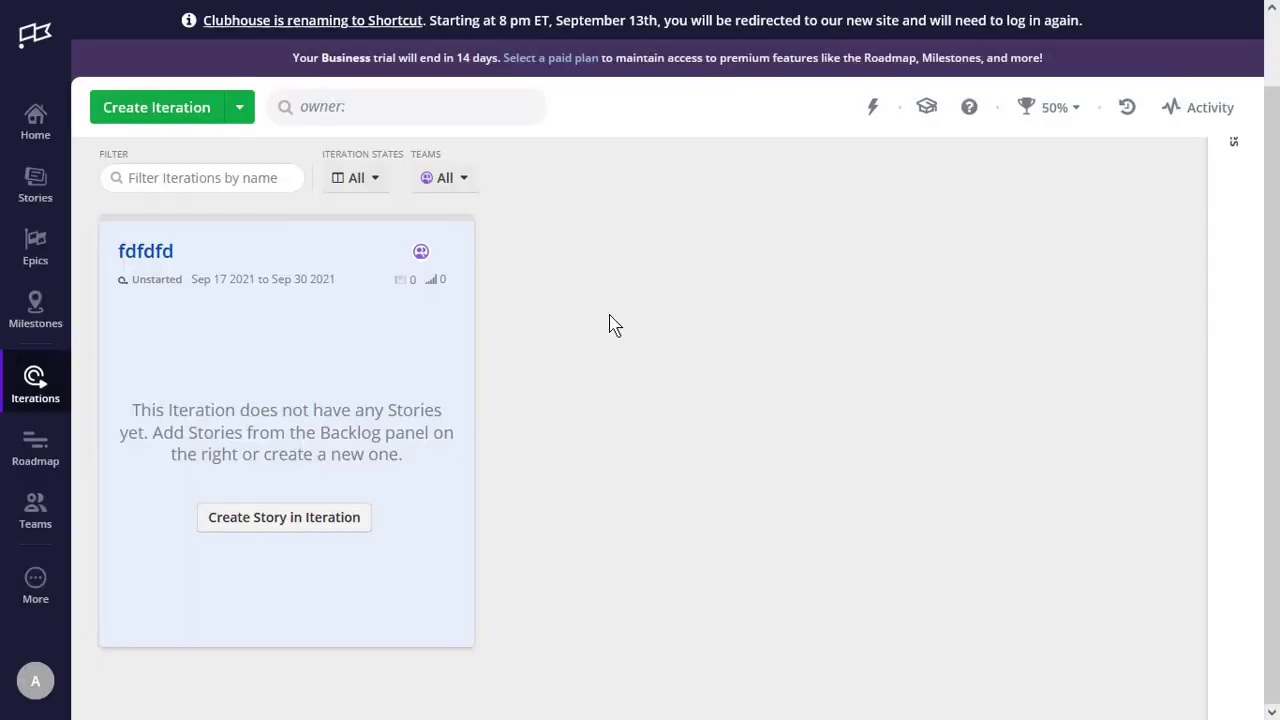
Put the Testing story into the fdfdfd iteration from the Stories board.
left_click(24, 192)
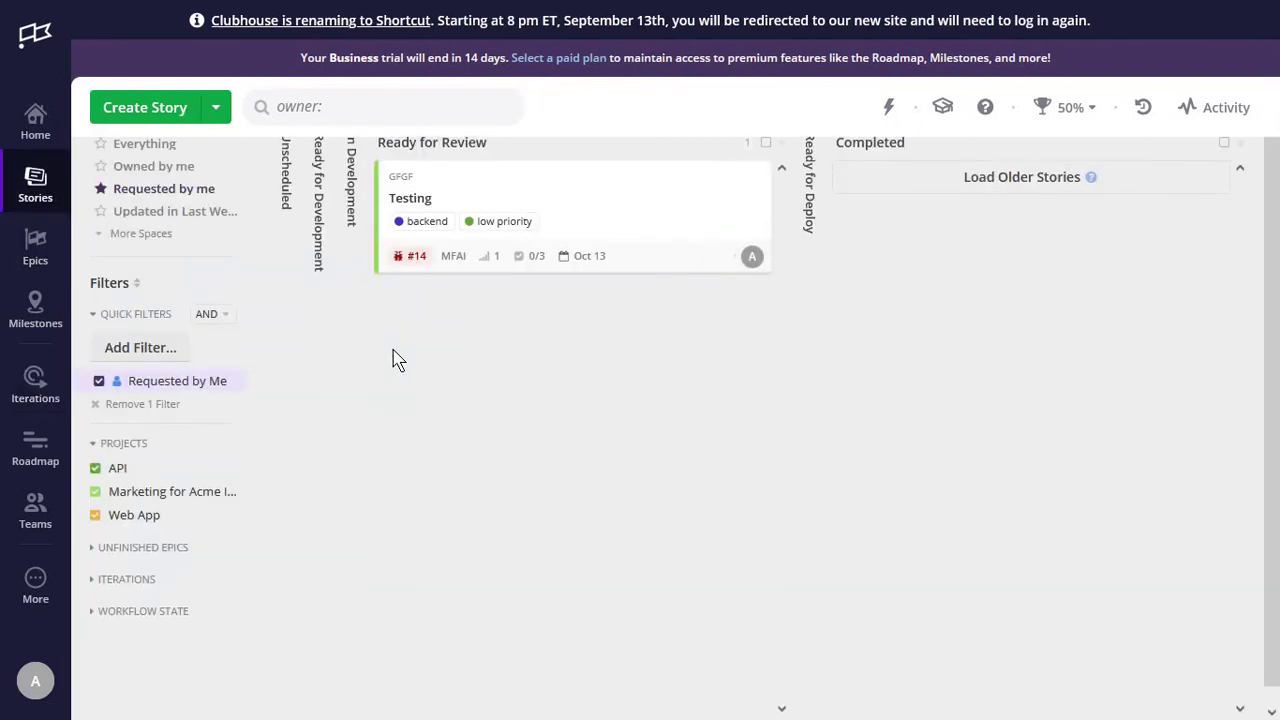
left_click(678, 222)
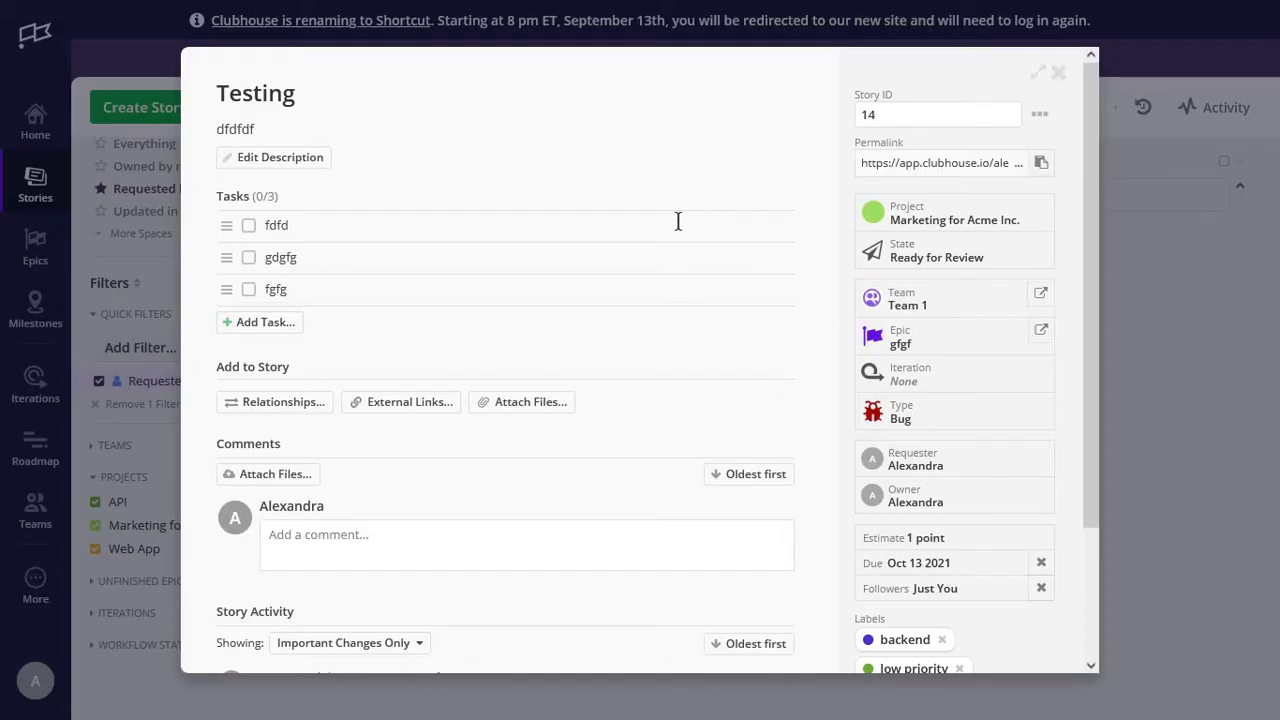
left_click(975, 380)
left_click(943, 585)
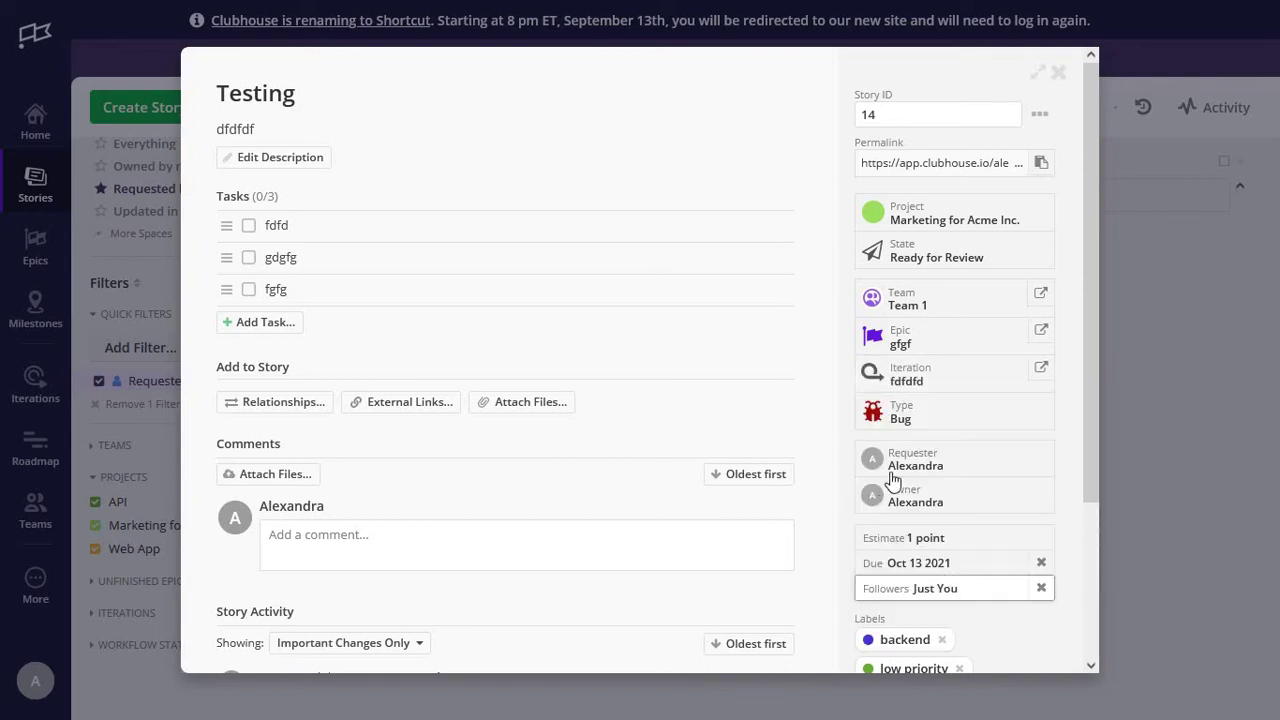
key("Escape")
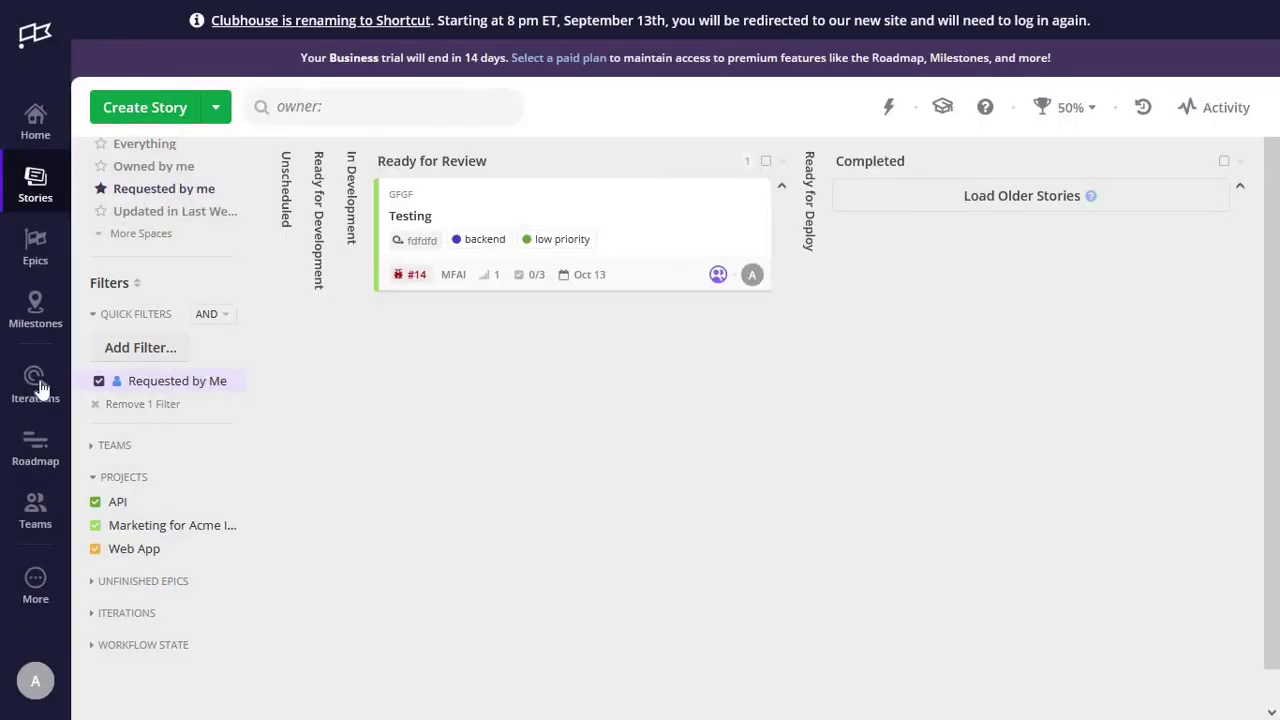
Check the Iterations list filtered to Unstarted, then go to the Roadmap.
left_click(38, 385)
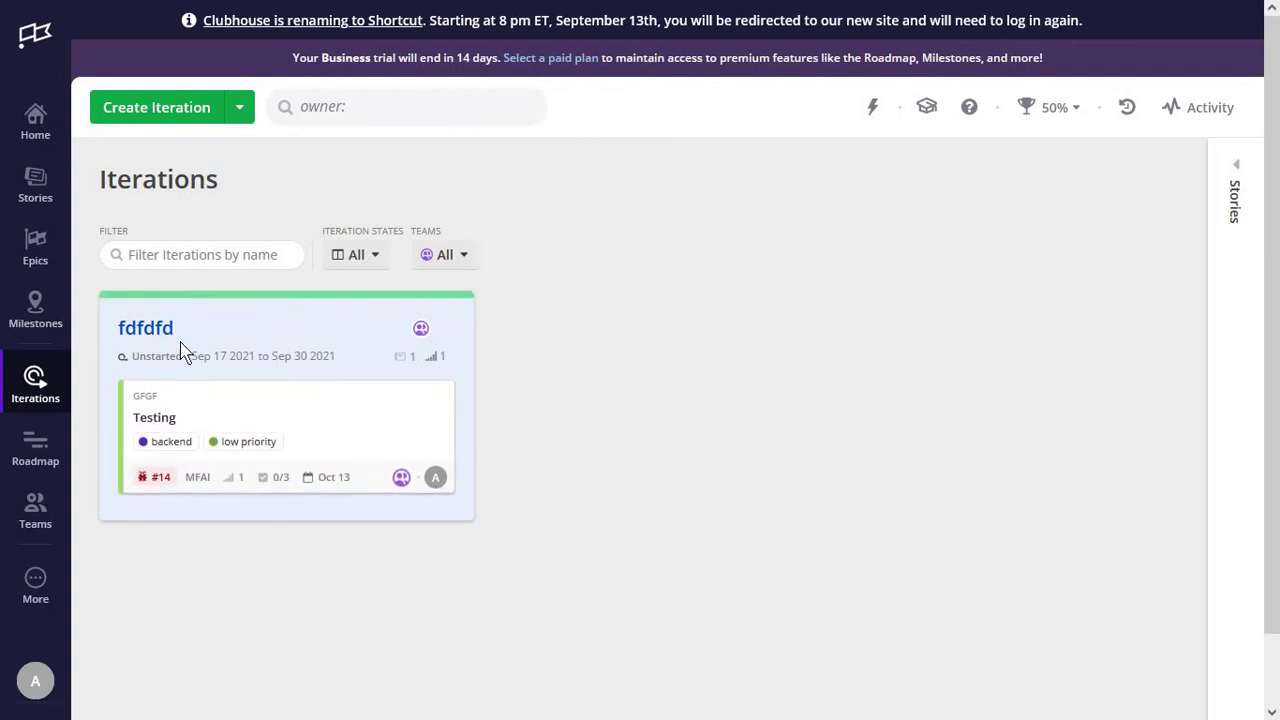
left_click(380, 257)
left_click(378, 360)
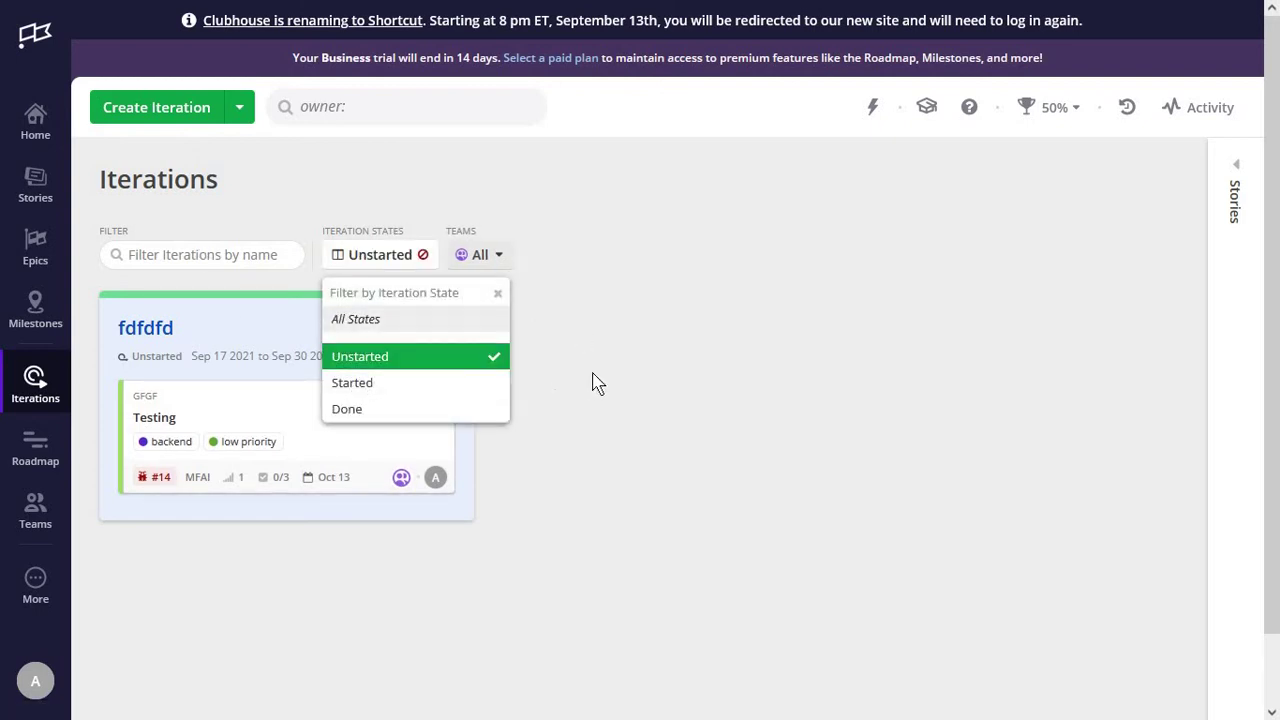
left_click(594, 380)
left_click(17, 452)
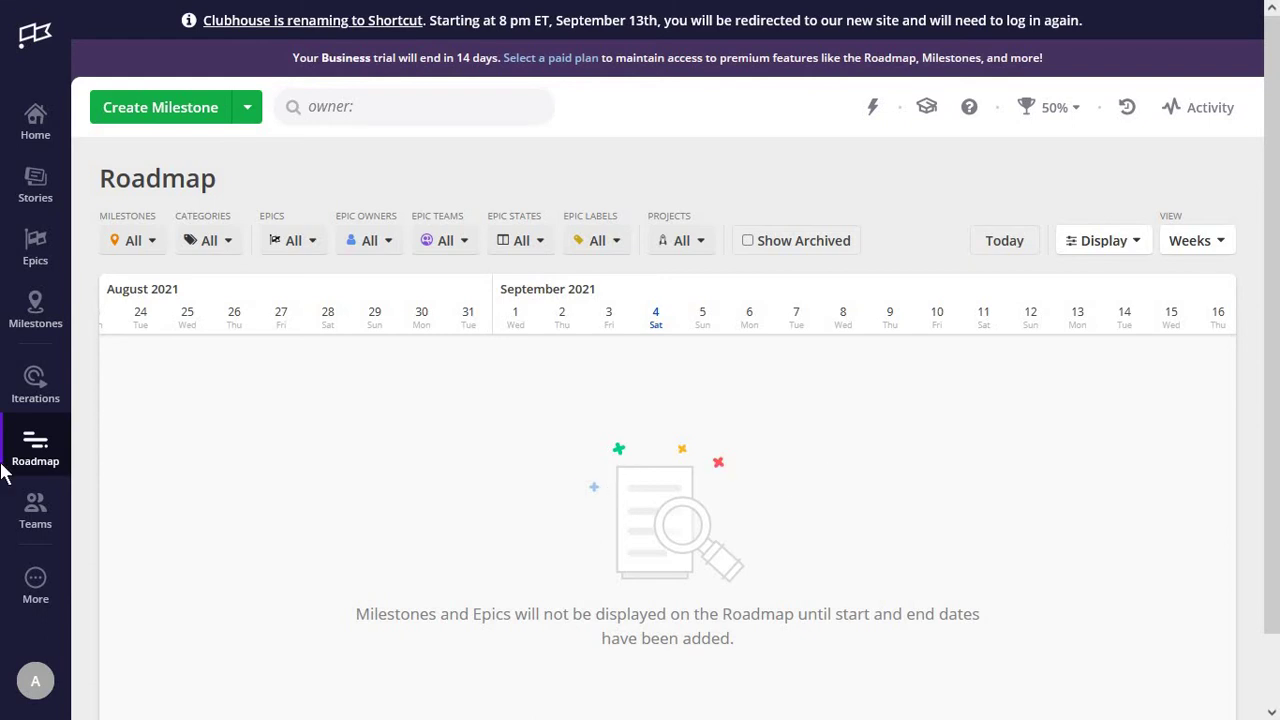
Set the fdfd milestone's start date to Sep 10 2021 and end date to Sep 30 2021.
left_click(36, 314)
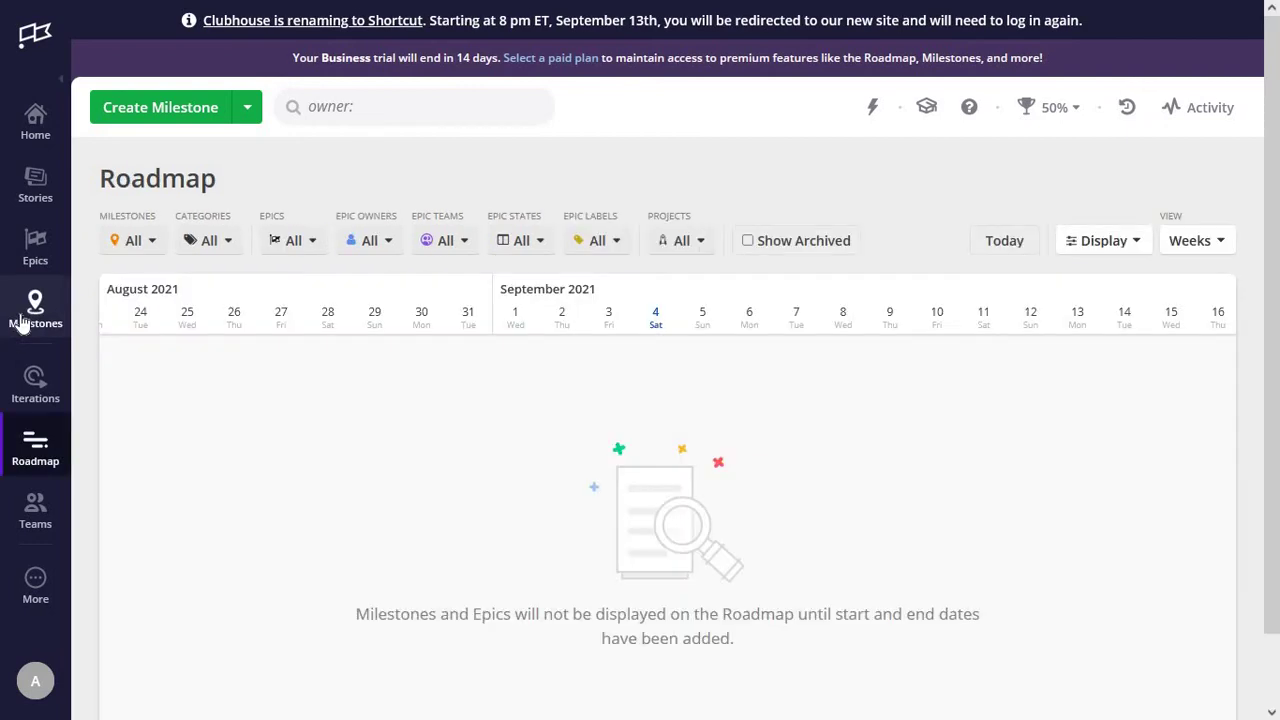
left_click(34, 316)
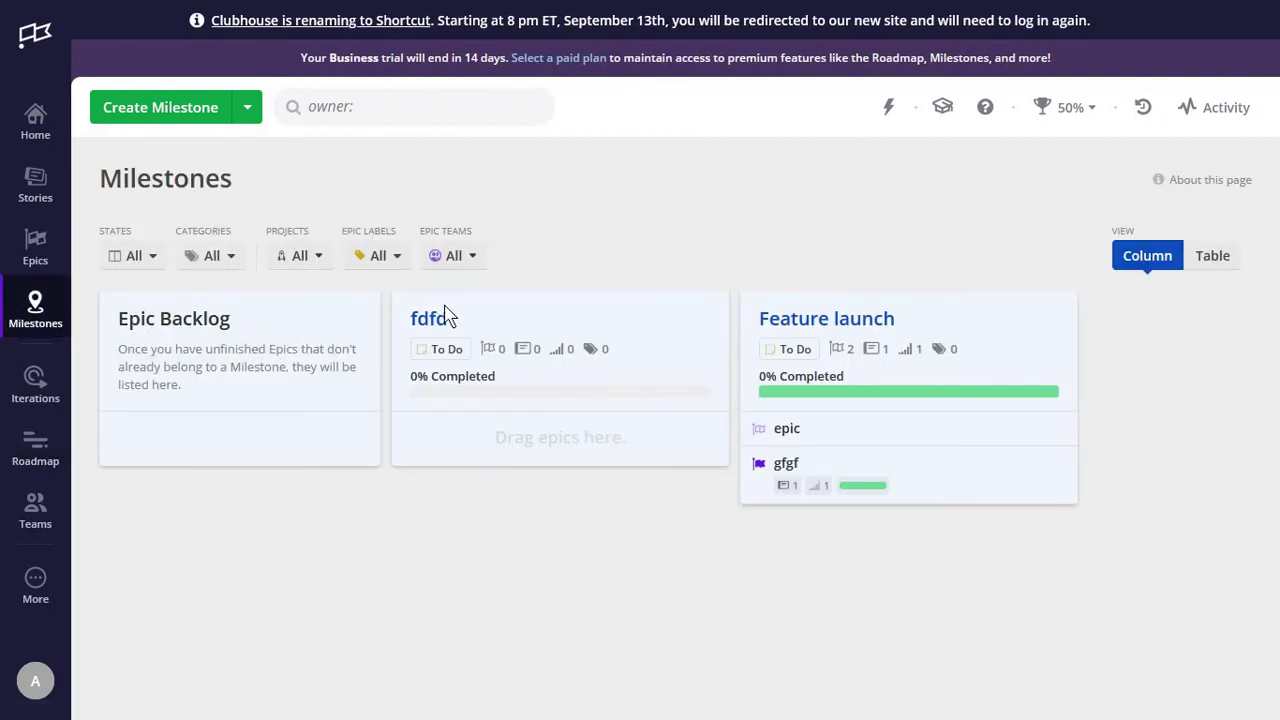
left_click(425, 320)
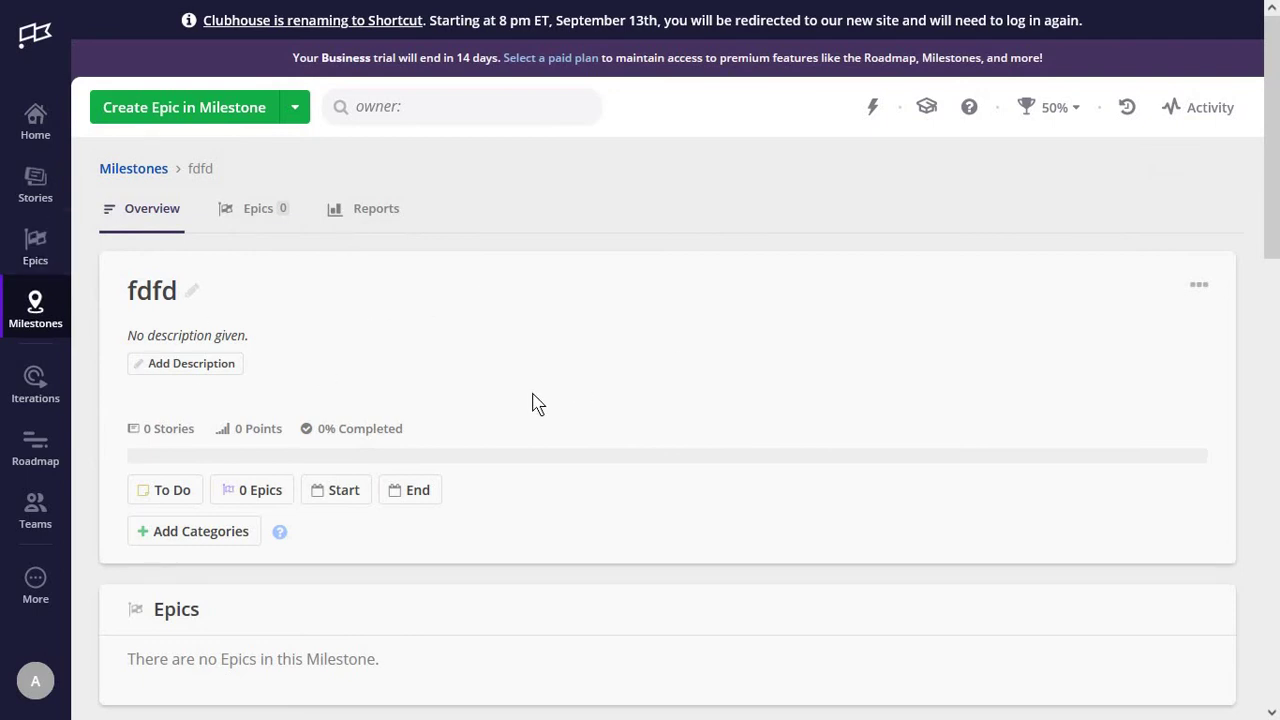
scroll(515, 405, "down", 1)
left_click(333, 396)
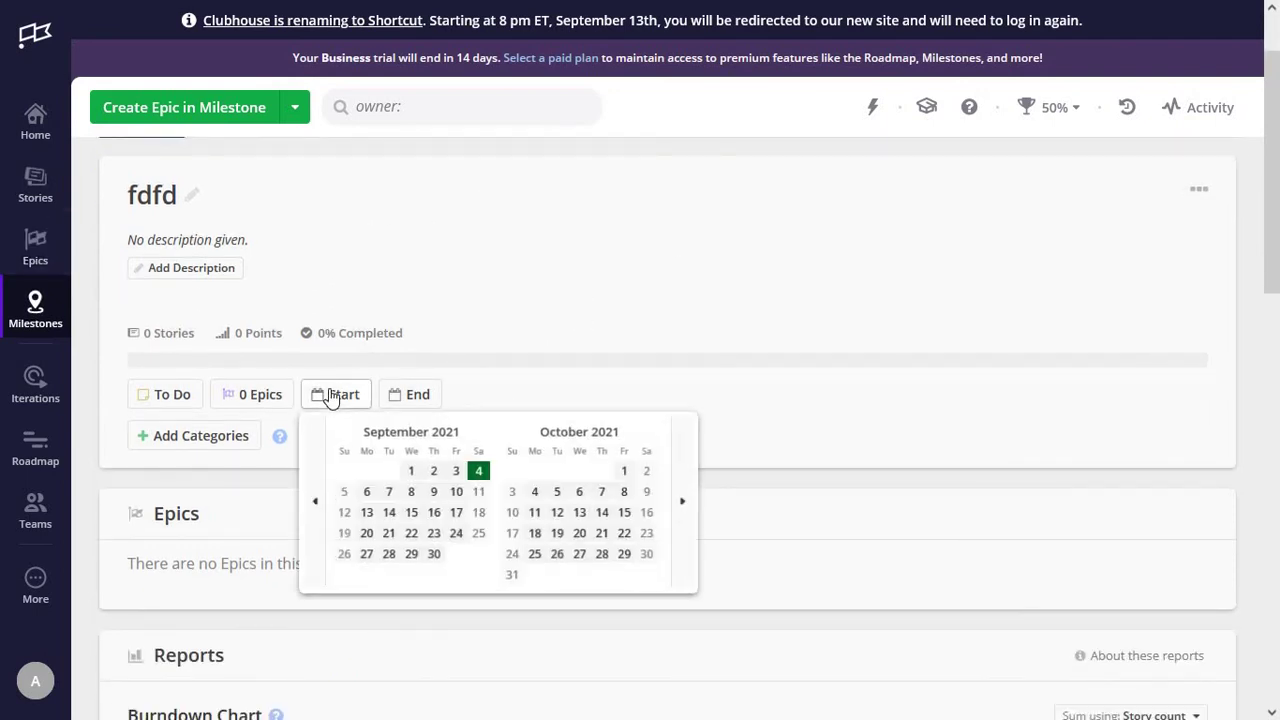
left_click(457, 493)
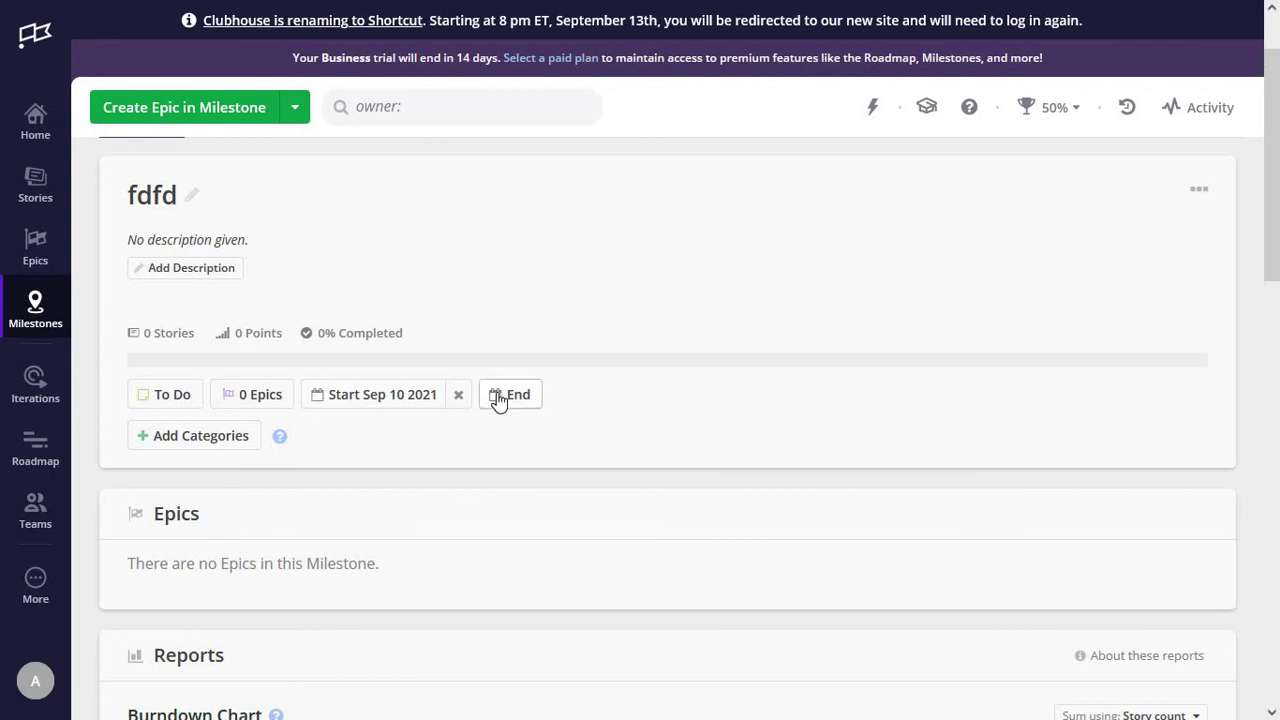
left_click(505, 396)
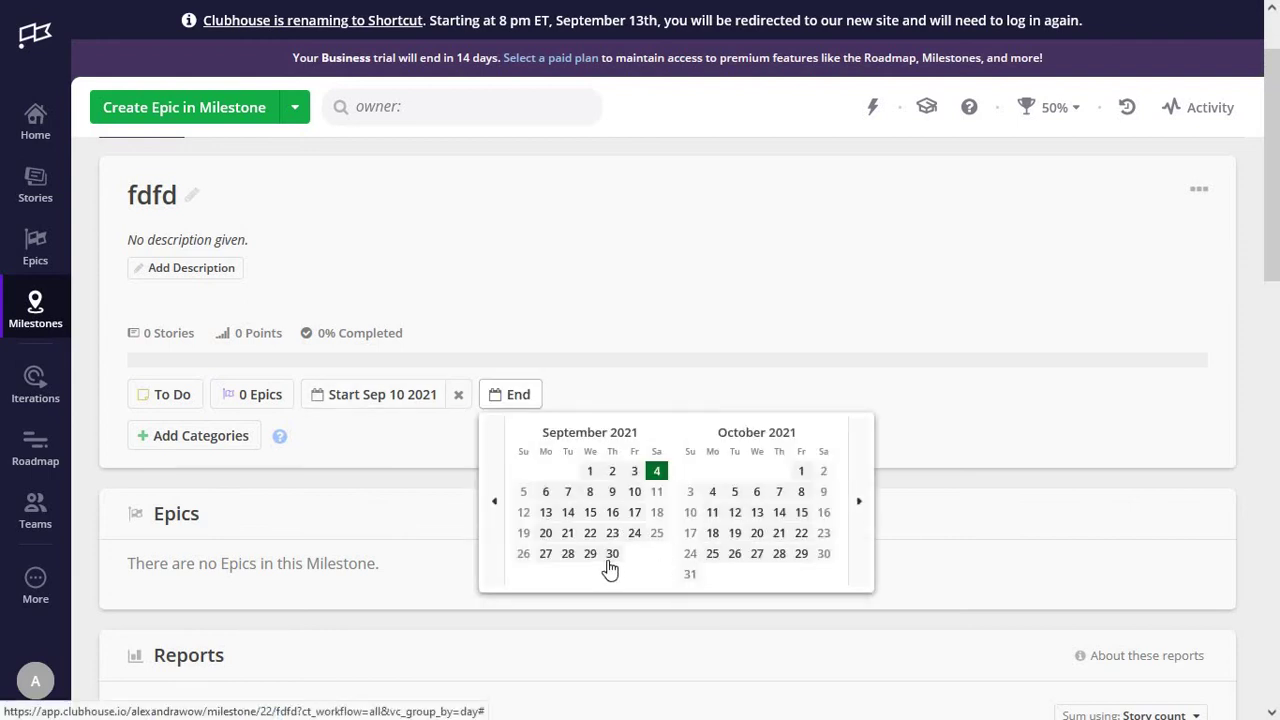
left_click(612, 556)
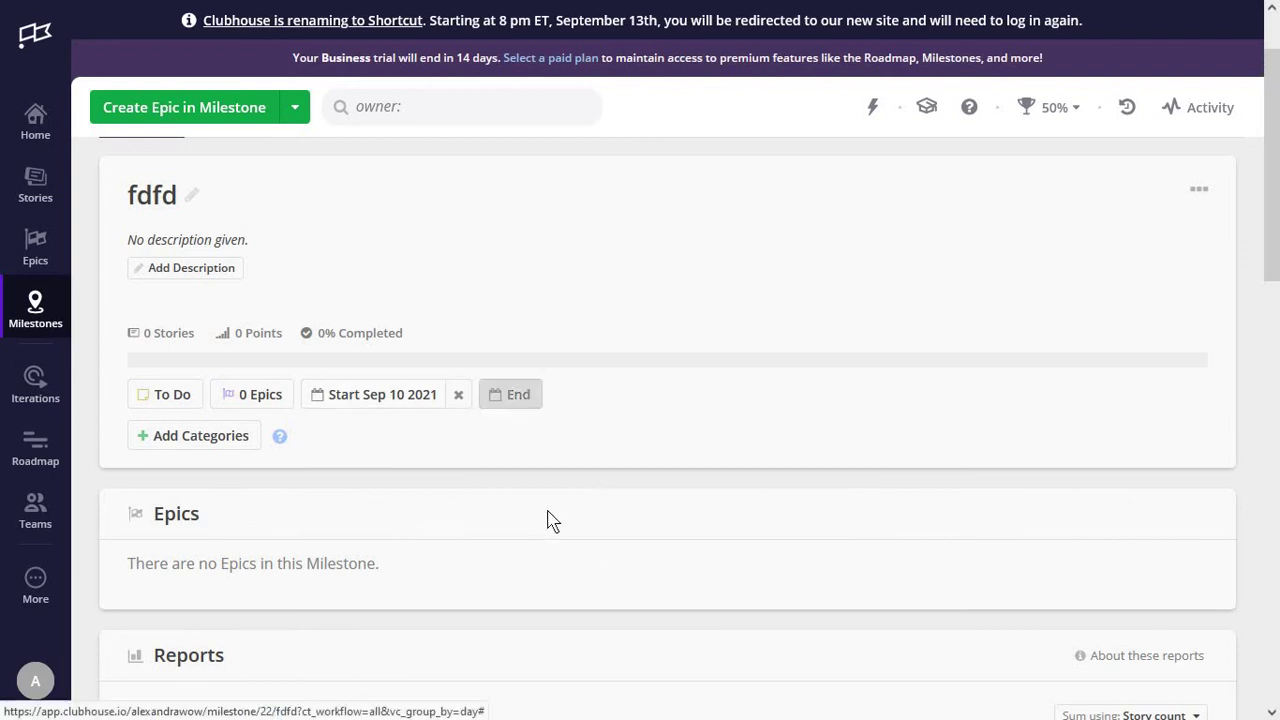
Switch the roadmap timeline from Weeks to Months, then go to the Teams list.
left_click(44, 452)
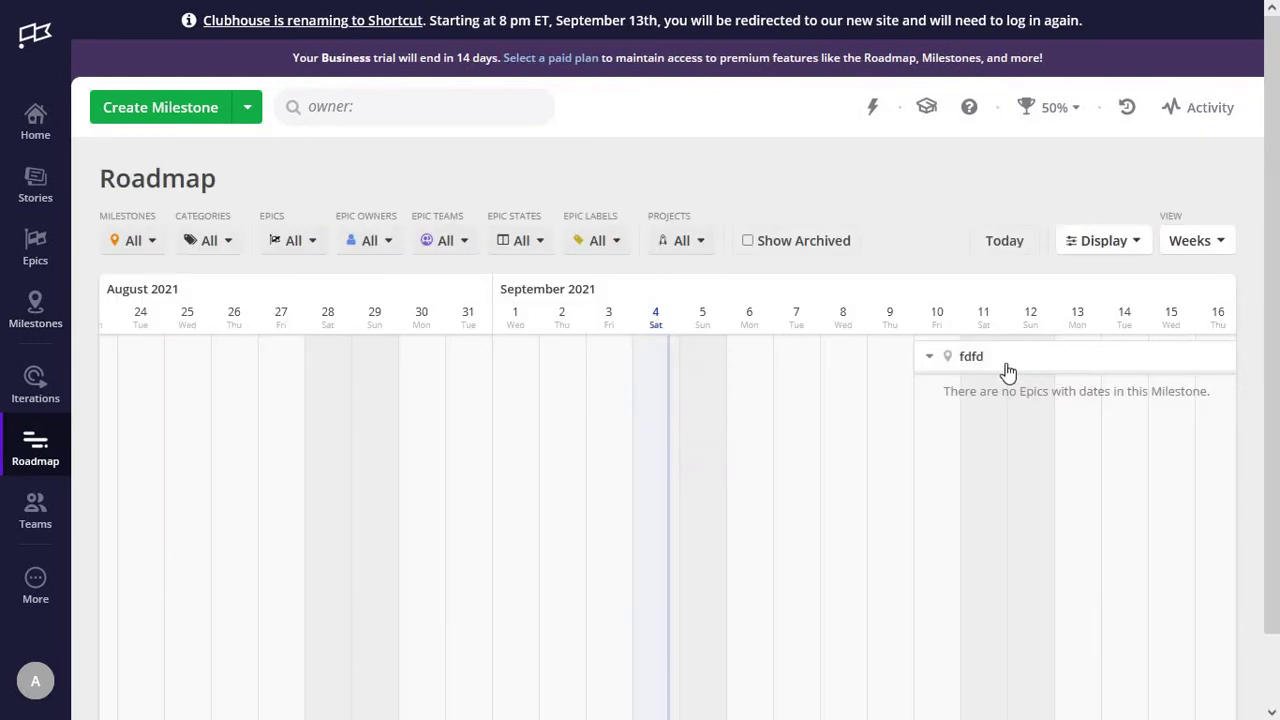
left_click(1196, 242)
left_click(1155, 330)
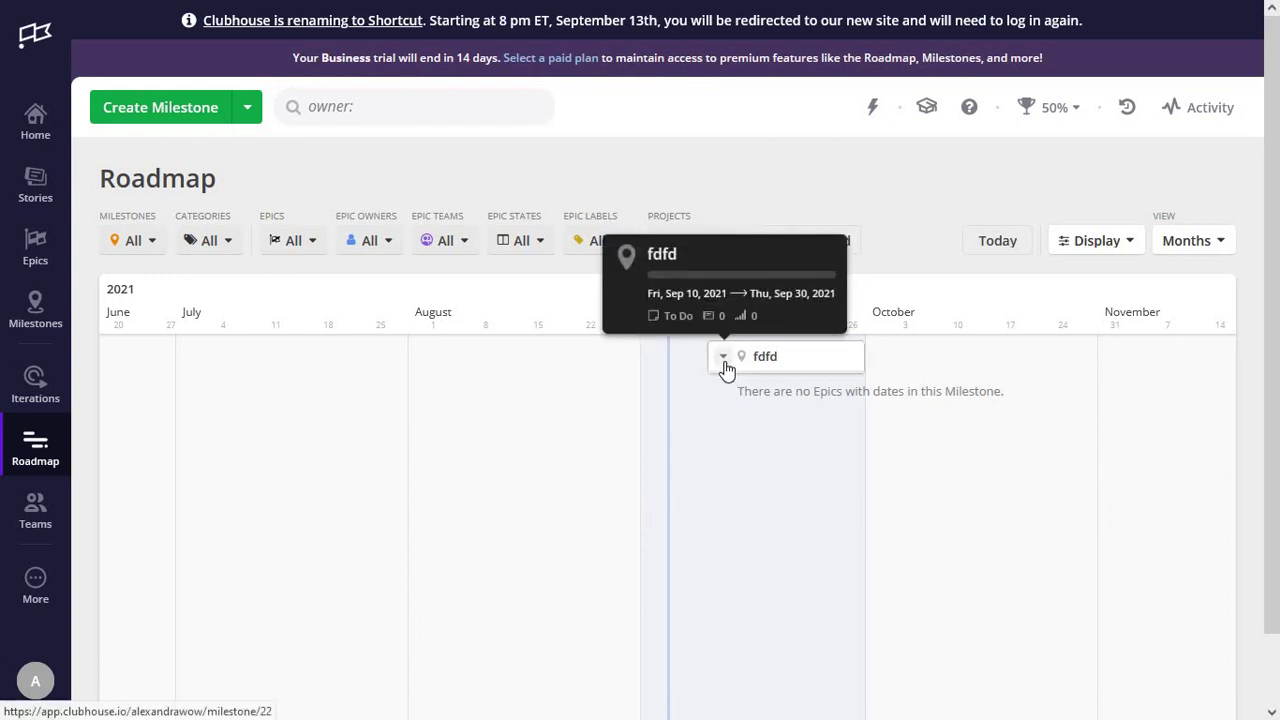
left_click(35, 508)
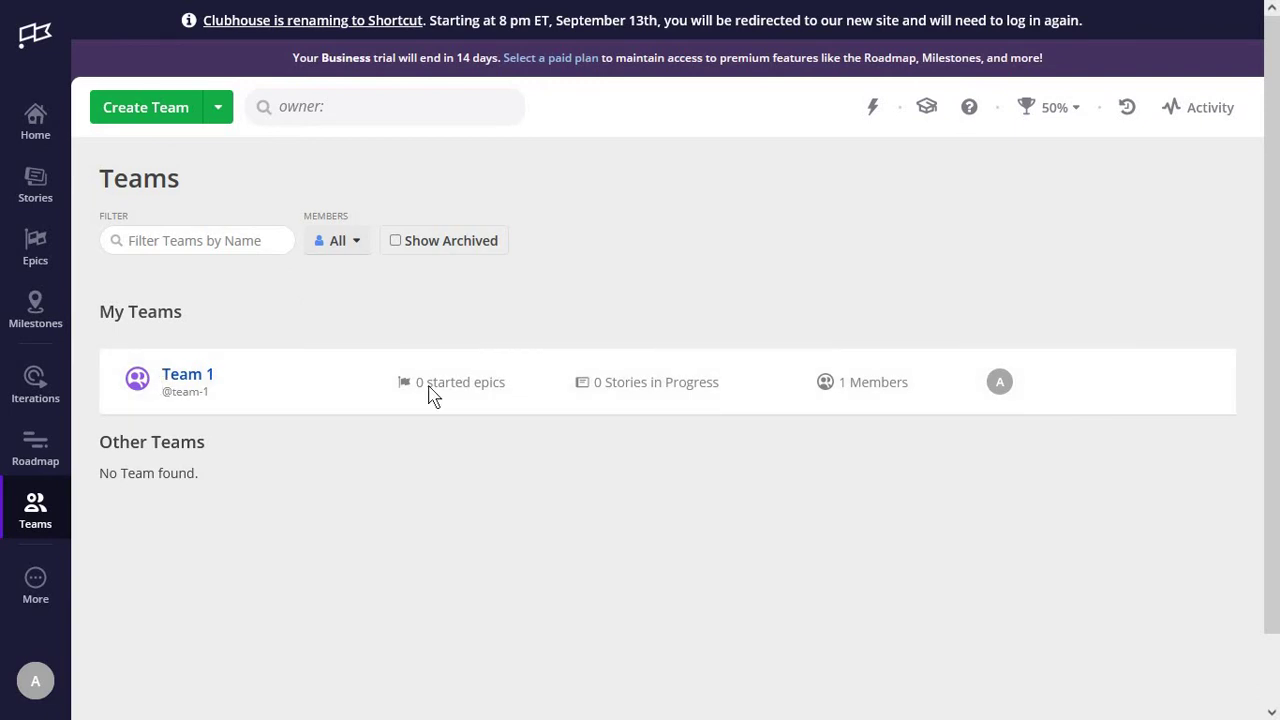
Create a team named Marketing with mention name 'marketing'.
scroll(443, 390, "down", 1)
scroll(443, 394, "up", 1)
left_click(145, 107)
left_click(309, 324)
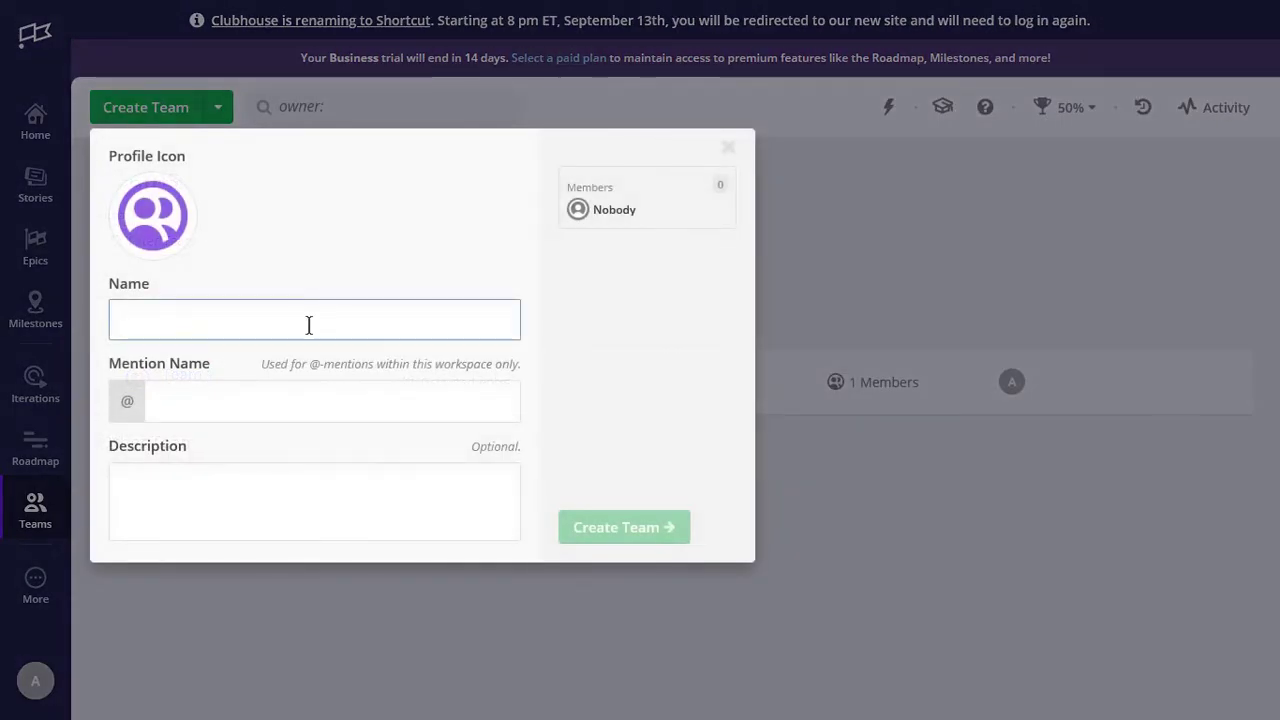
left_click(314, 389)
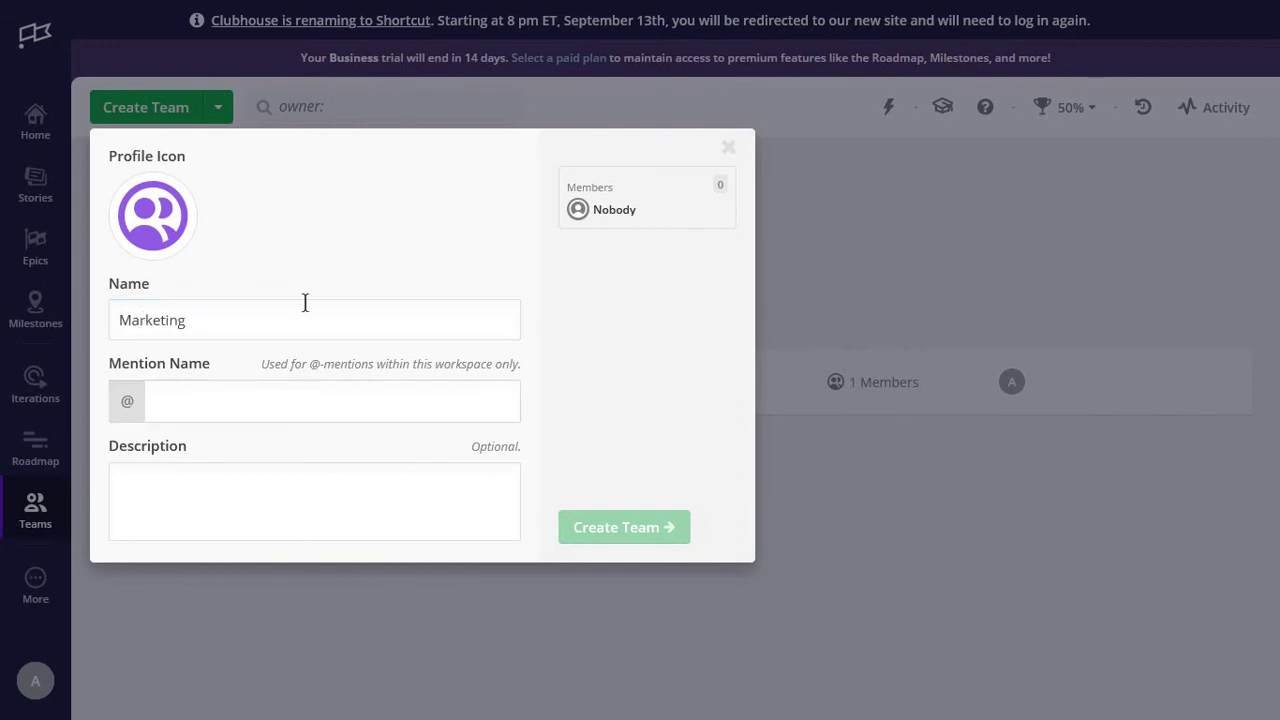
type("marketing")
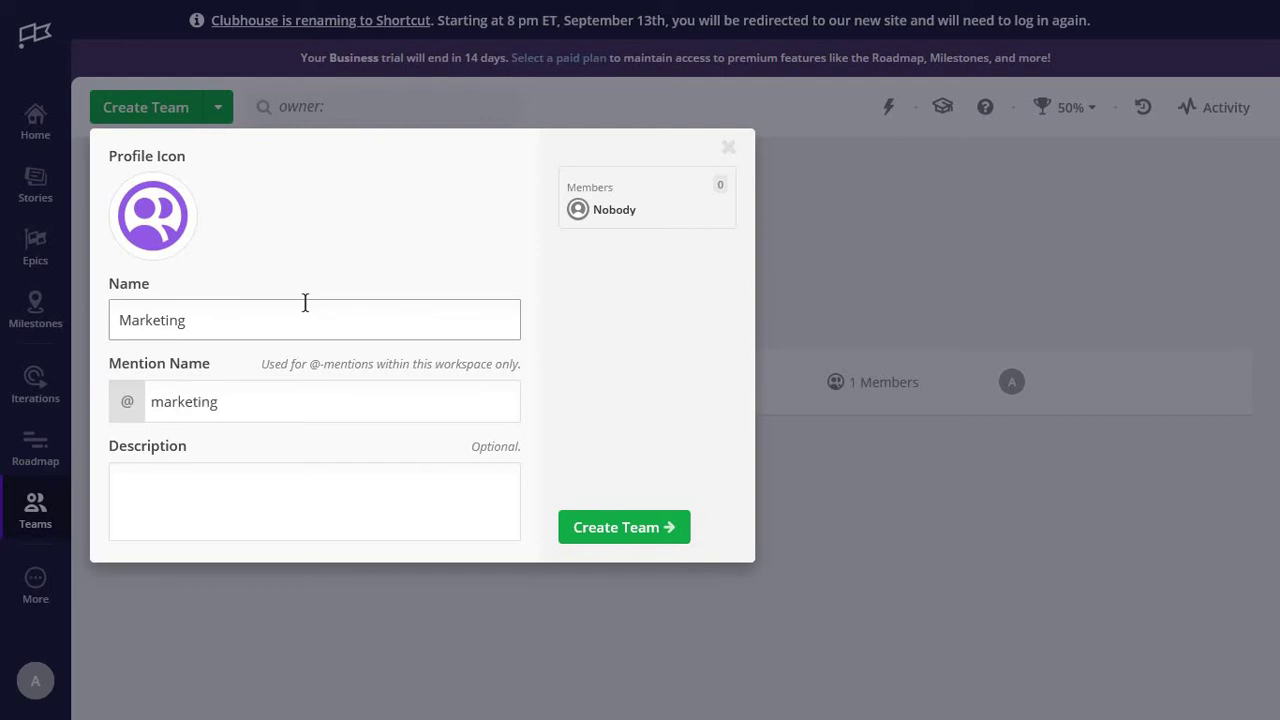
left_click(610, 533)
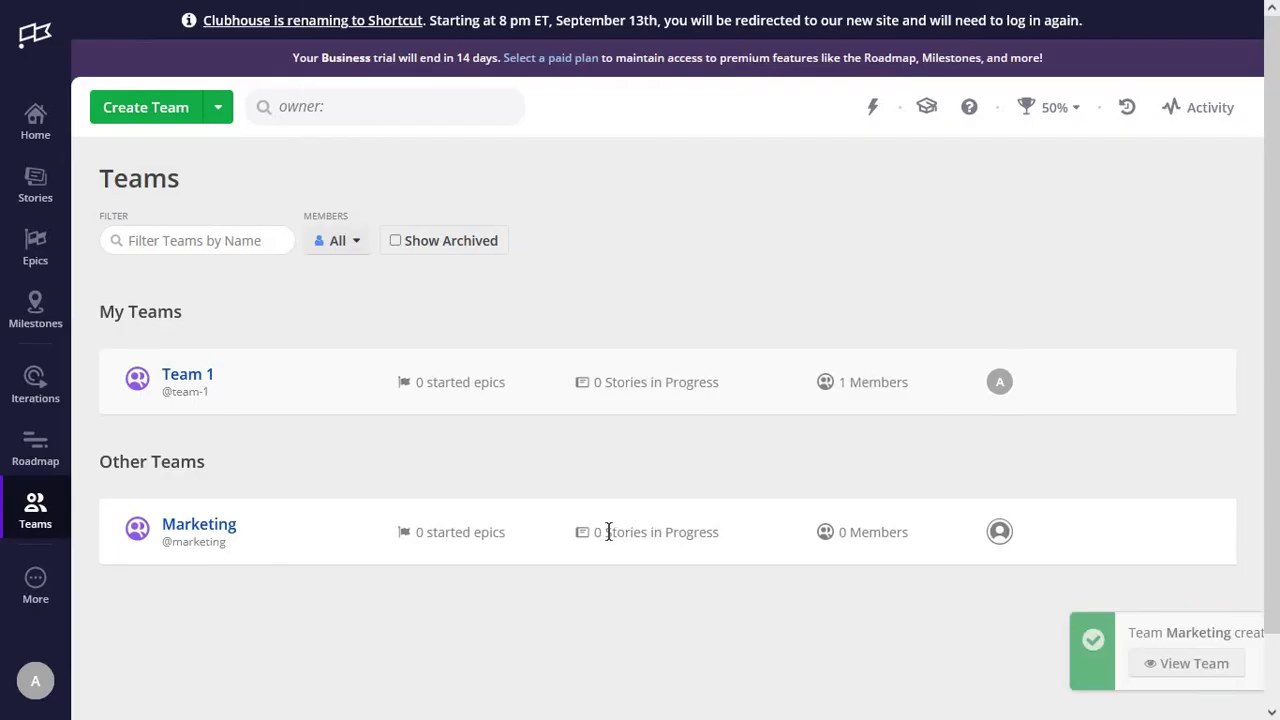
Open the Marketing team page, cancel profile edits and member changes, then return to Stories.
left_click(203, 537)
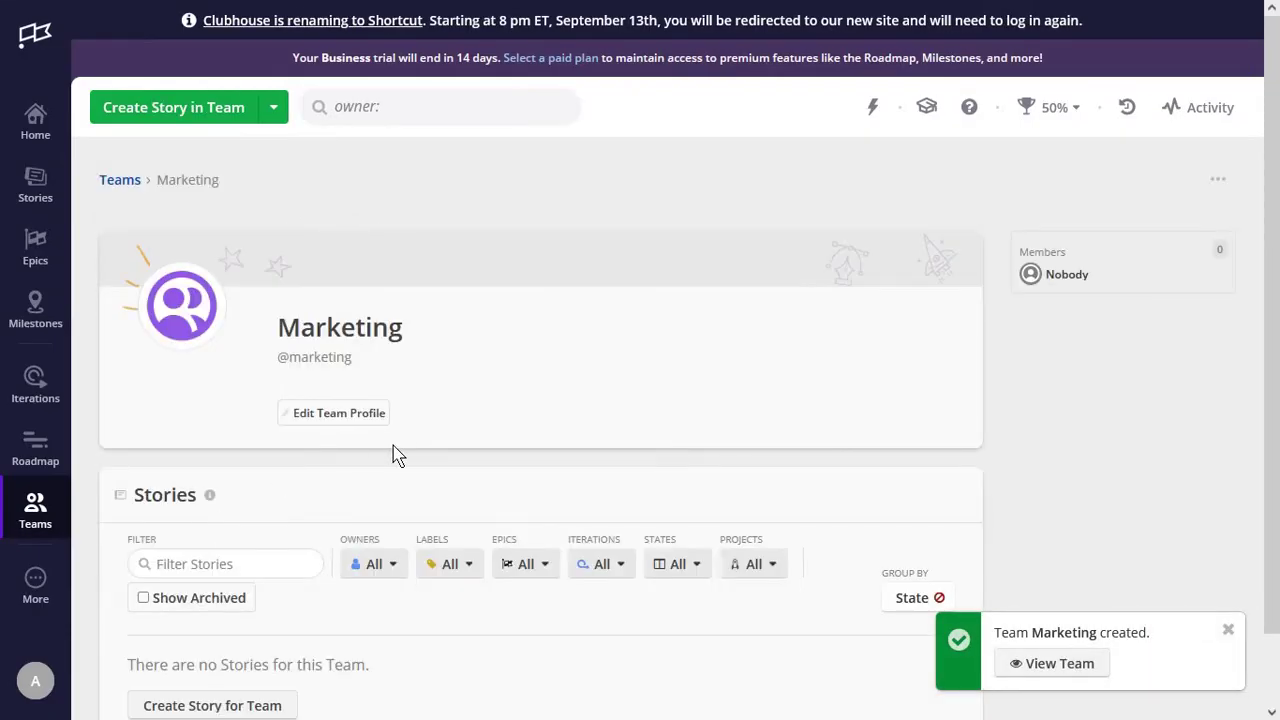
left_click(331, 343)
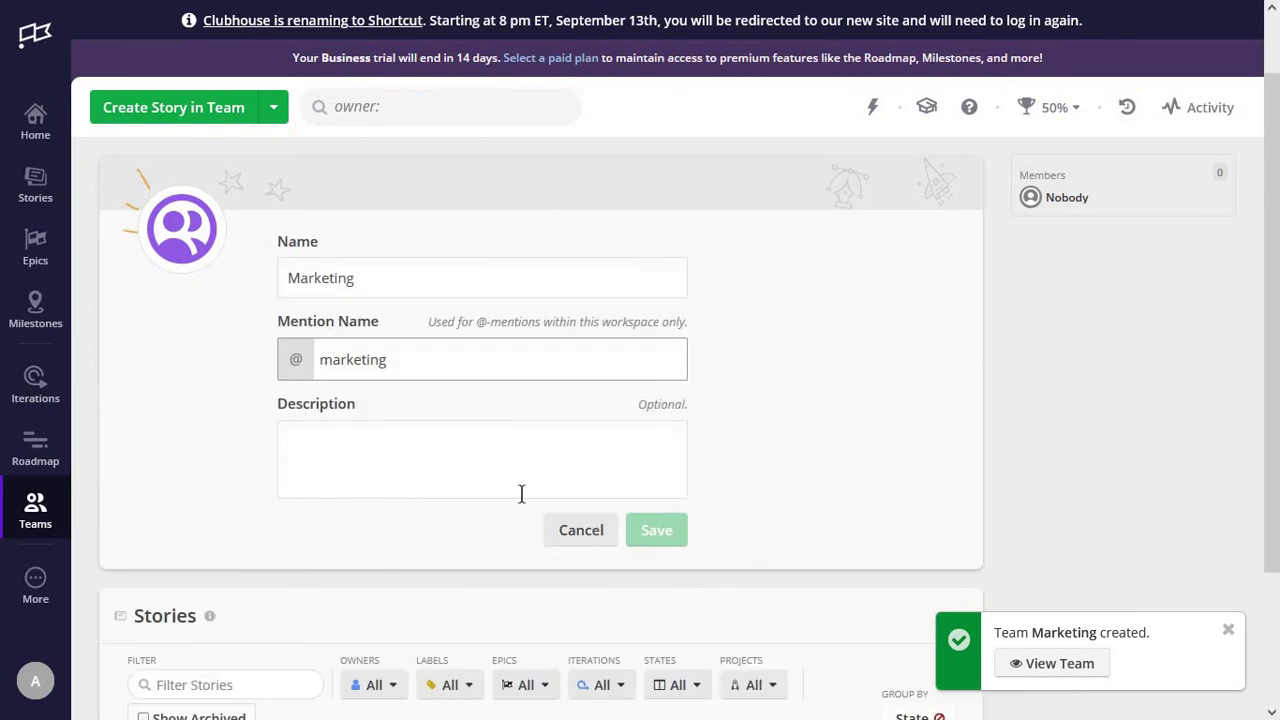
left_click(588, 535)
left_click(1100, 199)
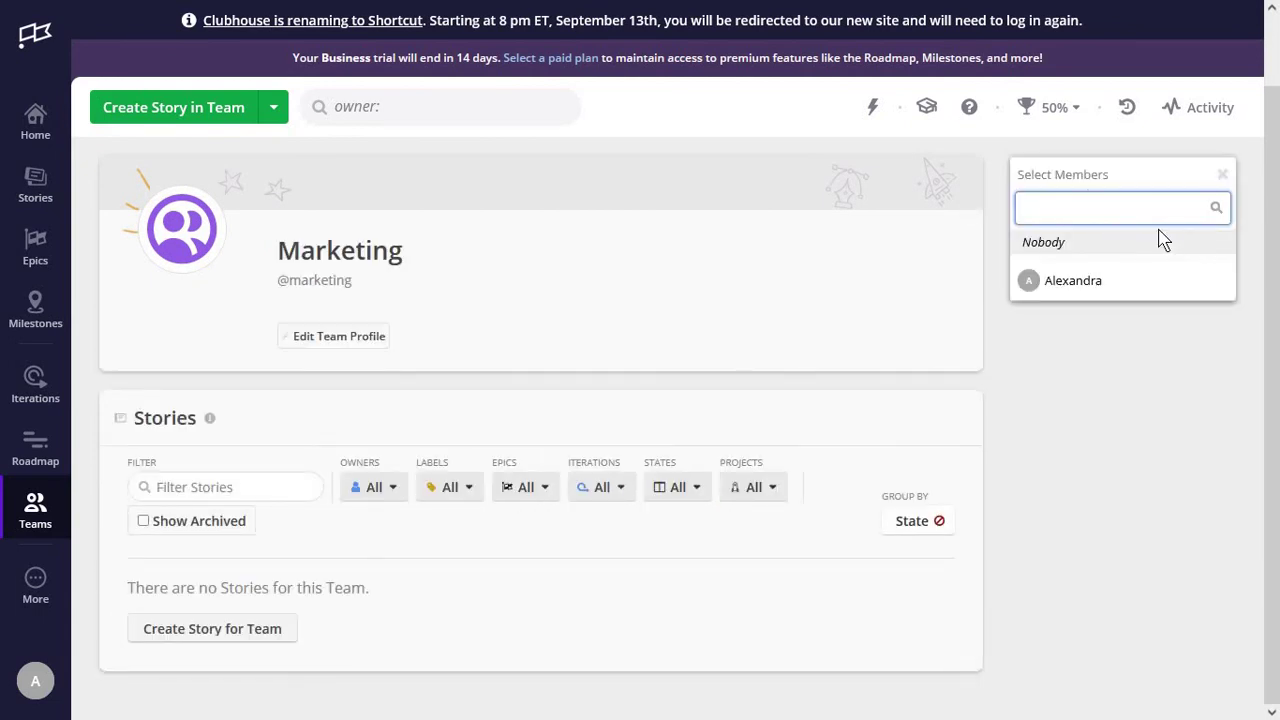
left_click(912, 356)
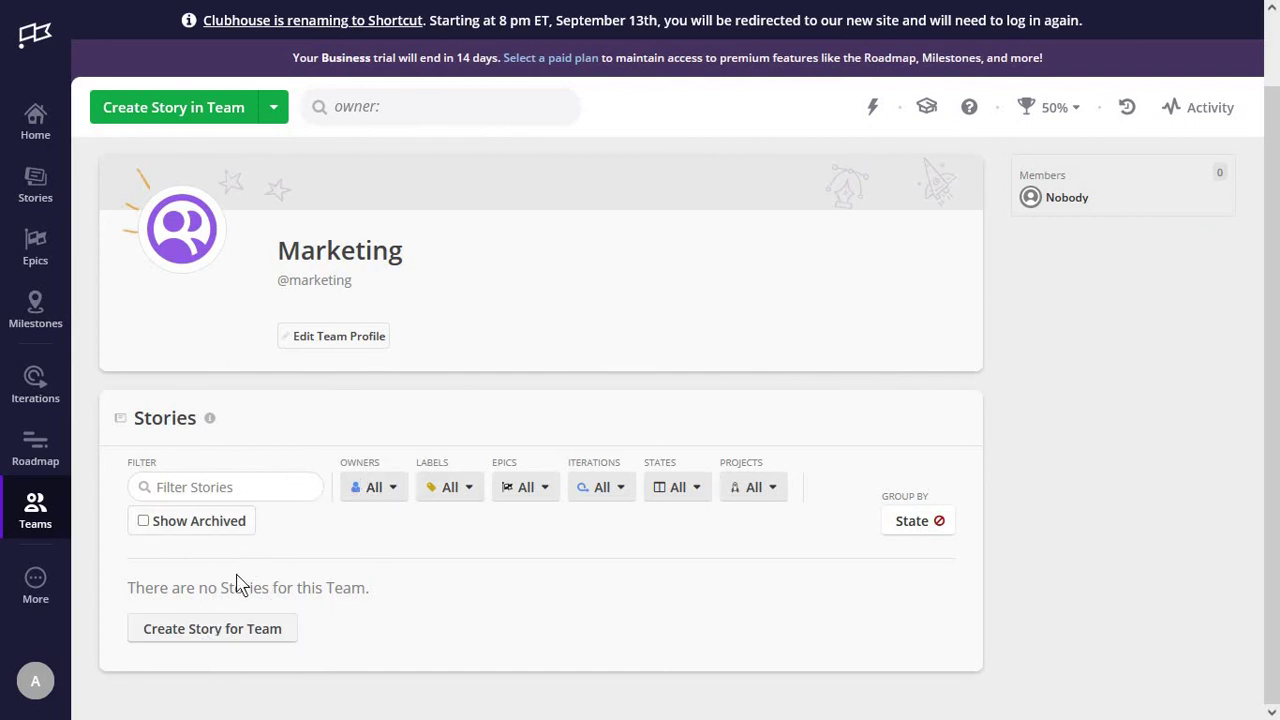
left_click(36, 190)
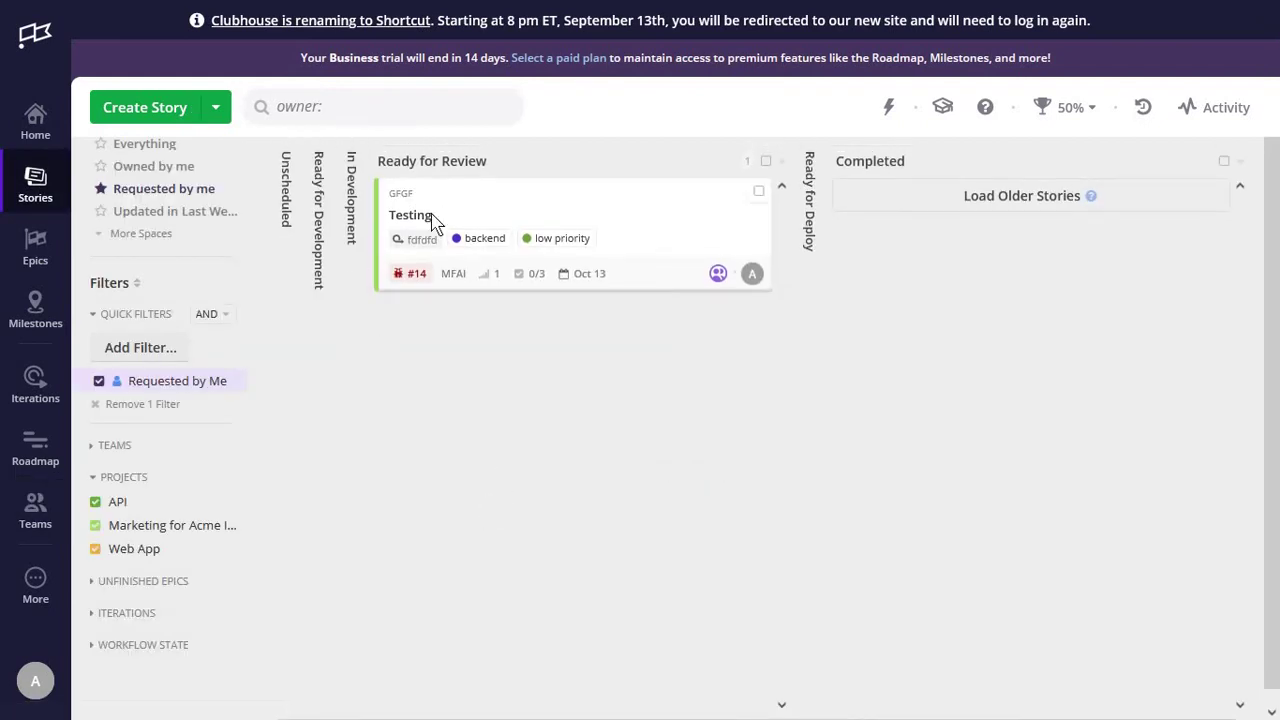
Set the Testing story's team to Marketing.
left_click(432, 218)
left_click(961, 317)
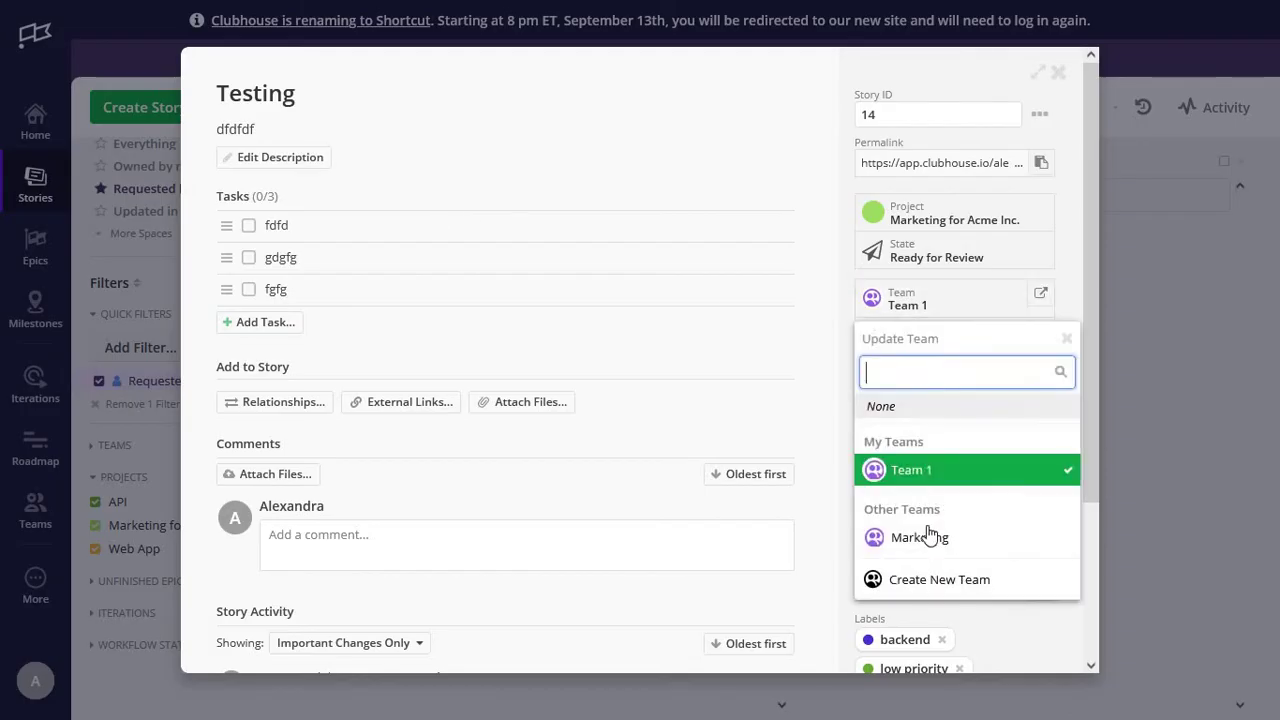
left_click(1103, 363)
left_click(1103, 363)
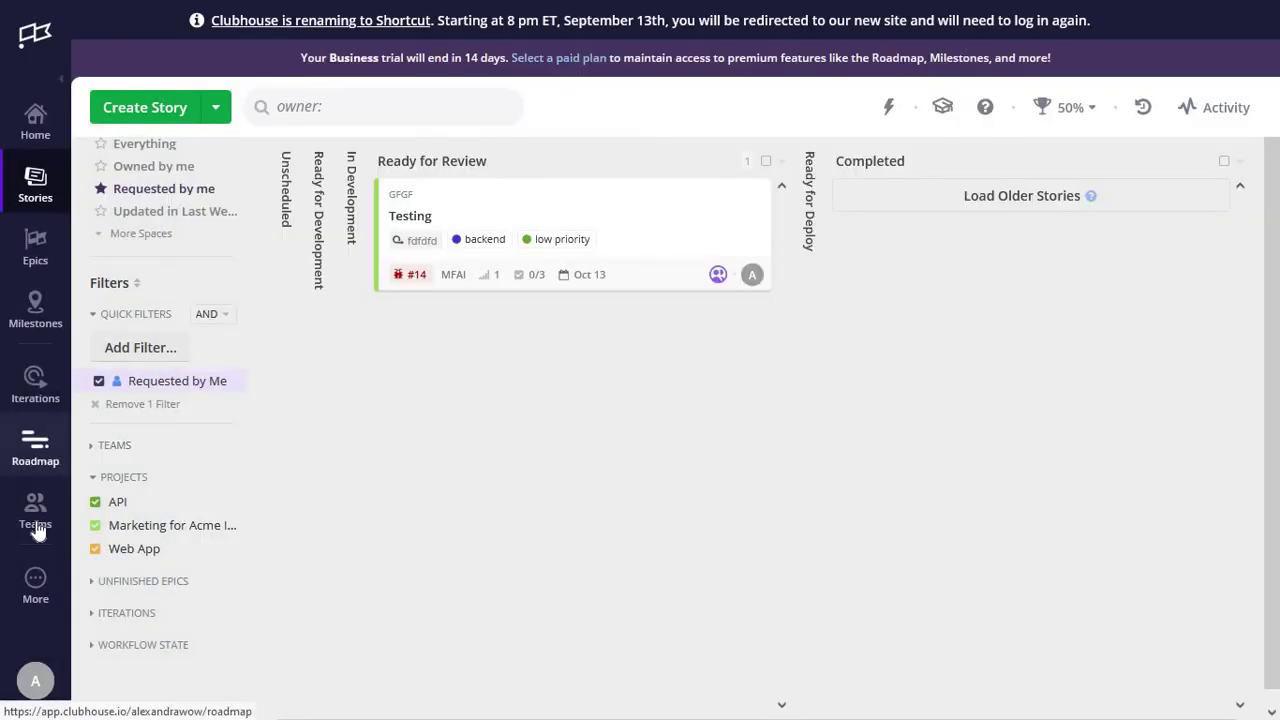
Check the Marketing team's page, then visit the Projects and Labels pages.
left_click(36, 512)
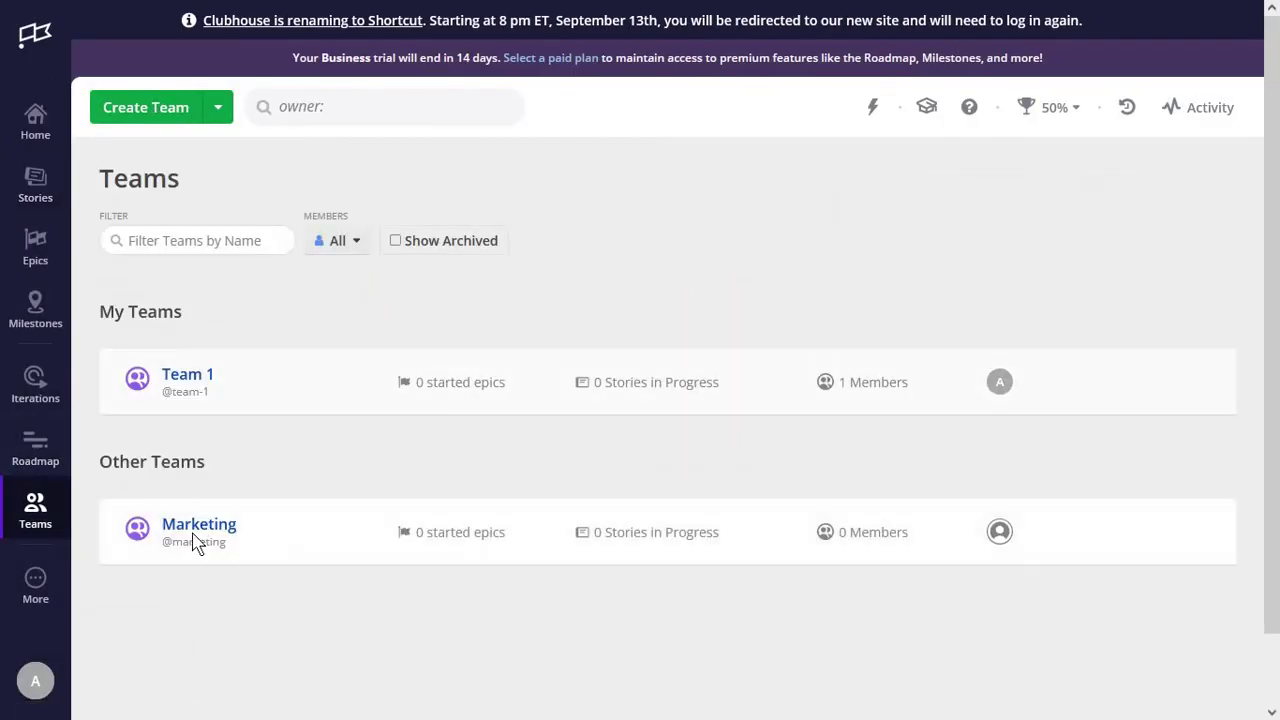
left_click(196, 528)
scroll(195, 540, "down", 2)
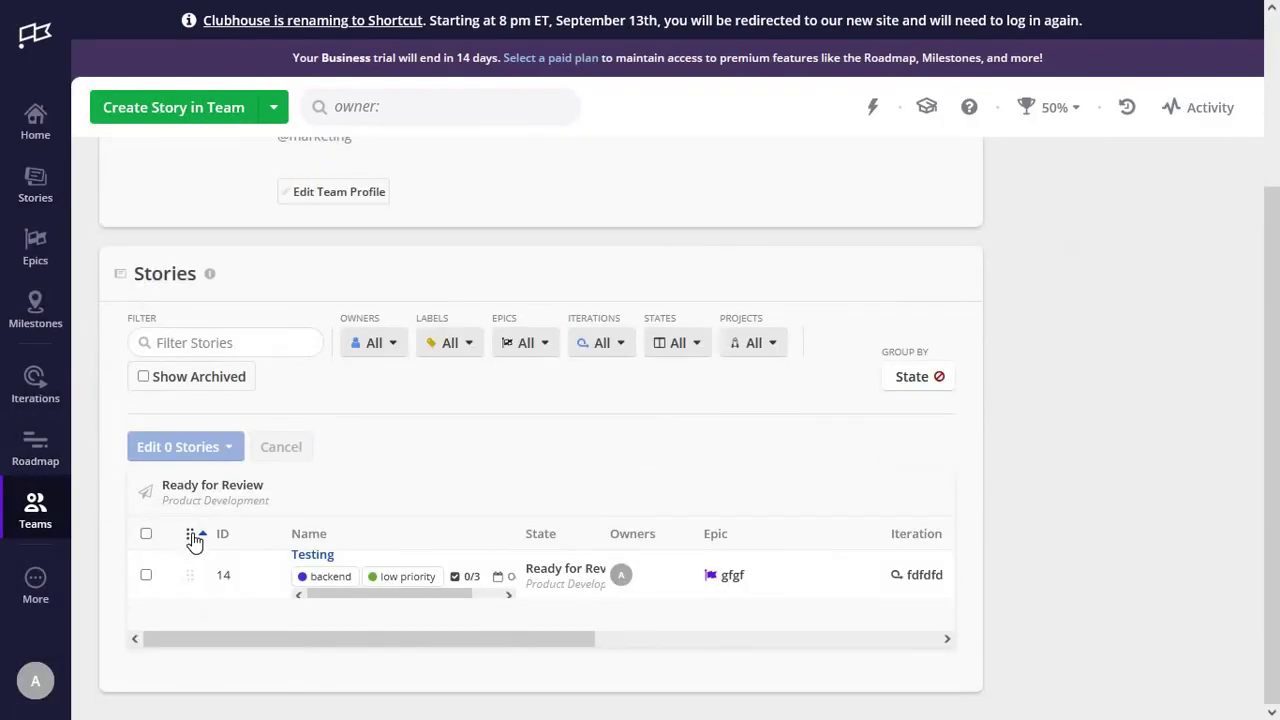
left_click(35, 585)
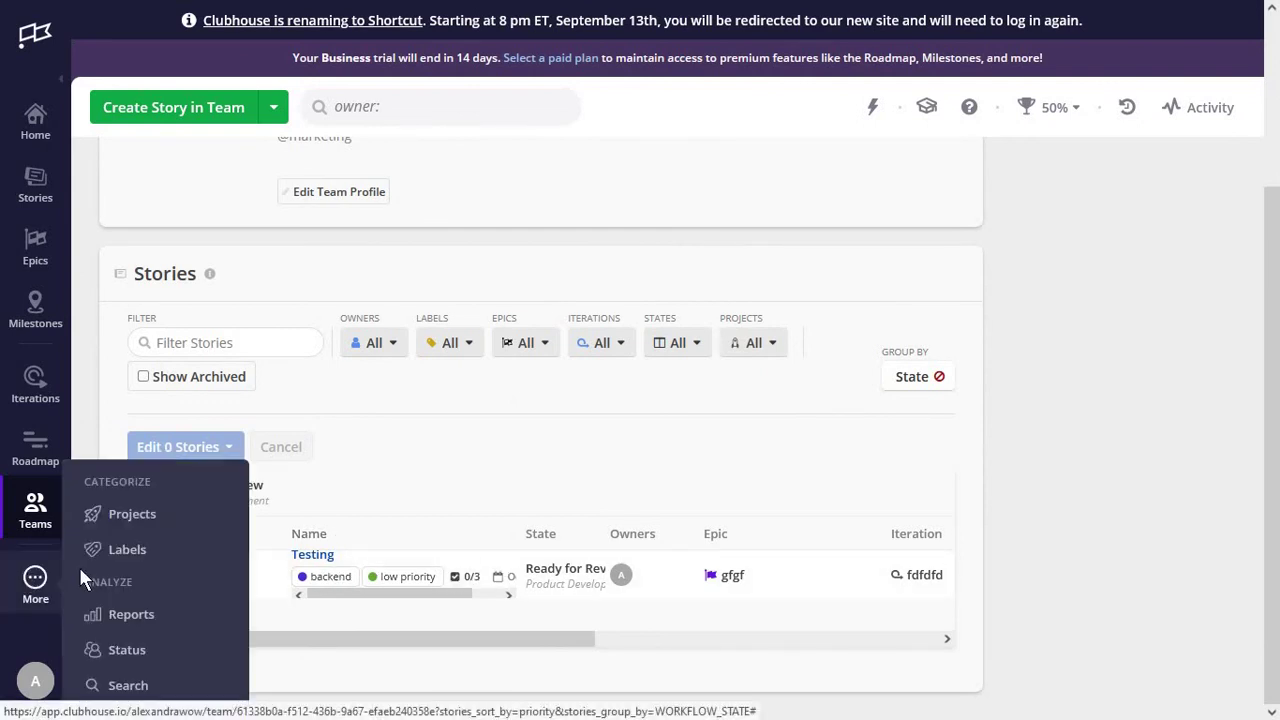
left_click(130, 516)
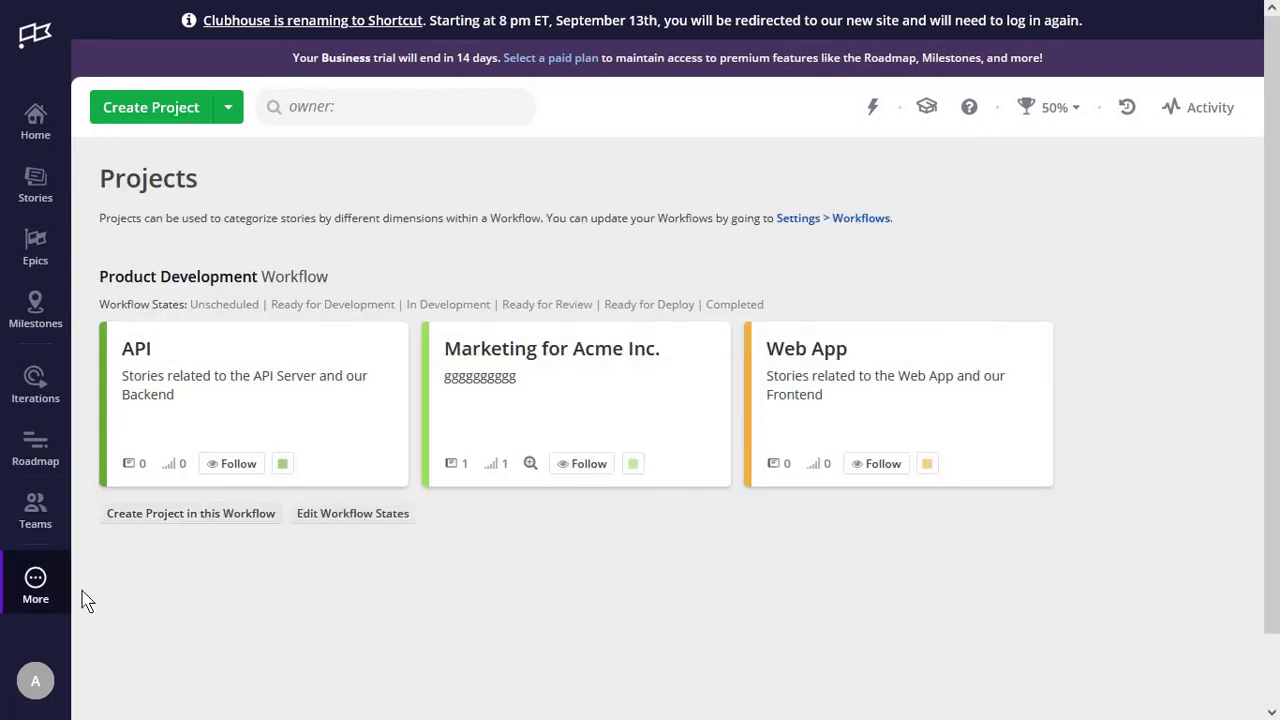
left_click(35, 588)
left_click(107, 558)
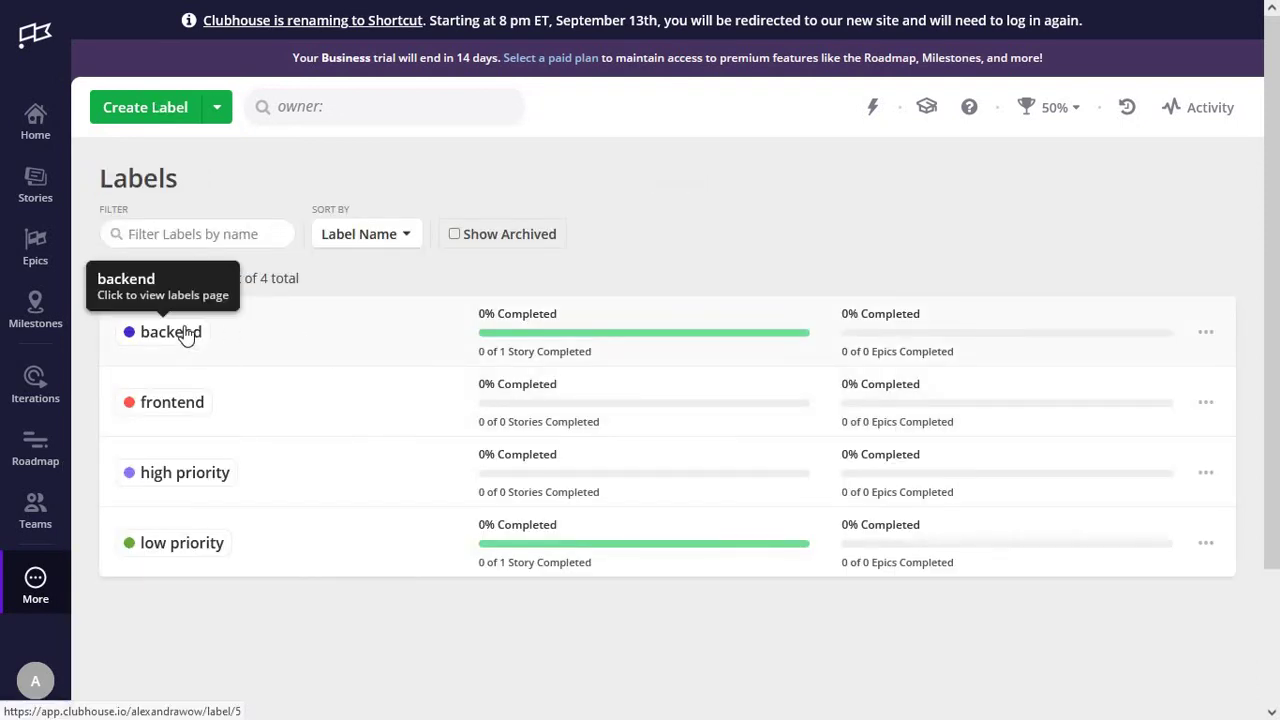
Create a new label named 'urgent' with the red colour.
left_click(172, 108)
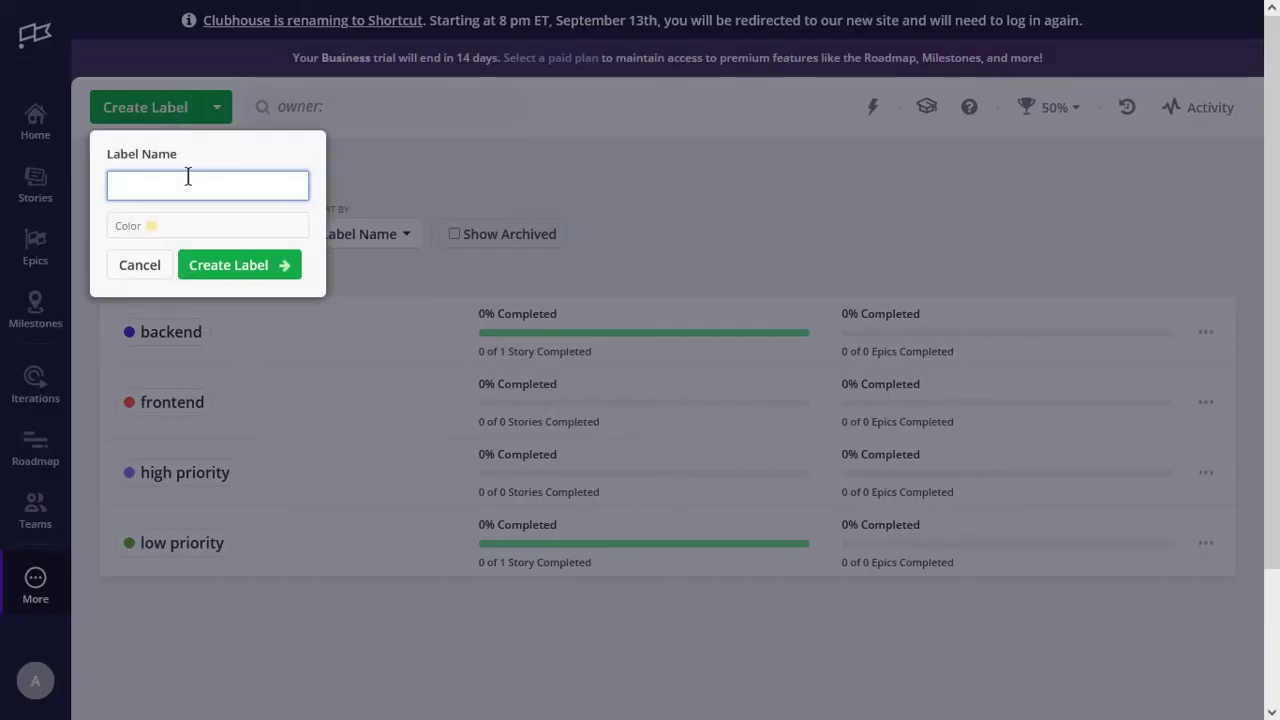
type("urgent")
left_click(185, 226)
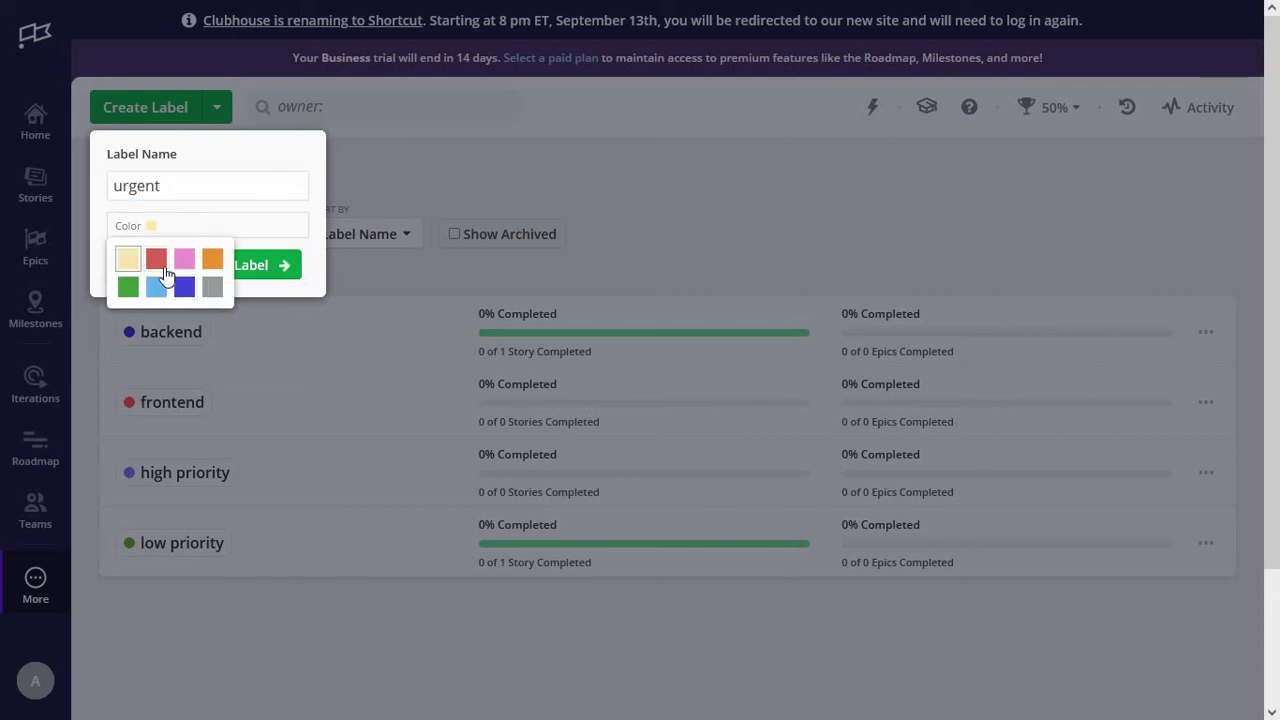
left_click(155, 260)
left_click(207, 280)
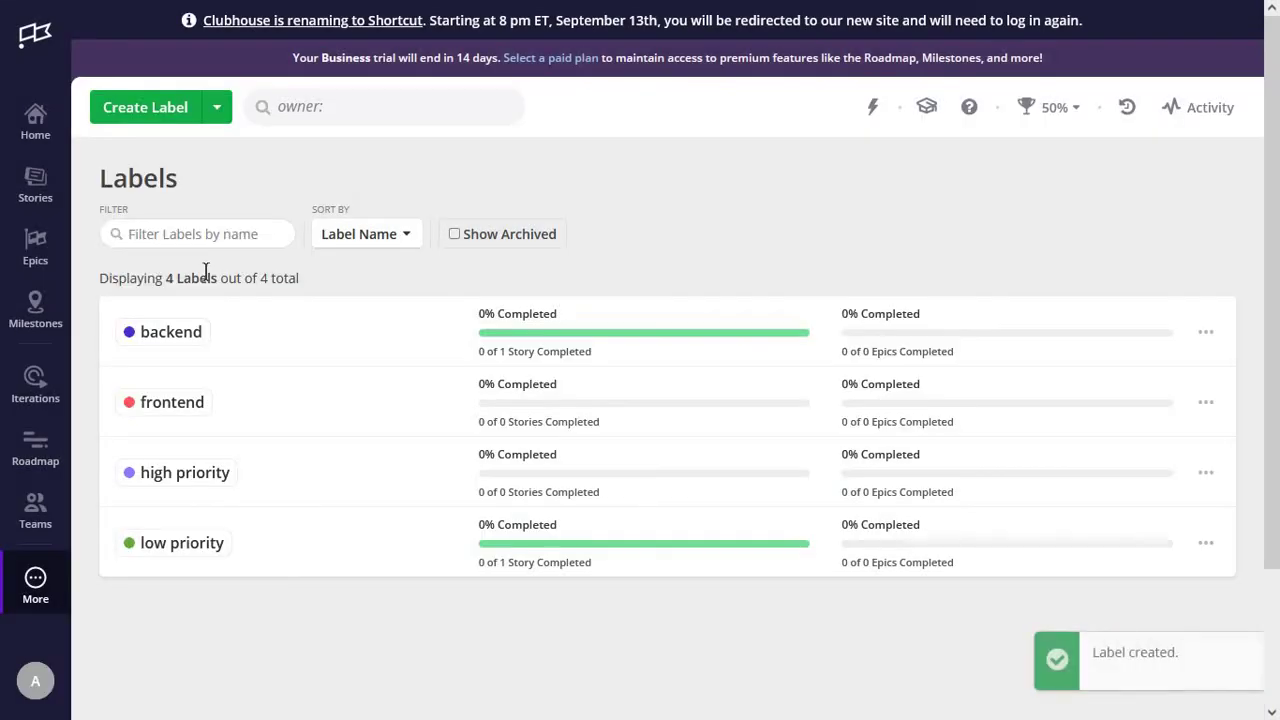
scroll(200, 486, "down", 1)
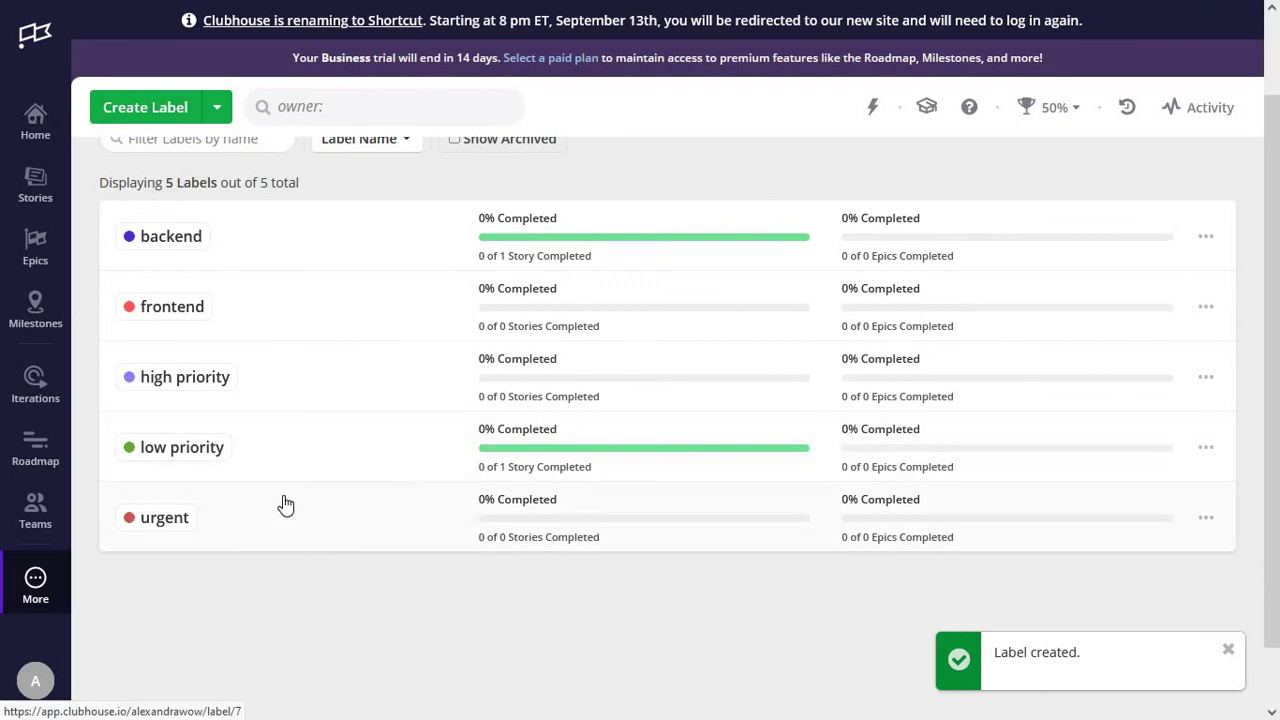
left_click(22, 612)
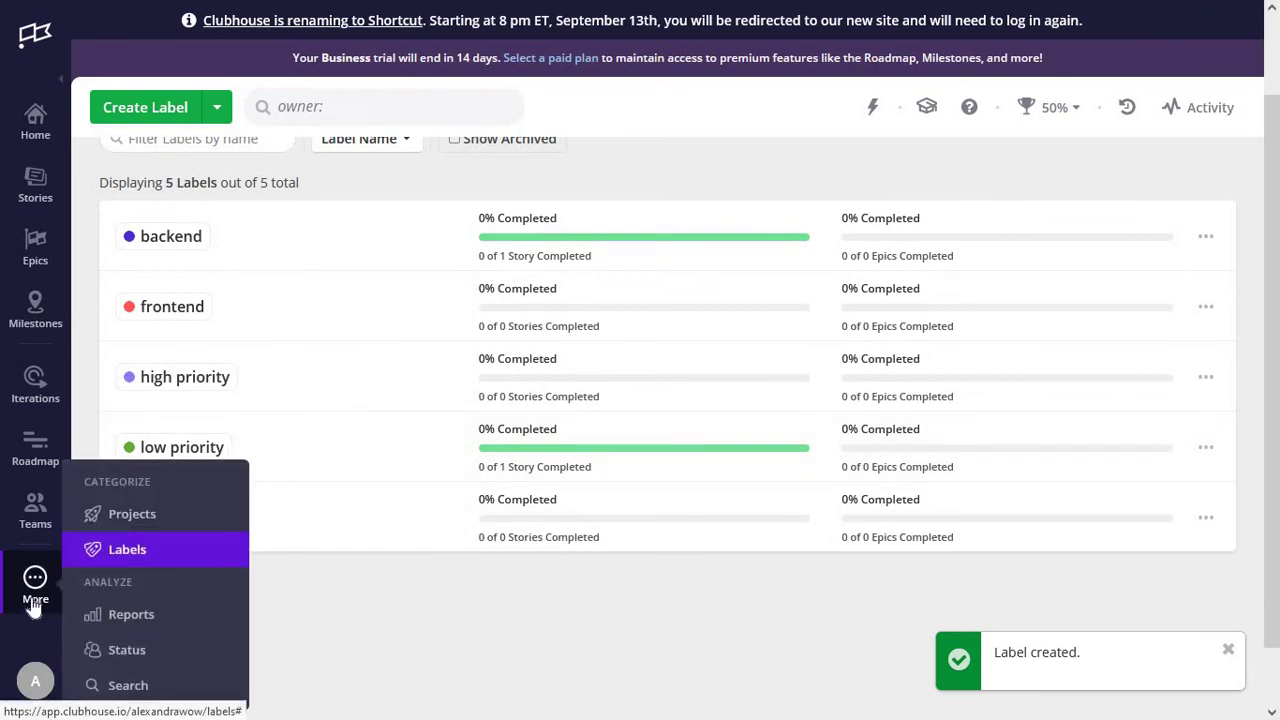
Open the Reports page from the sidebar's extra sections.
scroll(32, 605, "down", 1)
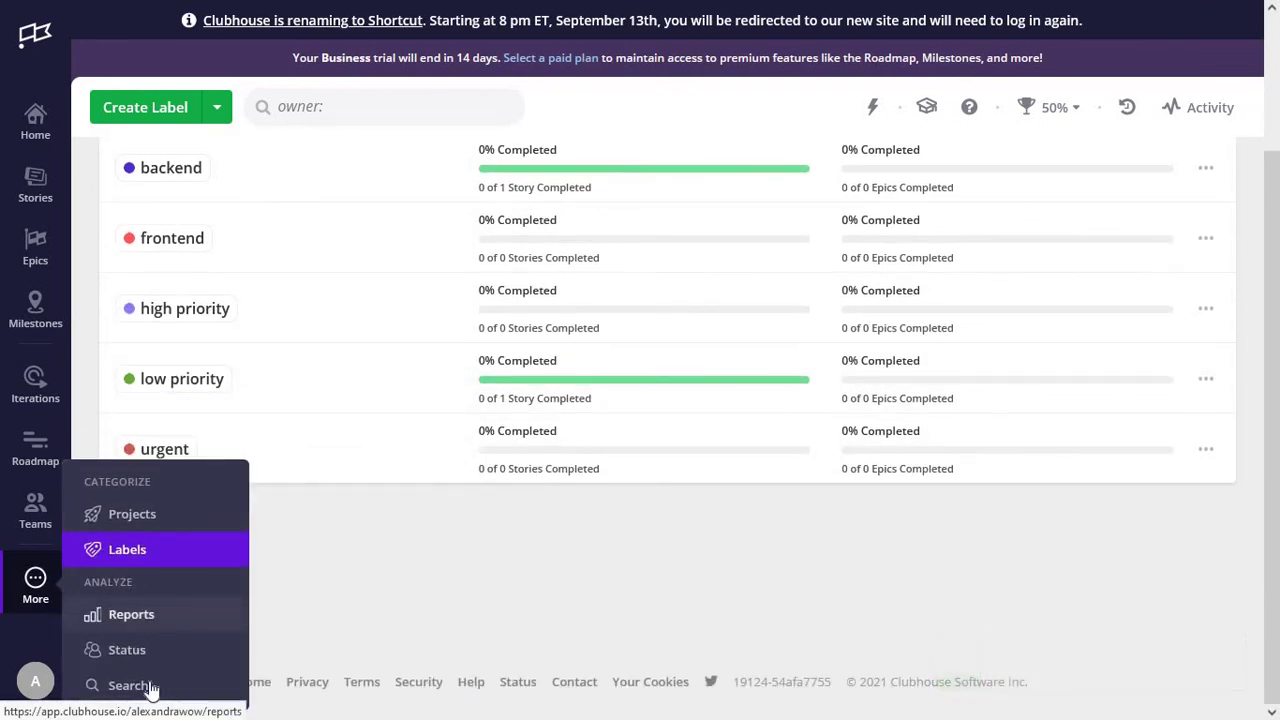
left_click(171, 615)
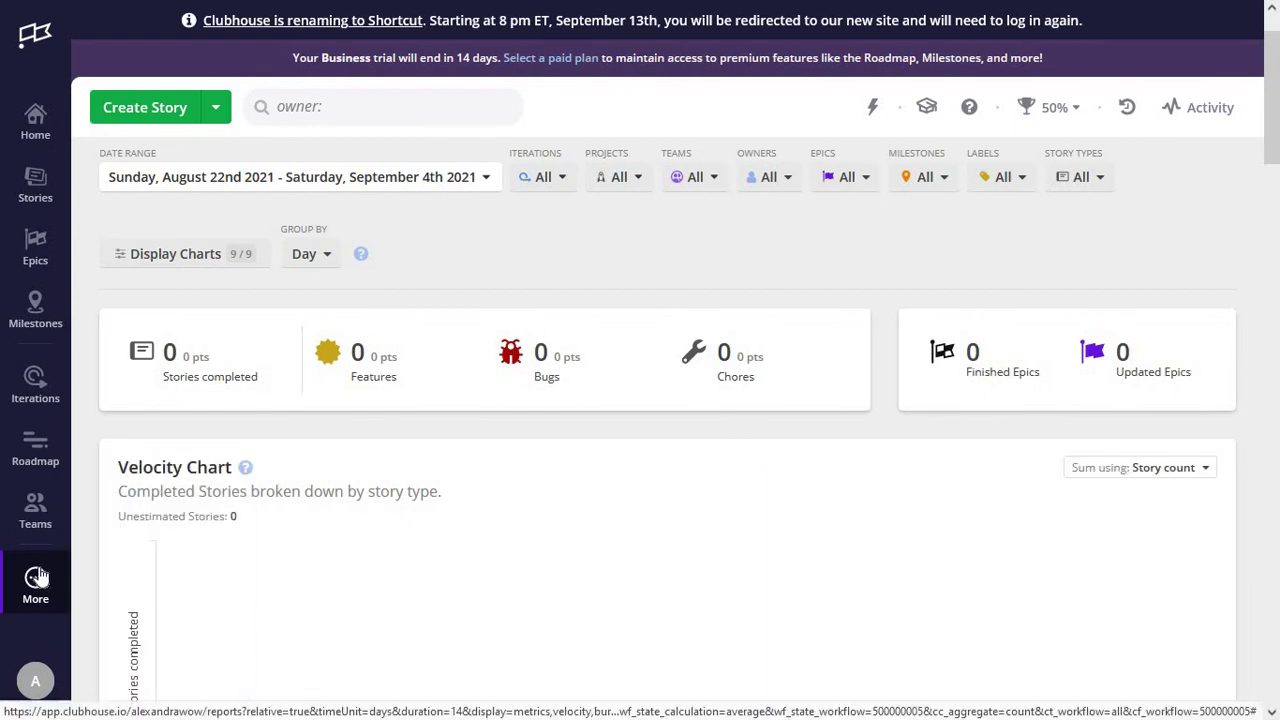
Open the Status overview to see each member's stories grouped by workflow state.
mouse_move(37, 582)
left_click(127, 655)
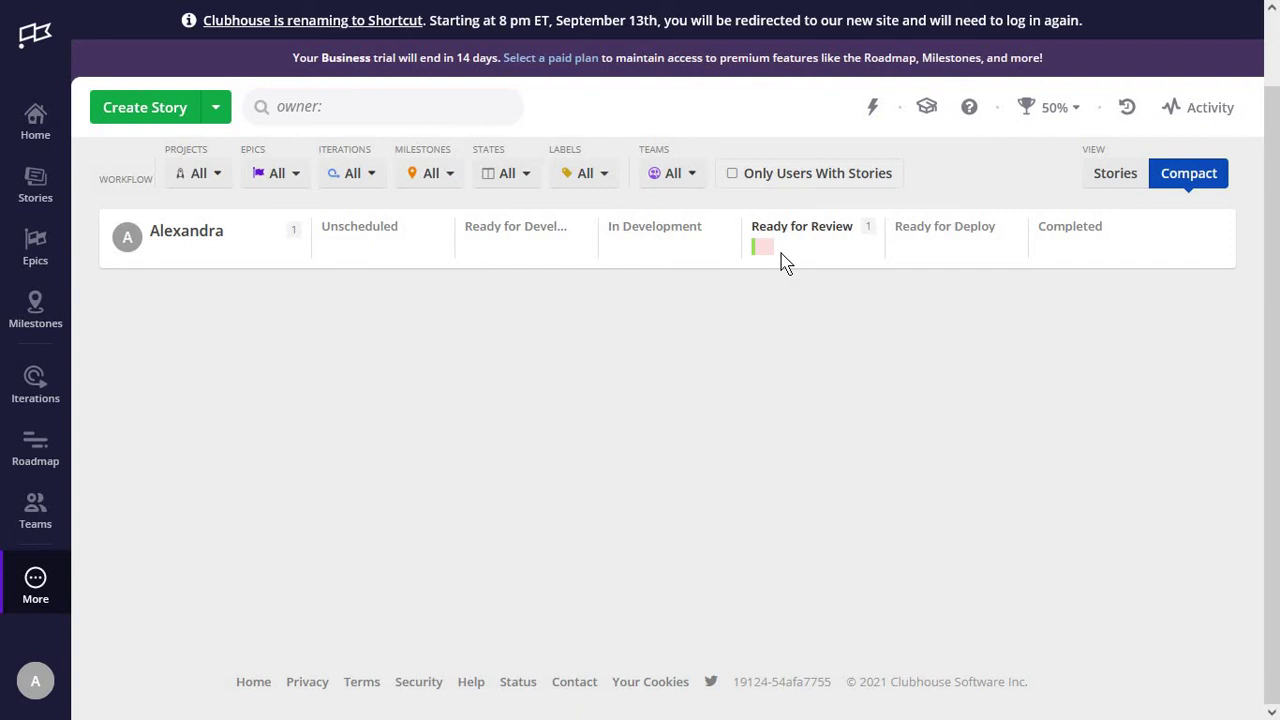
mouse_move(773, 260)
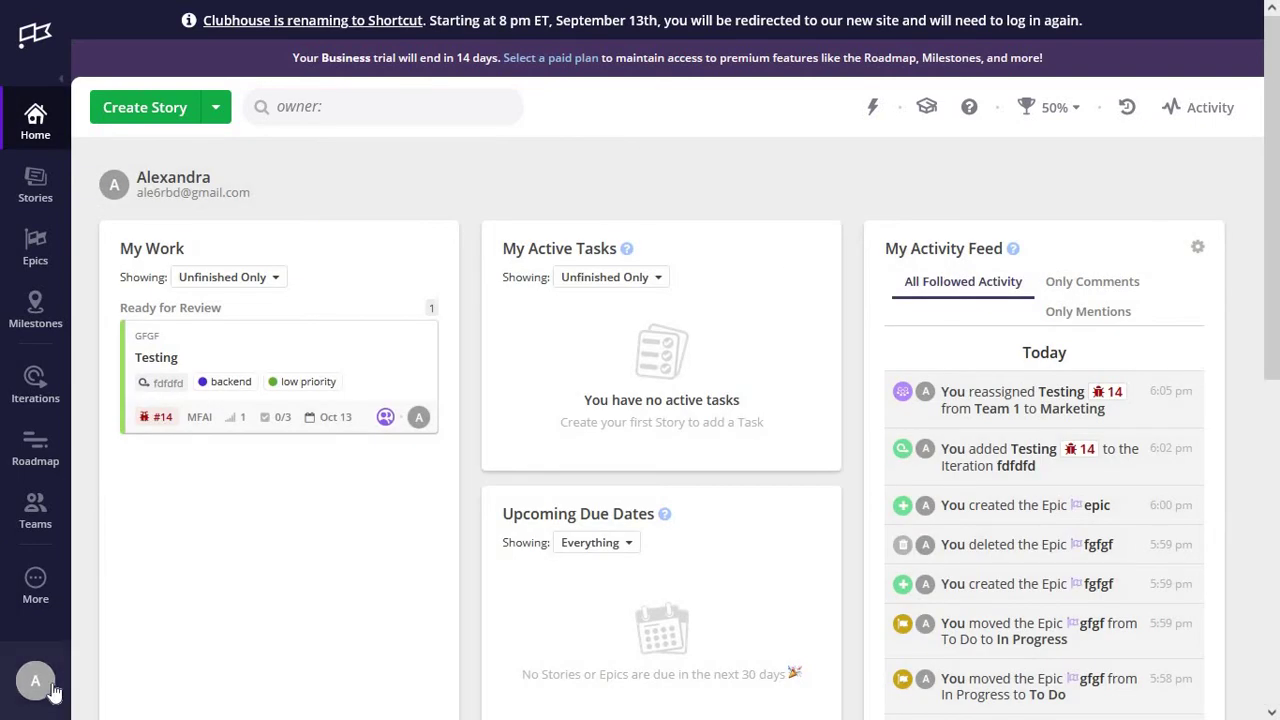
Try the Dark Mode and System Setting themes, return to Light Mode, and open workspace Settings.
left_click(53, 690)
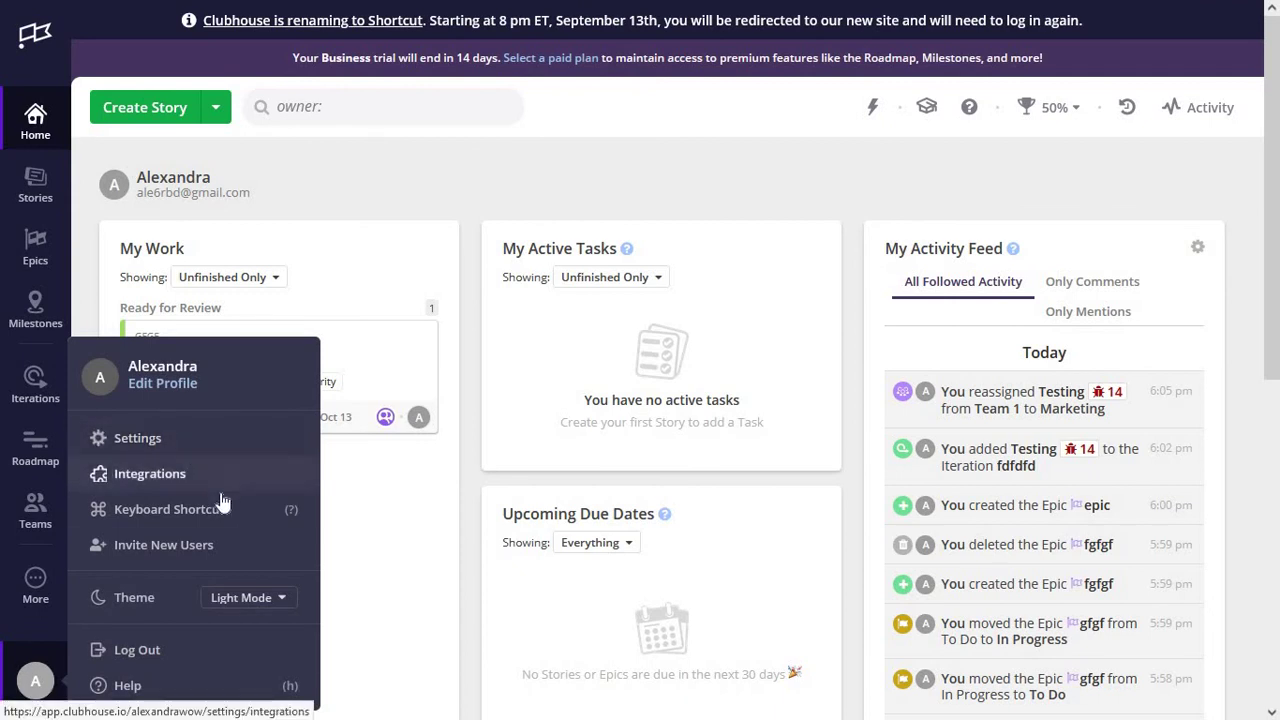
left_click(253, 597)
left_click(306, 545)
left_click(283, 597)
left_click(286, 565)
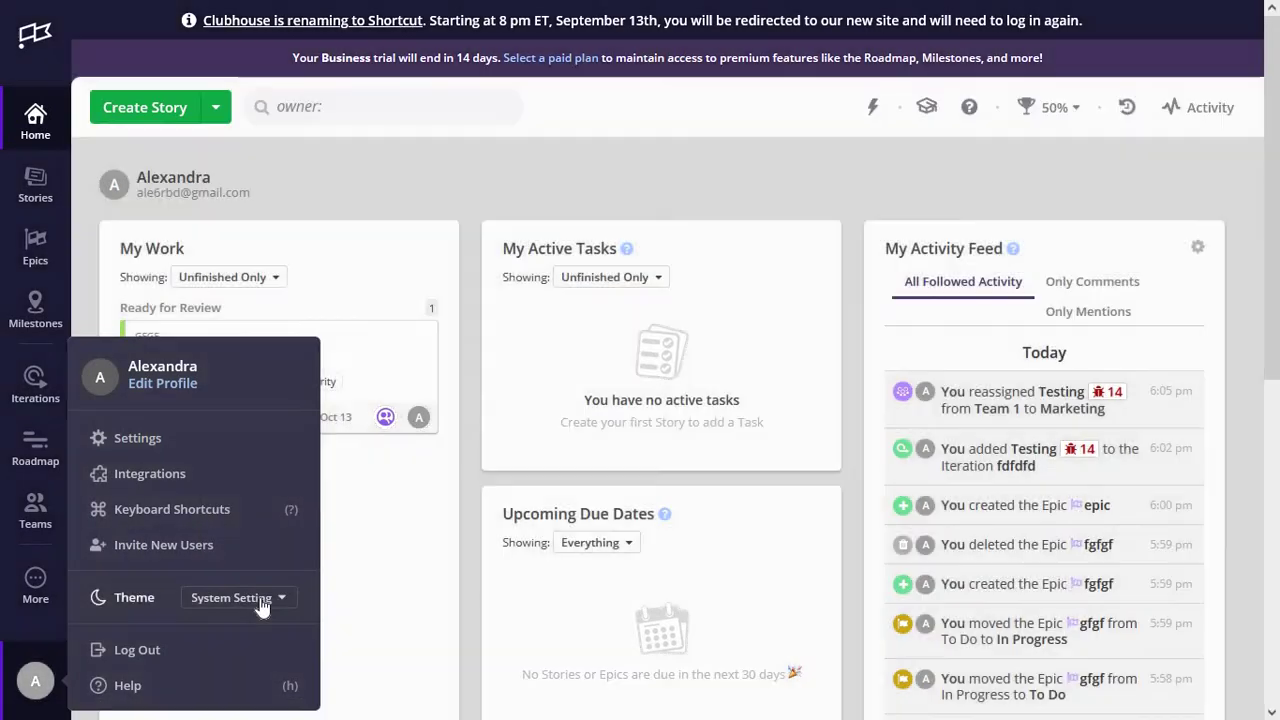
left_click(262, 600)
left_click(280, 511)
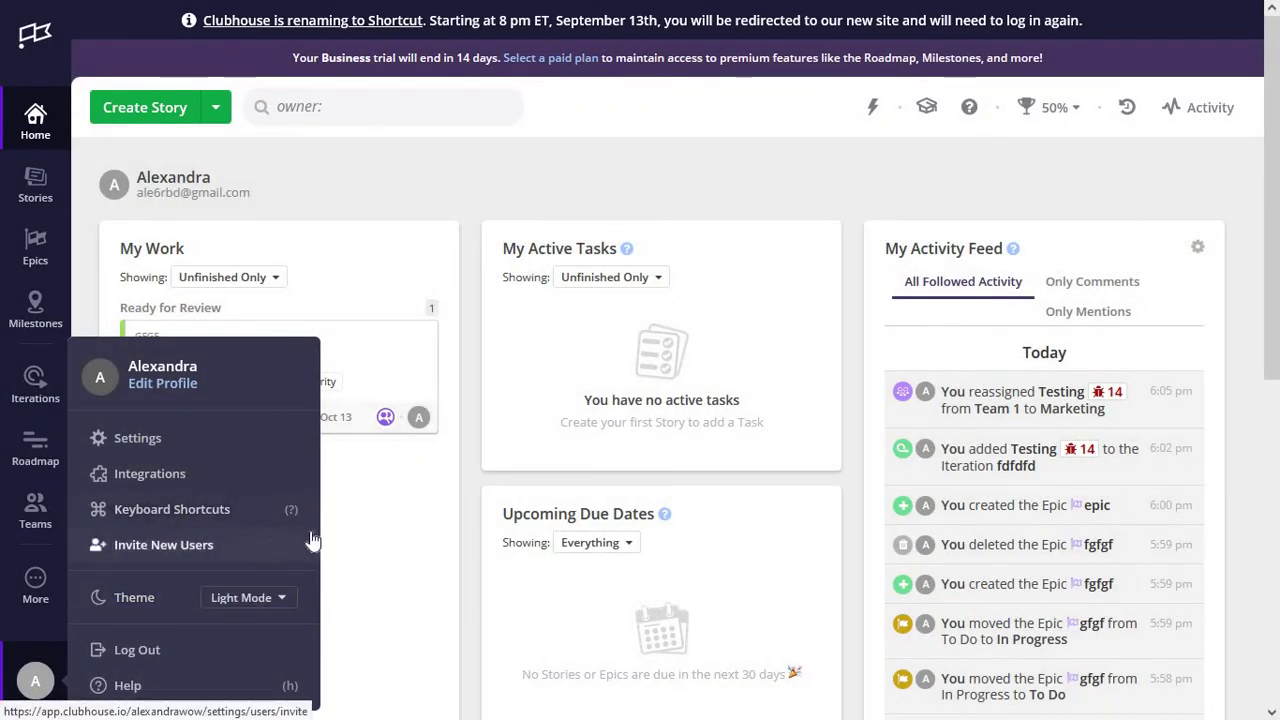
left_click(229, 447)
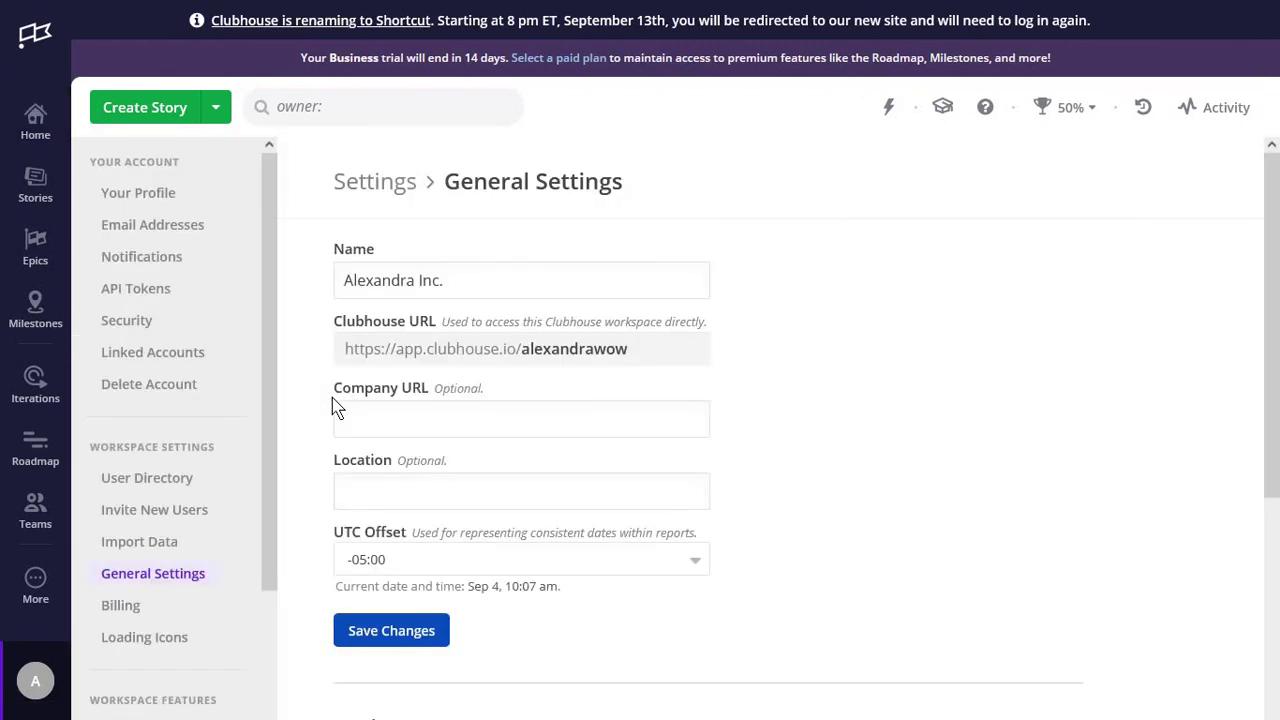
In Workflows, start a new workflow, then cancel it without saving.
scroll(180, 537, "down", 2)
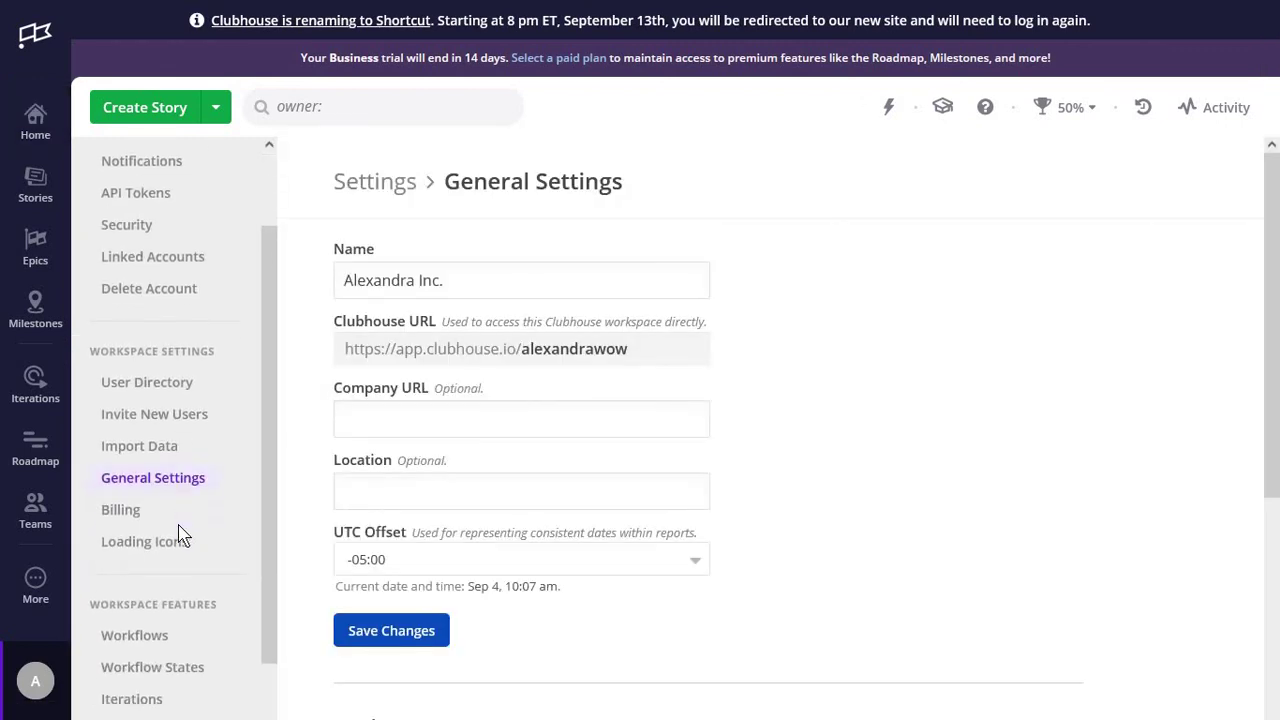
left_click(134, 631)
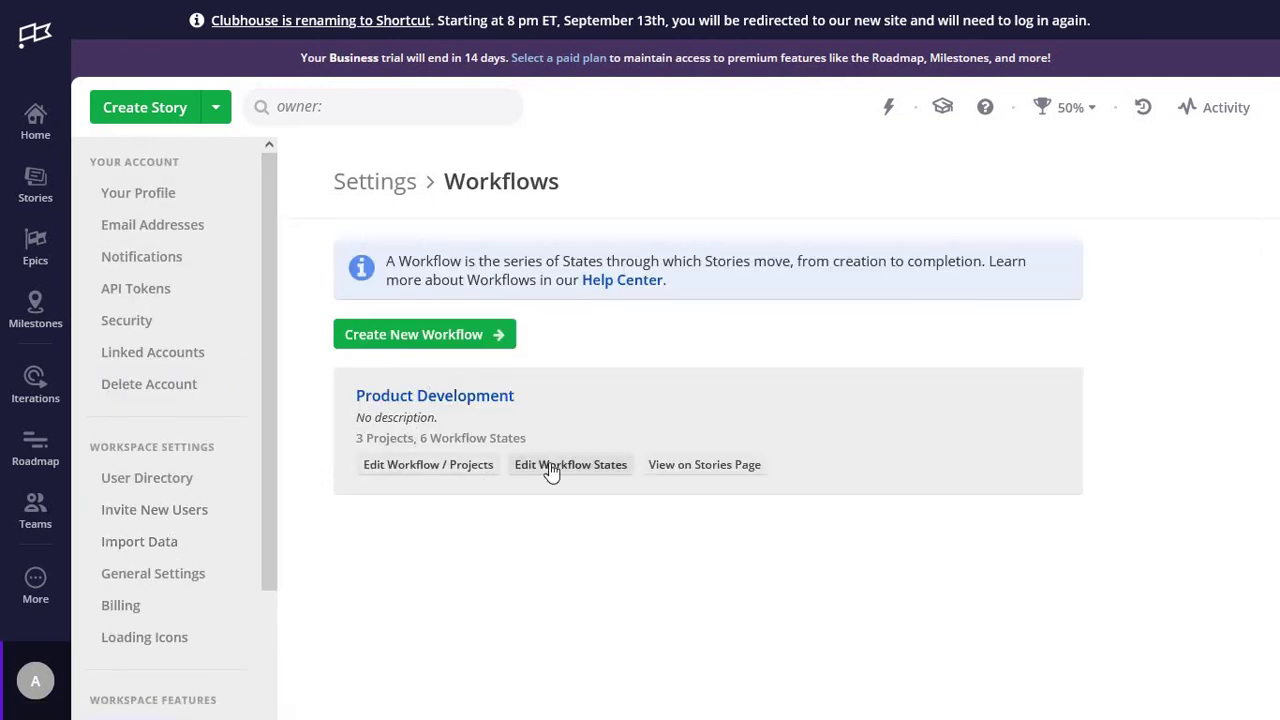
left_click(438, 340)
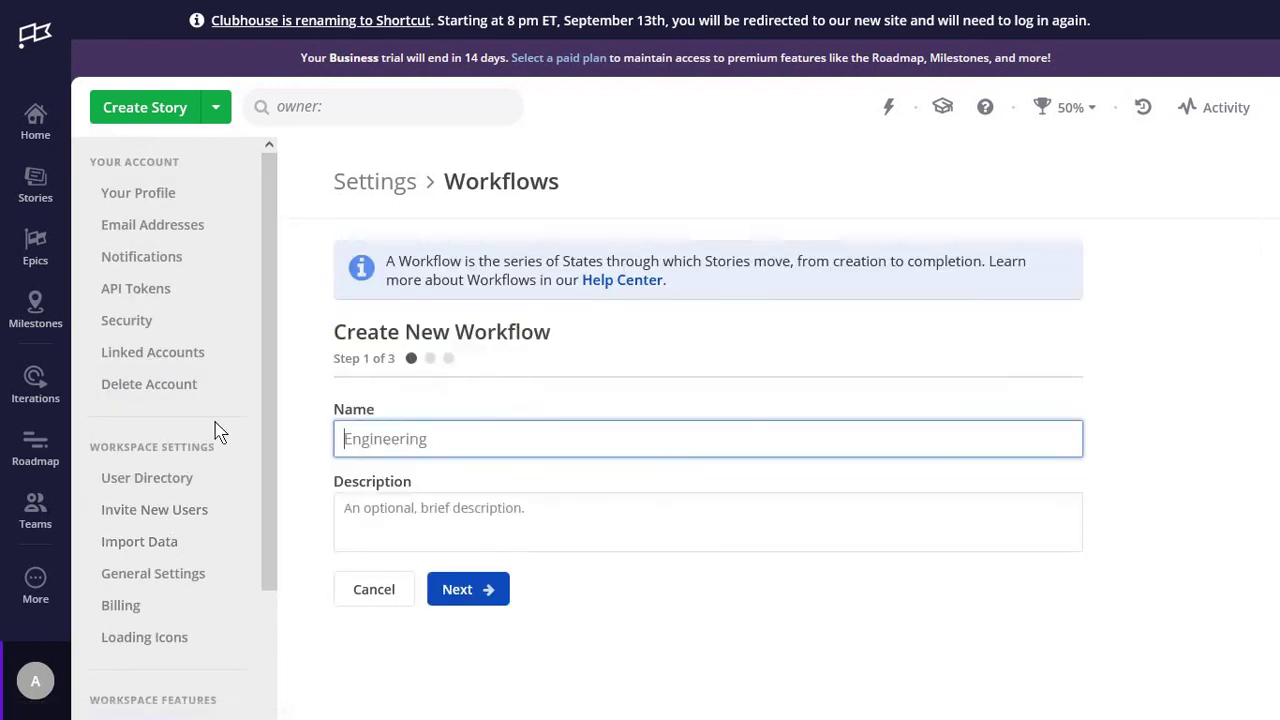
left_click(309, 406)
key("Escape")
Look over the Workflow States and Story Templates settings pages.
scroll(194, 503, "down", 2)
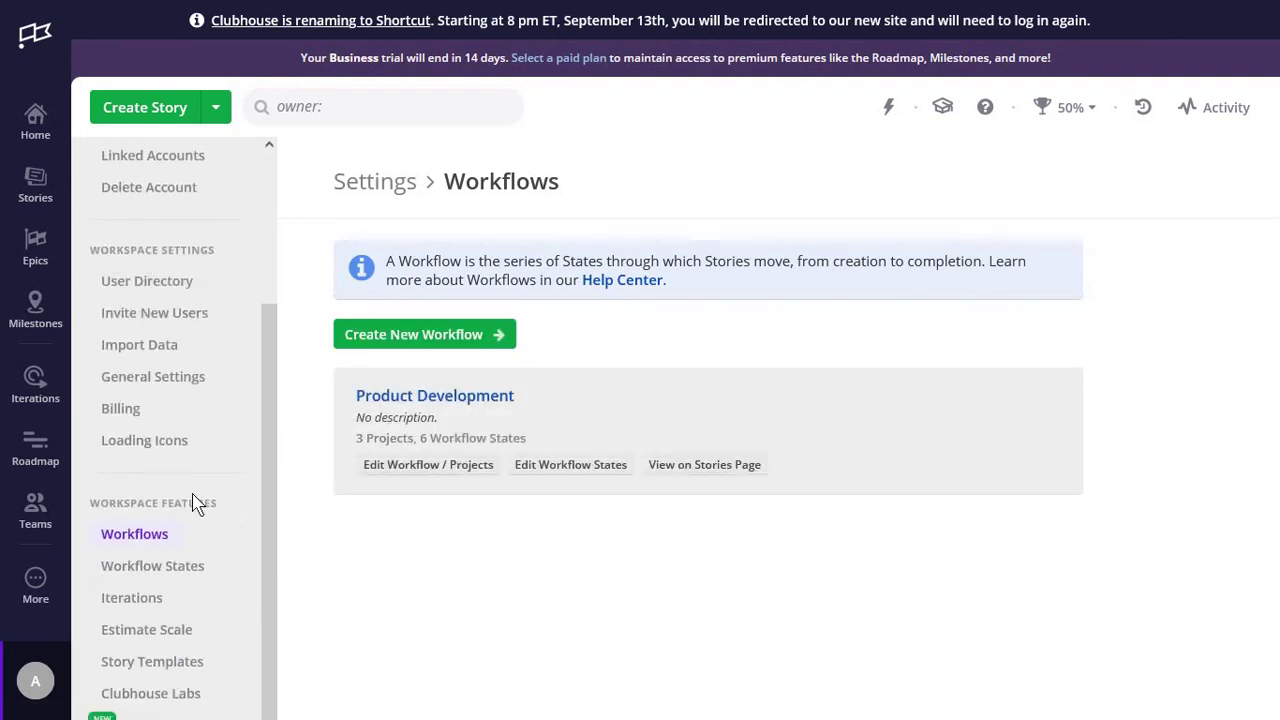
left_click(177, 584)
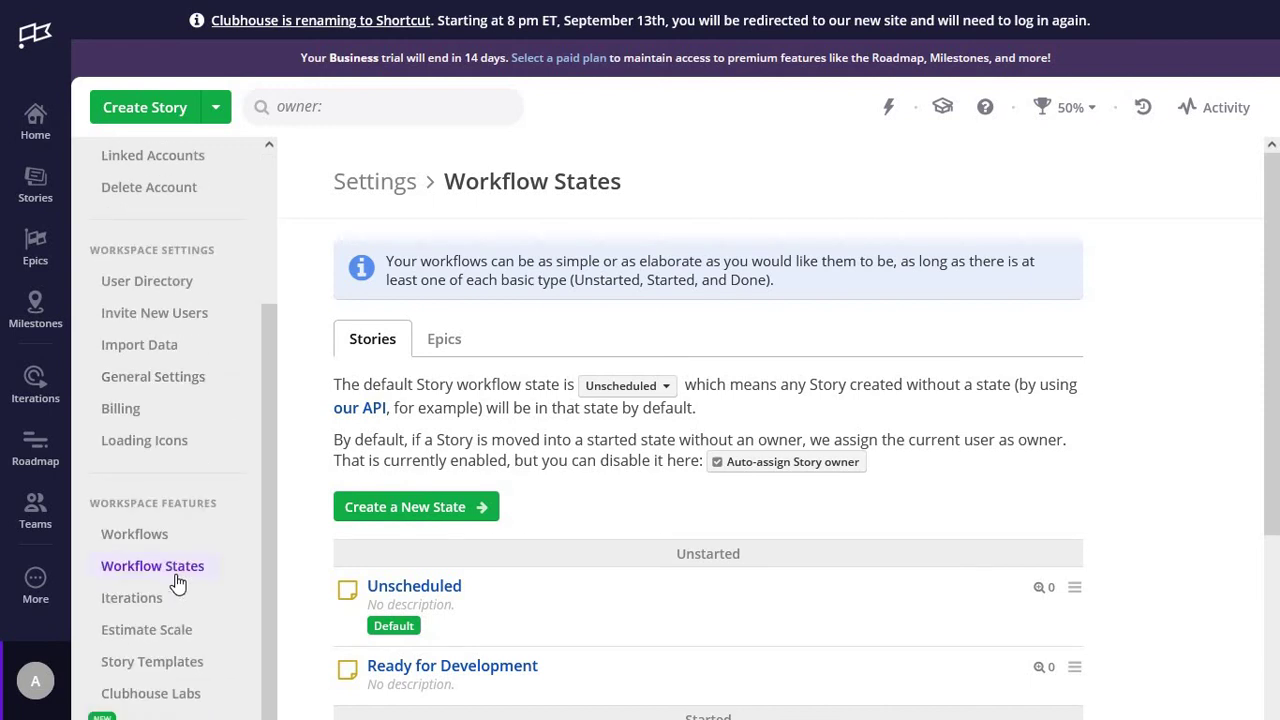
left_click(190, 664)
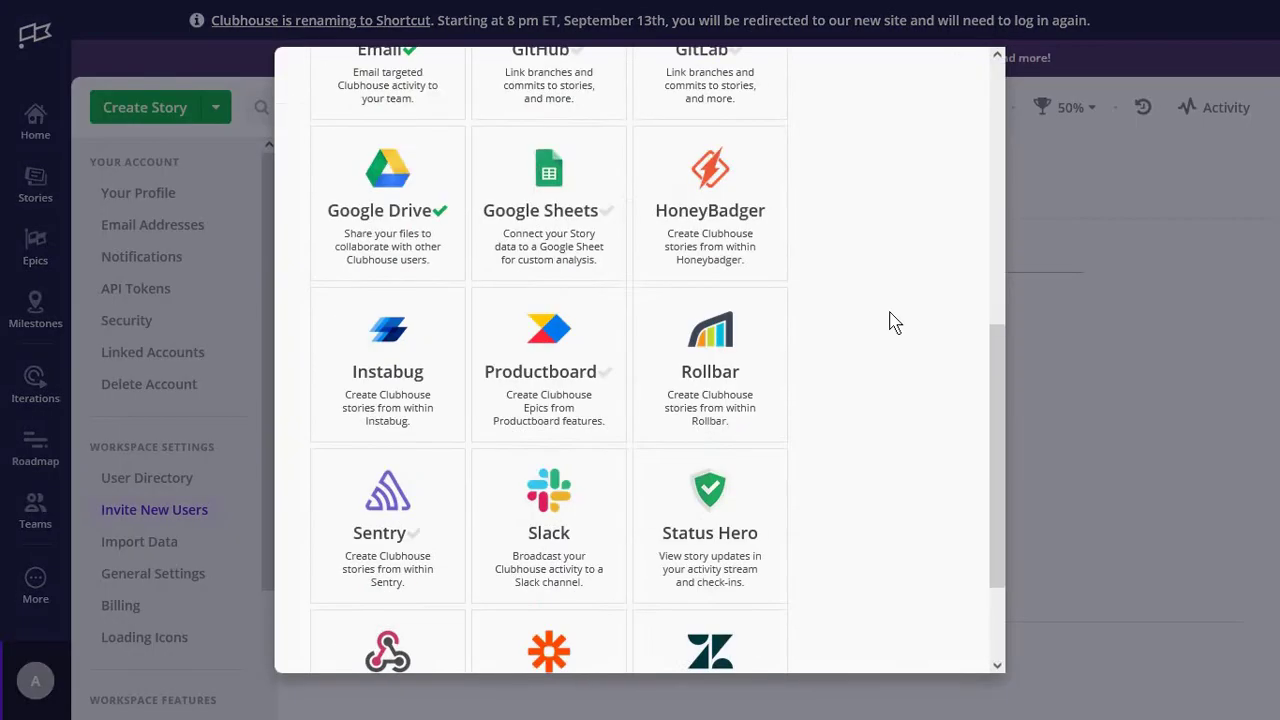
Scroll through the integrations list from Bitbucket down to Zendesk and back up.
scroll(893, 322, "down", 2)
scroll(848, 418, "up", 5)
scroll(658, 455, "down", 5)
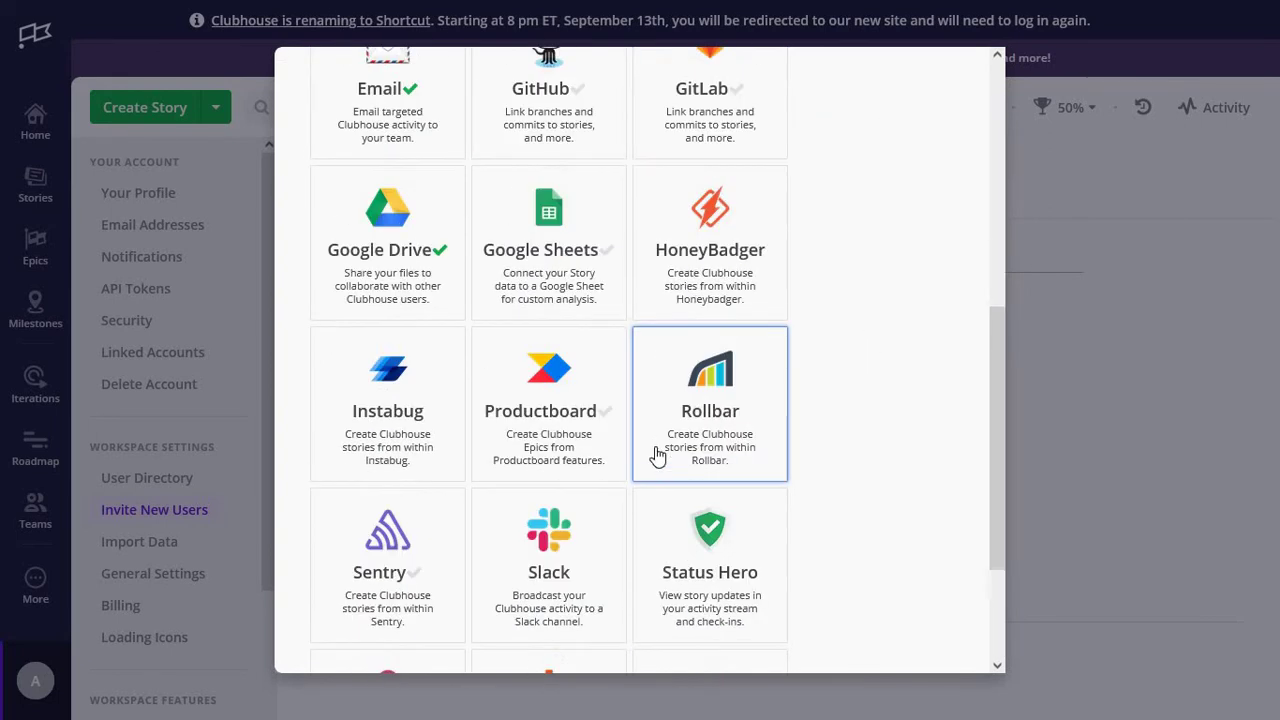
scroll(658, 455, "down", 3)
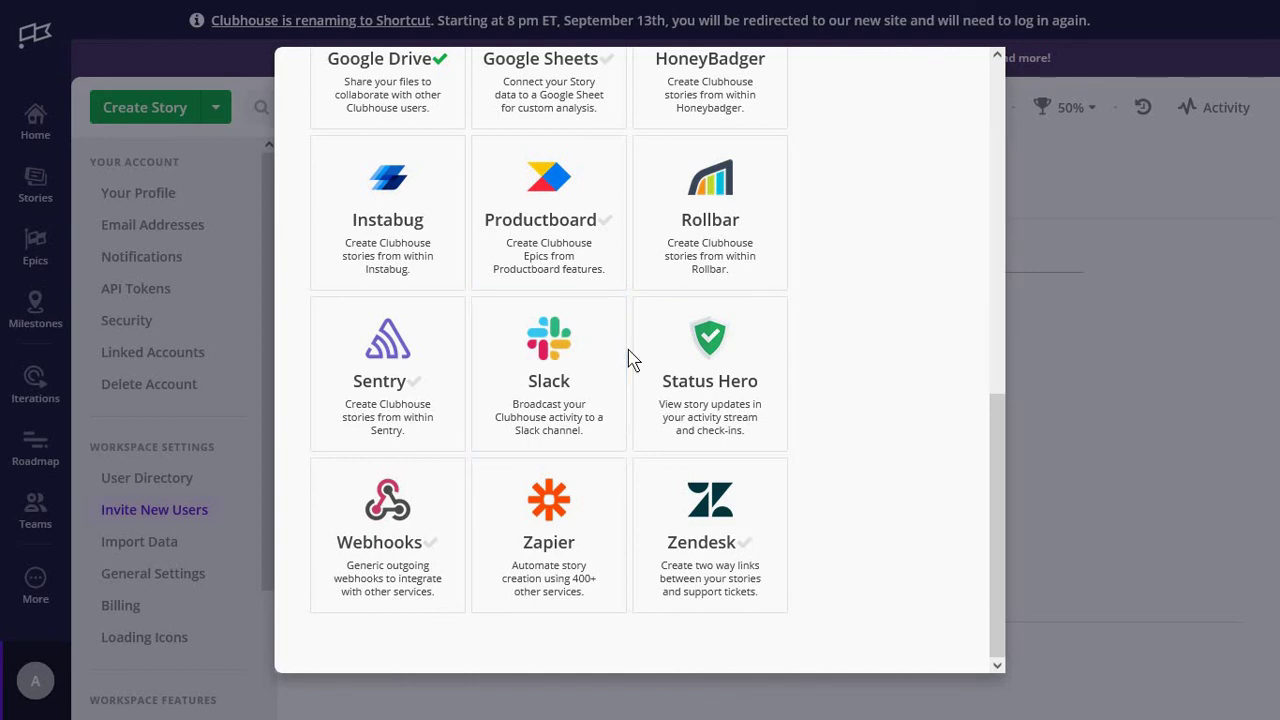
scroll(631, 358, "up", 4)
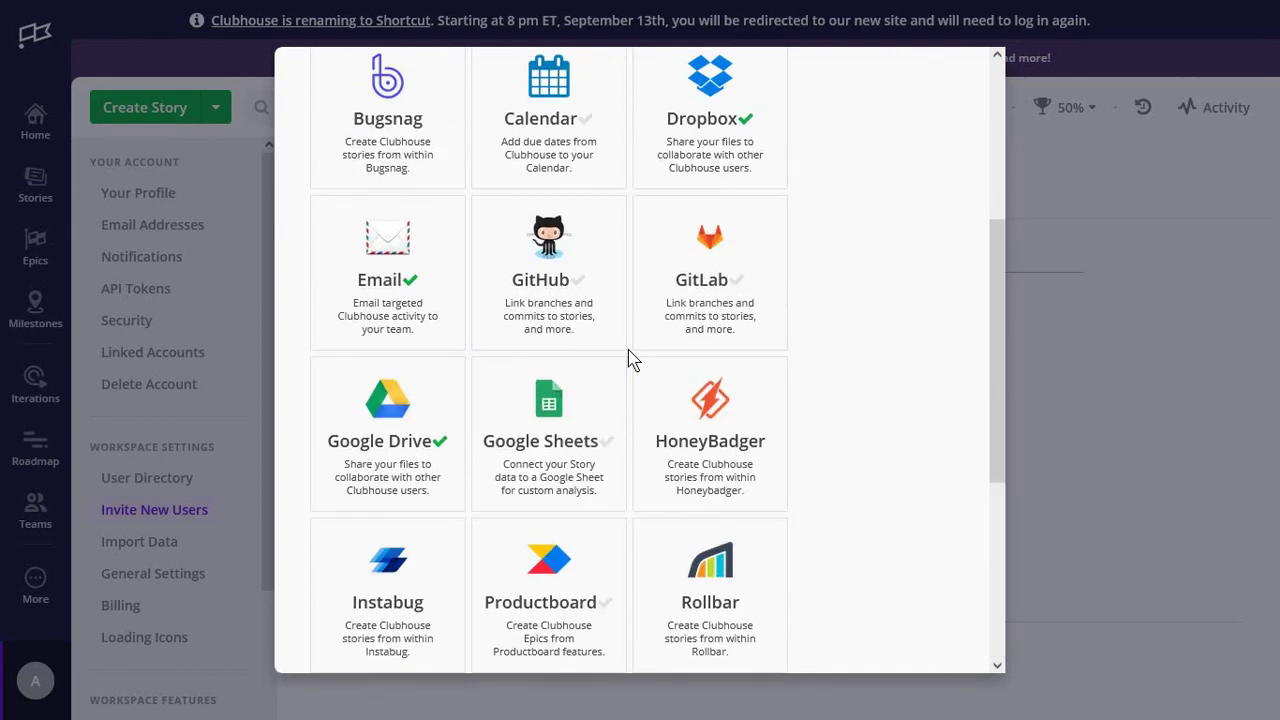
scroll(631, 358, "up", 2)
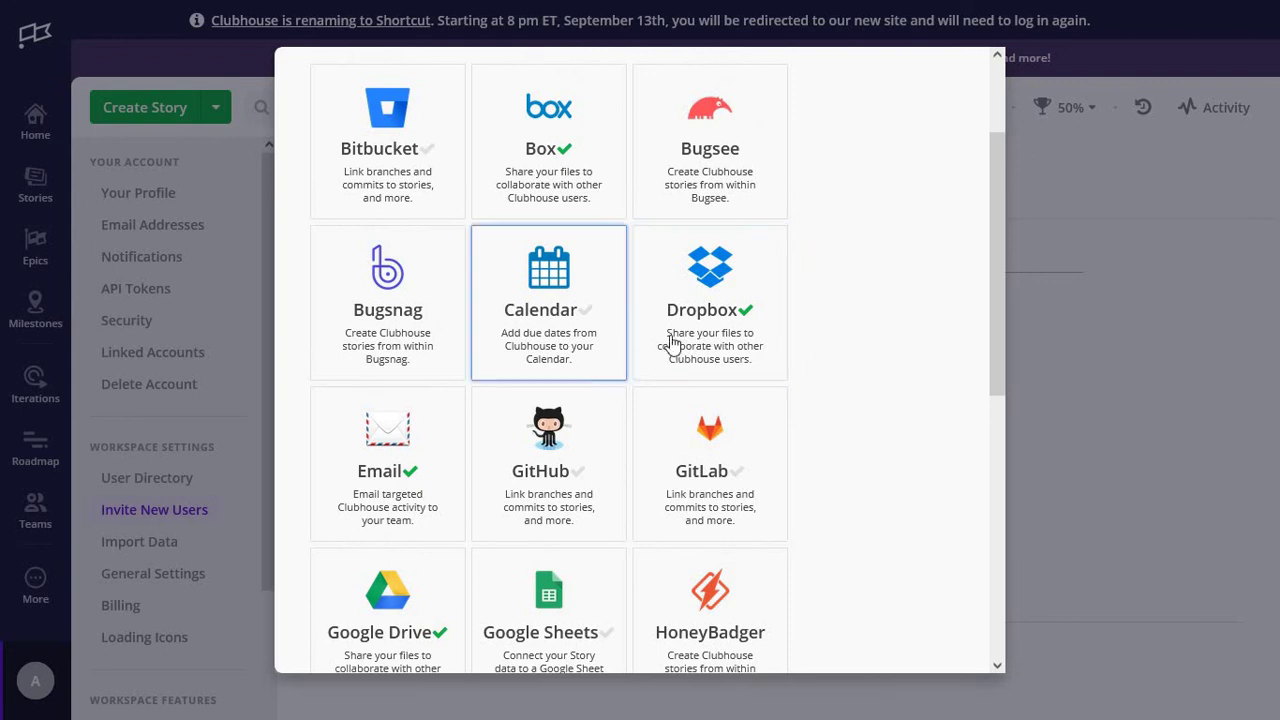
scroll(795, 320, "up", 2)
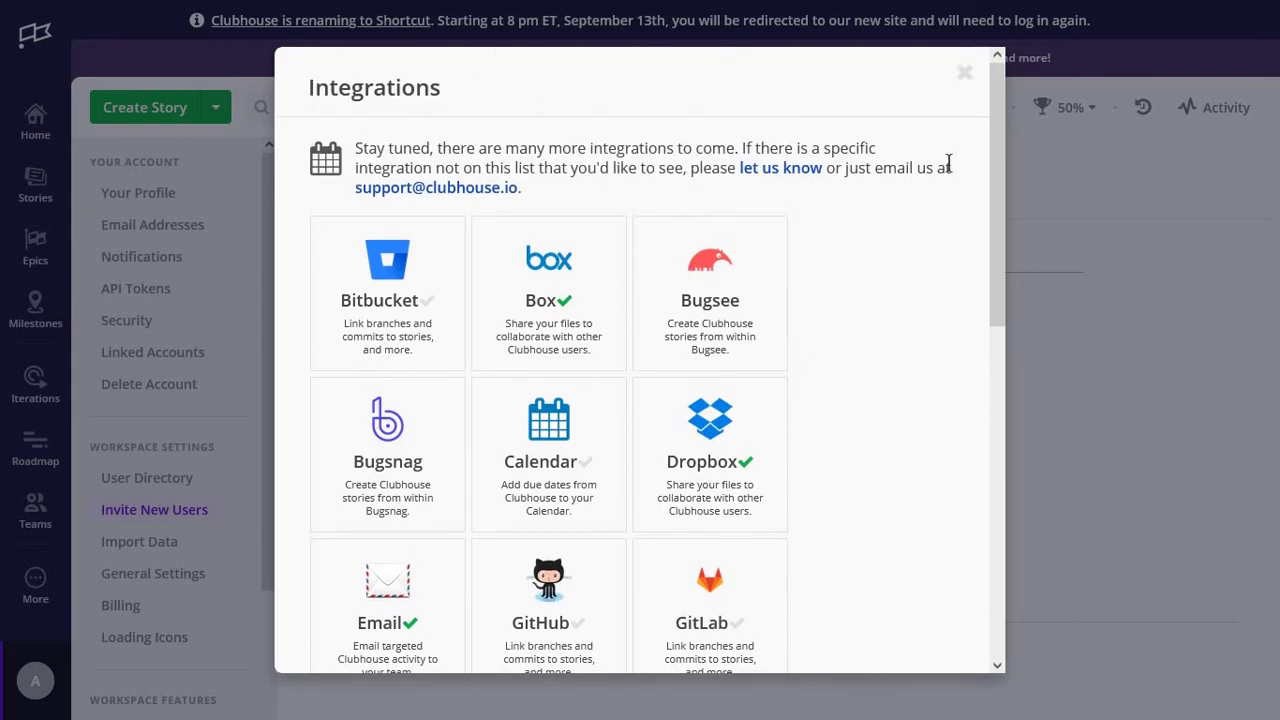
scroll(857, 253, "down", 3)
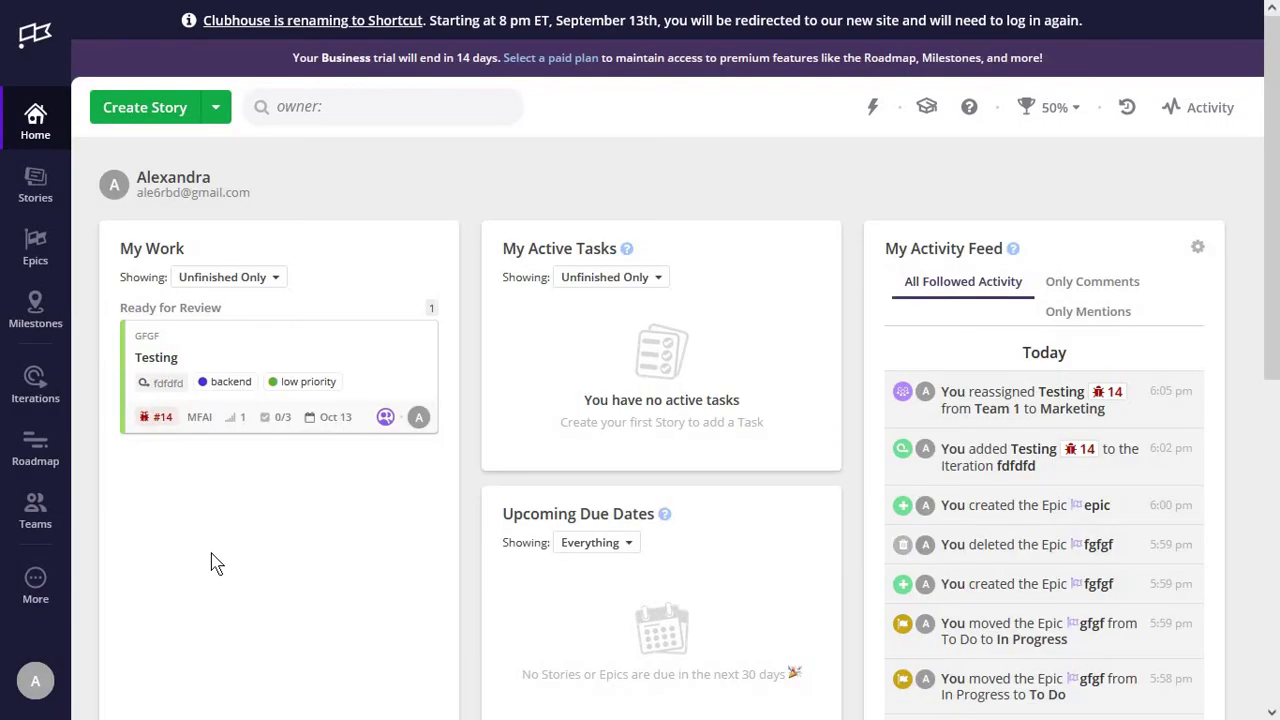
View and close the Keyboard Shortcuts list, then go to the Invite New Users page.
left_click(37, 687)
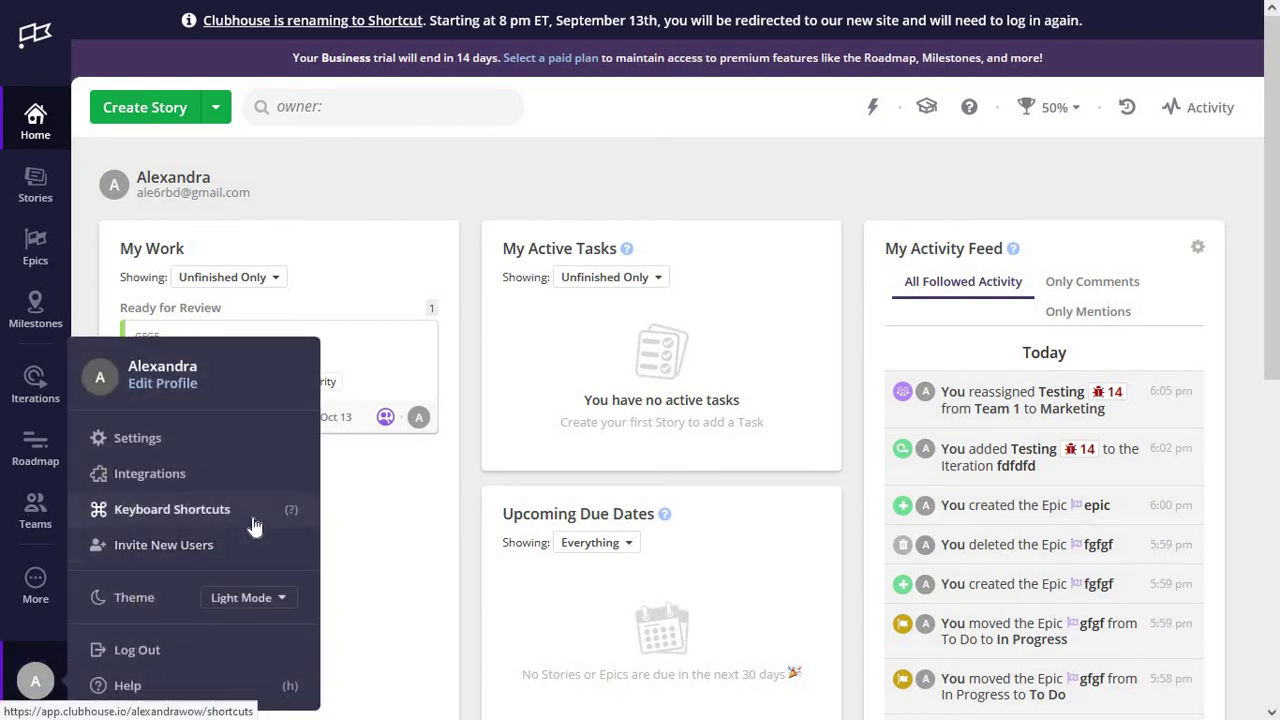
left_click(254, 520)
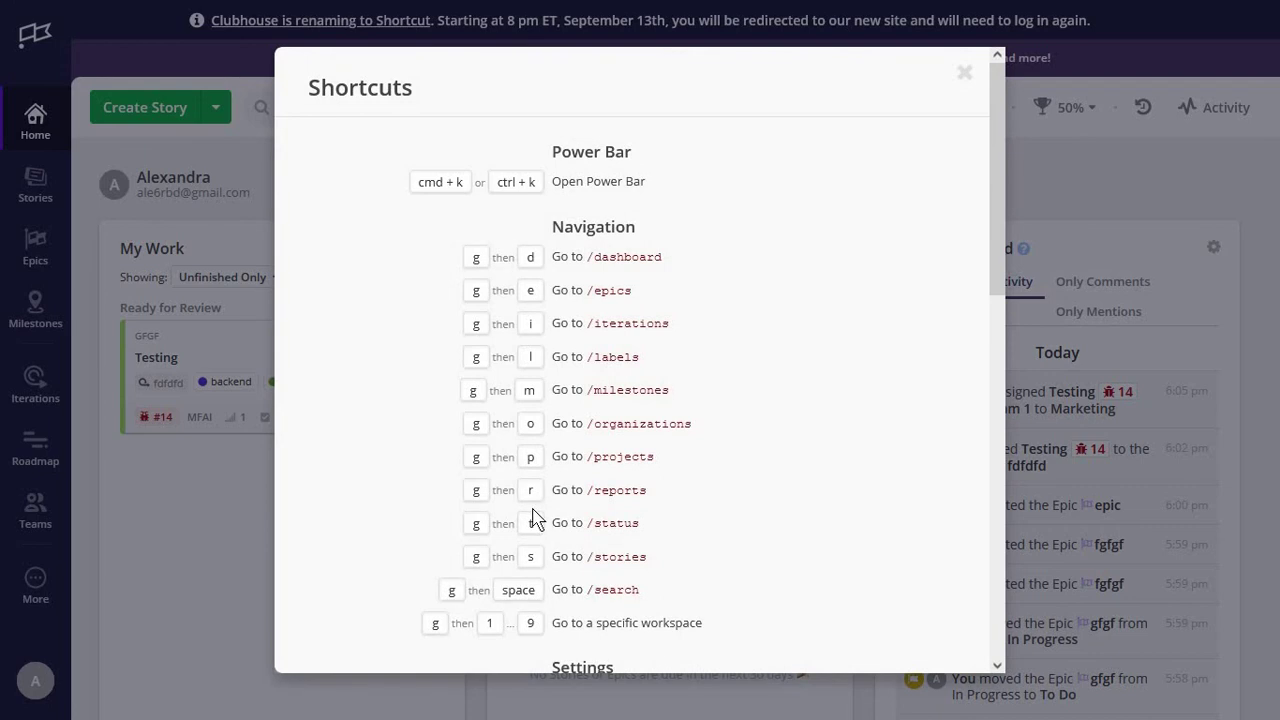
left_click(268, 558)
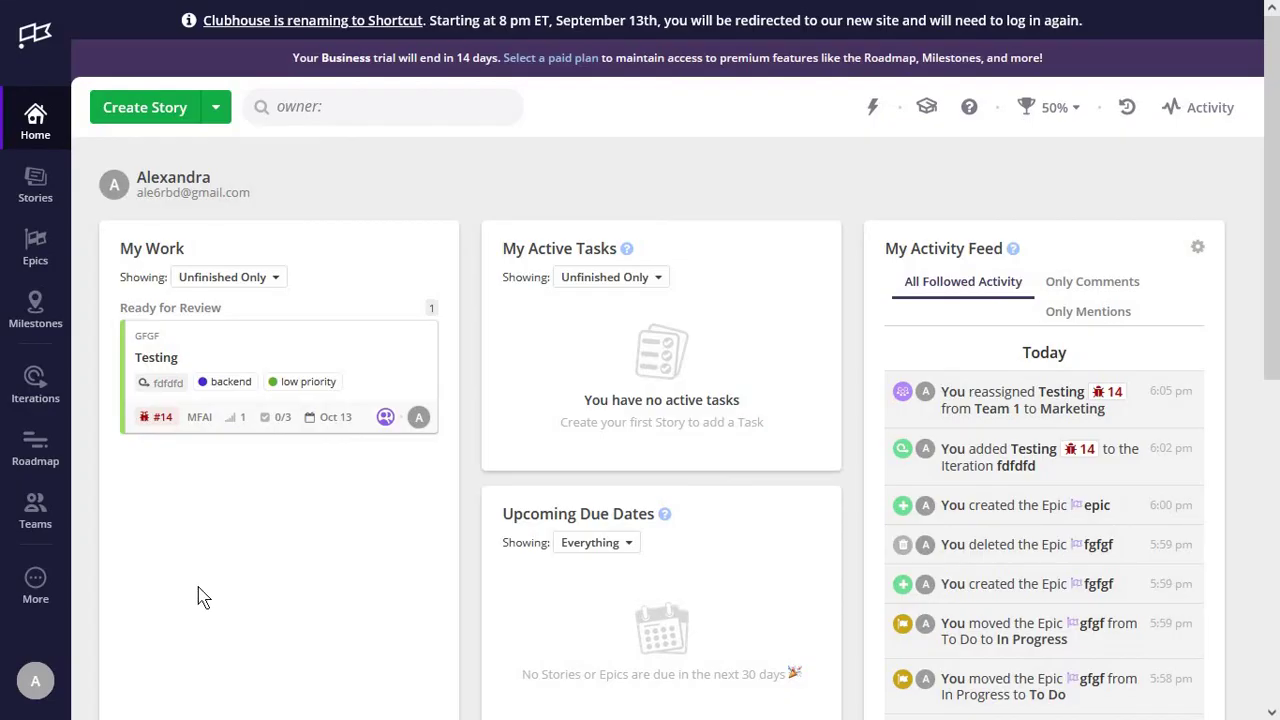
left_click(48, 668)
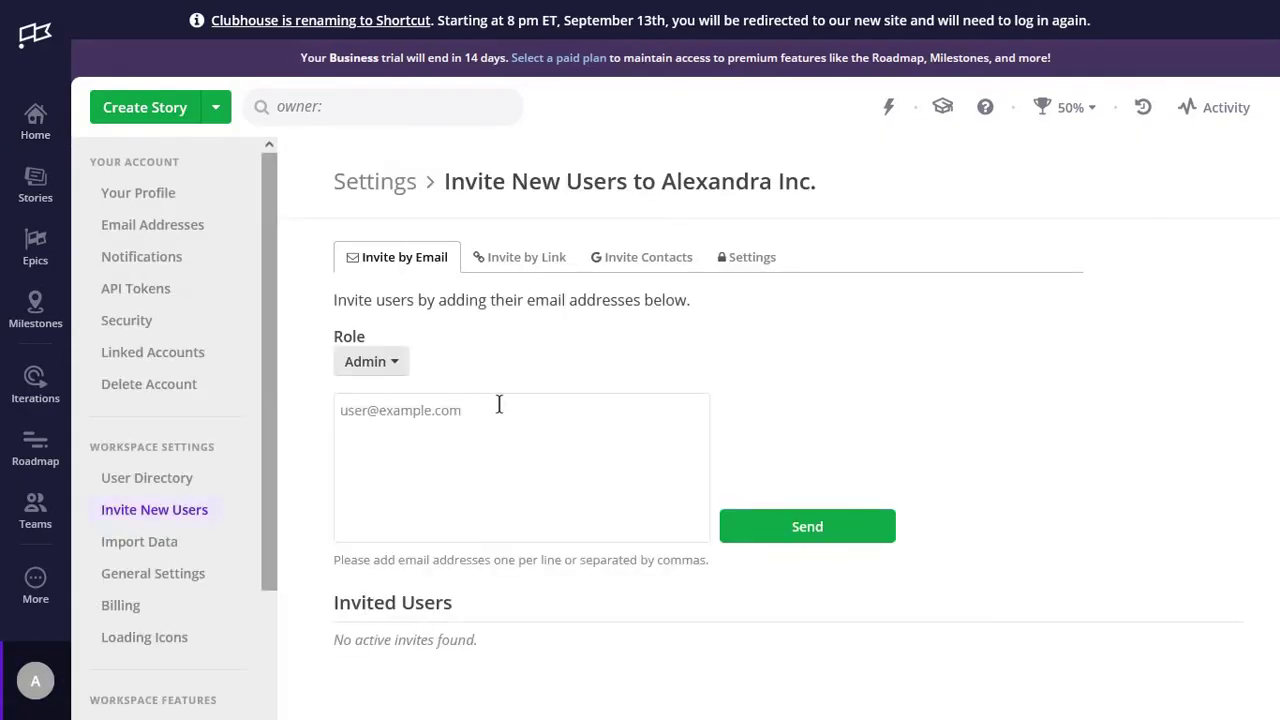
Check the Admin, Member and Observer invite roles, then go to the Clubhouse homepage.
left_click(391, 362)
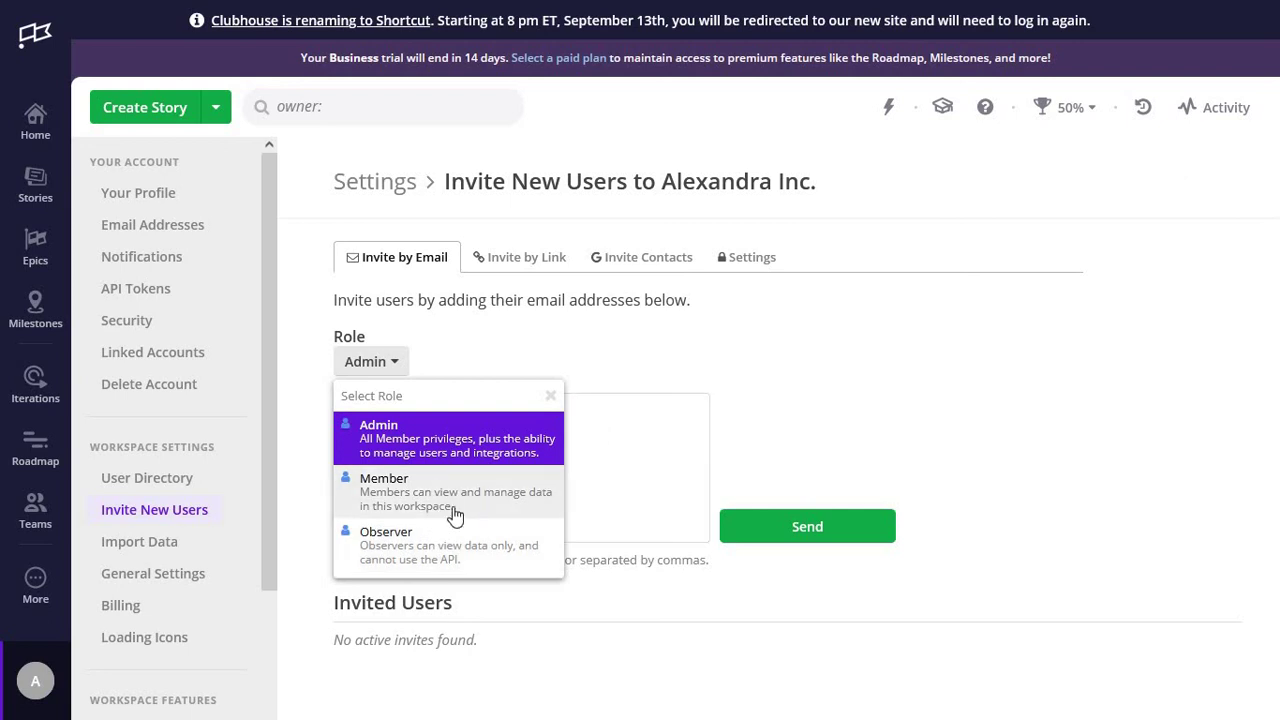
left_click(56, 144)
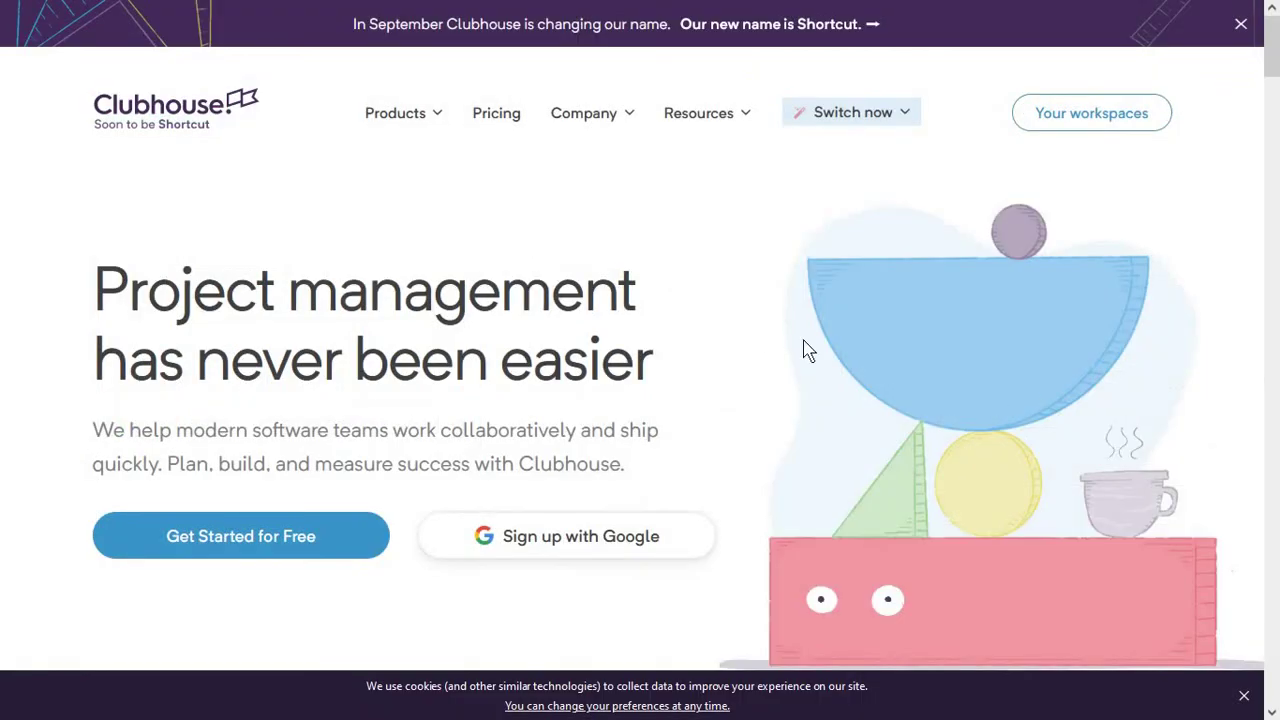
mouse_move(397, 124)
scroll(509, 323, "down", 2)
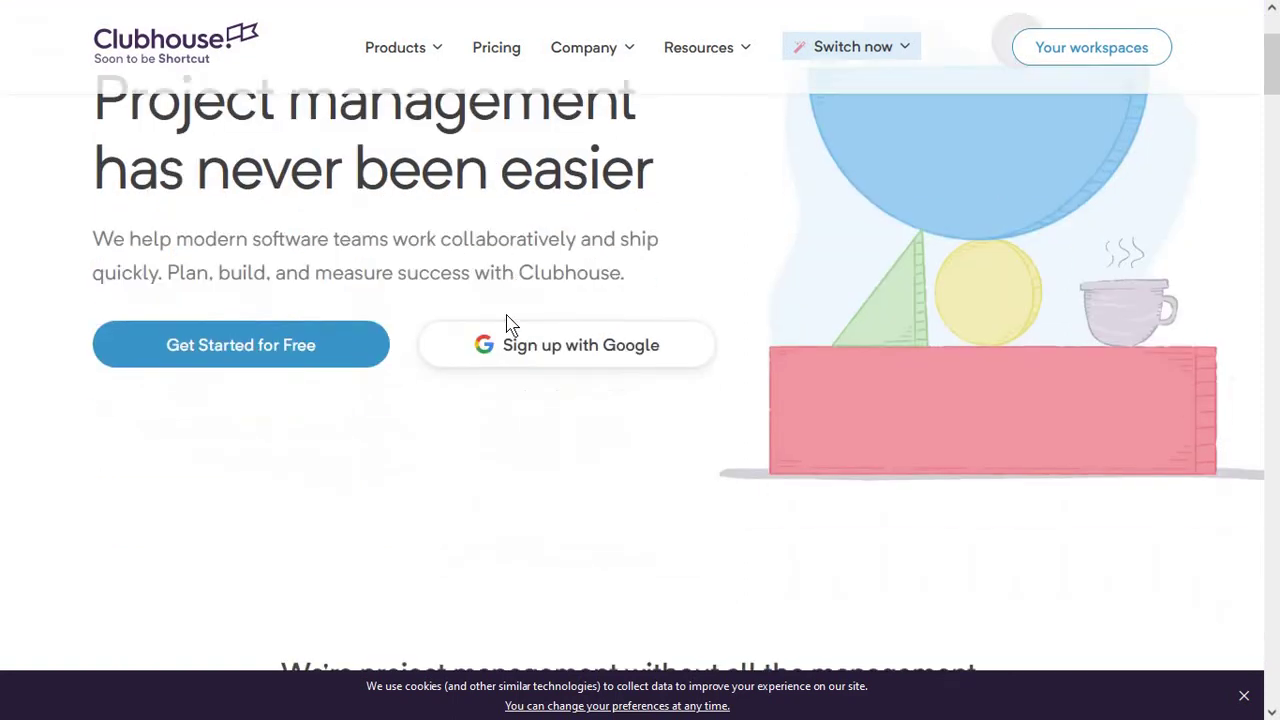
scroll(509, 323, "down", 4)
scroll(505, 316, "down", 3)
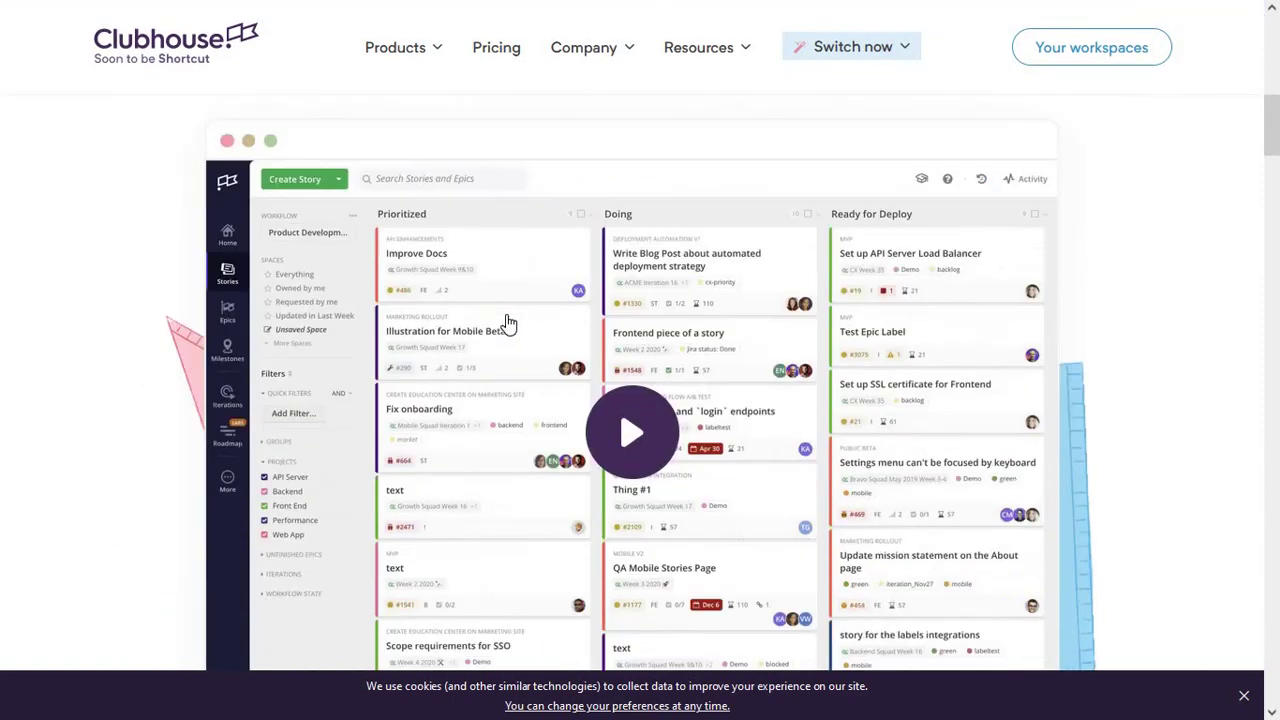
scroll(508, 323, "down", 3)
scroll(509, 323, "down", 4)
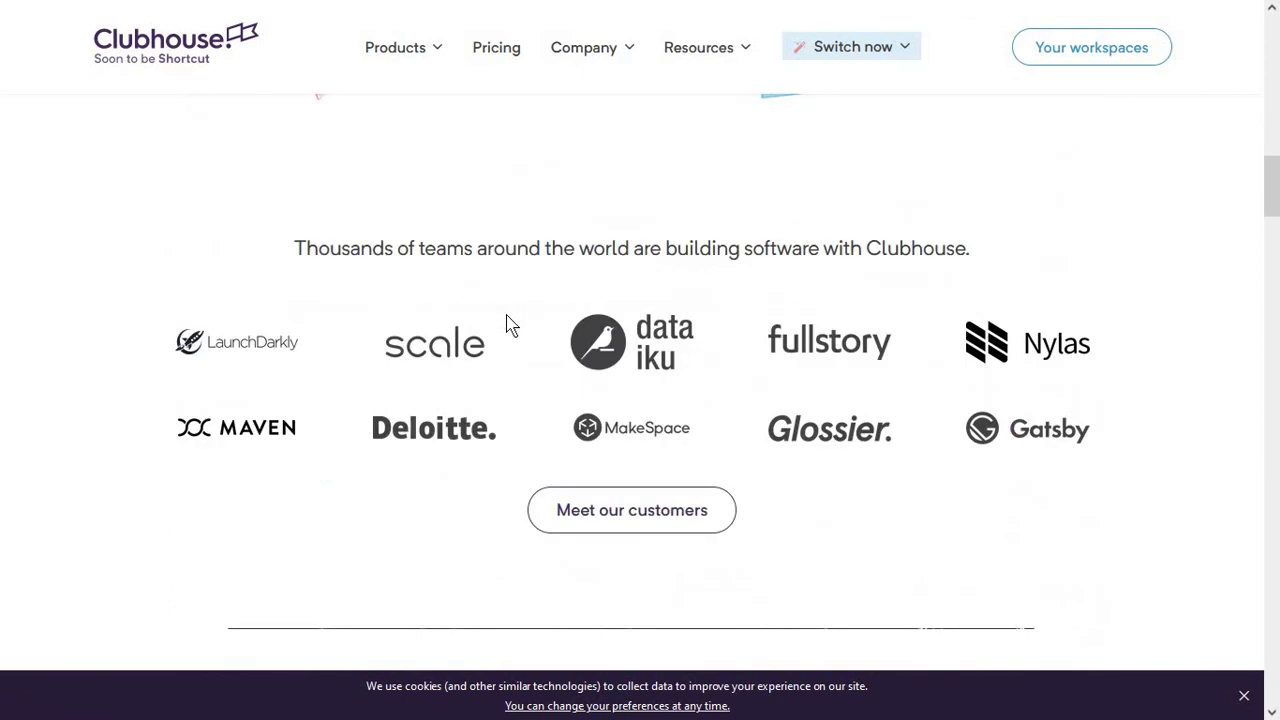
scroll(509, 323, "up", 6)
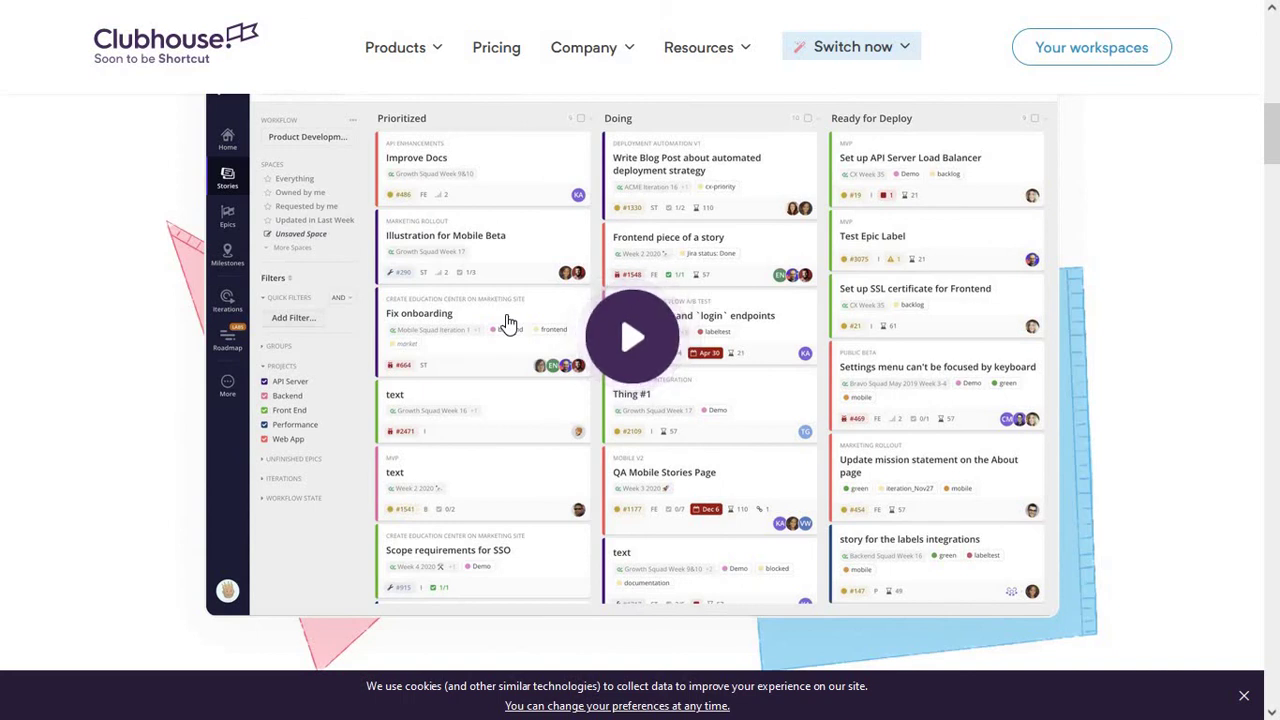
scroll(508, 322, "down", 8)
scroll(508, 323, "up", 6)
scroll(509, 323, "up", 10)
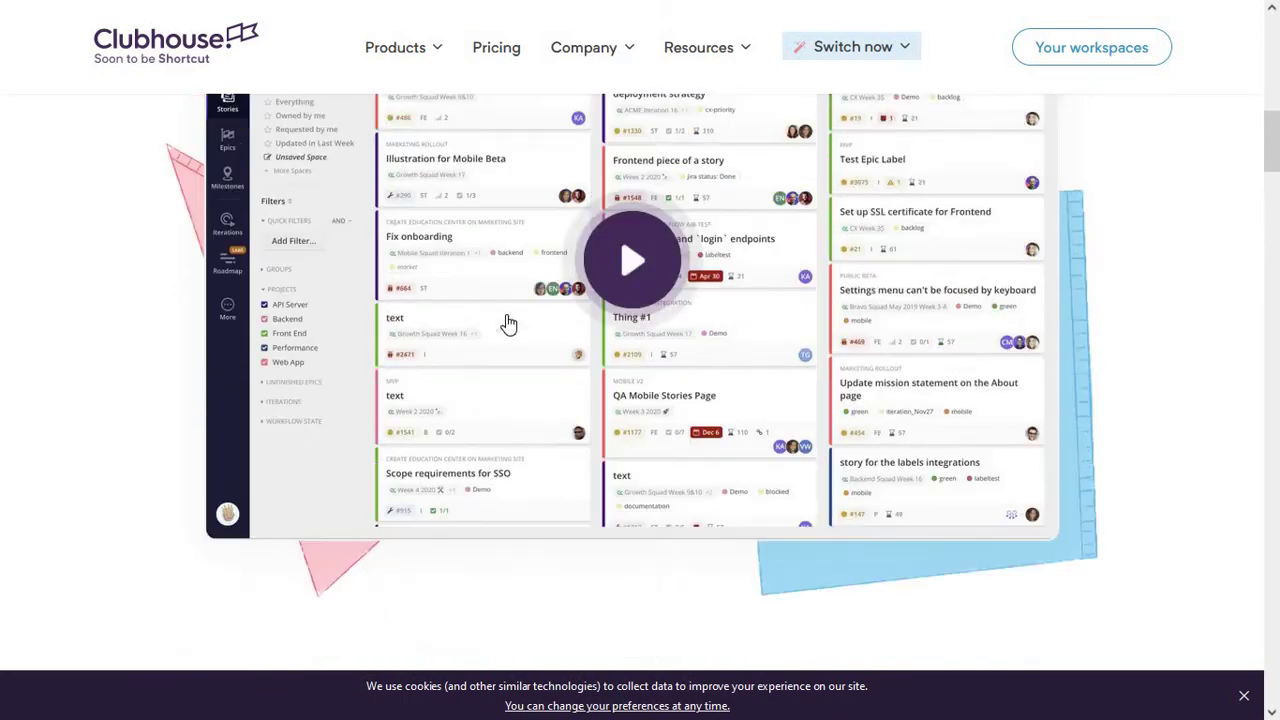